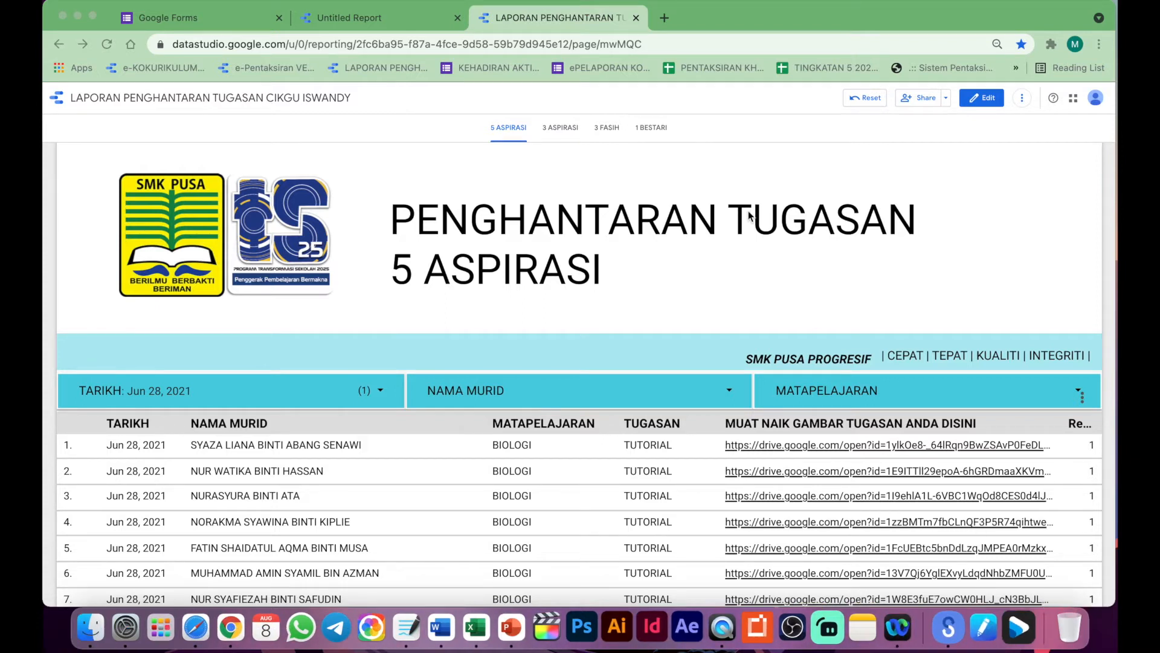
Look through the 5 ASPIRASI submissions table, view the first row's uploaded assignment file, and return to the report
scroll(584, 168, down, 10)
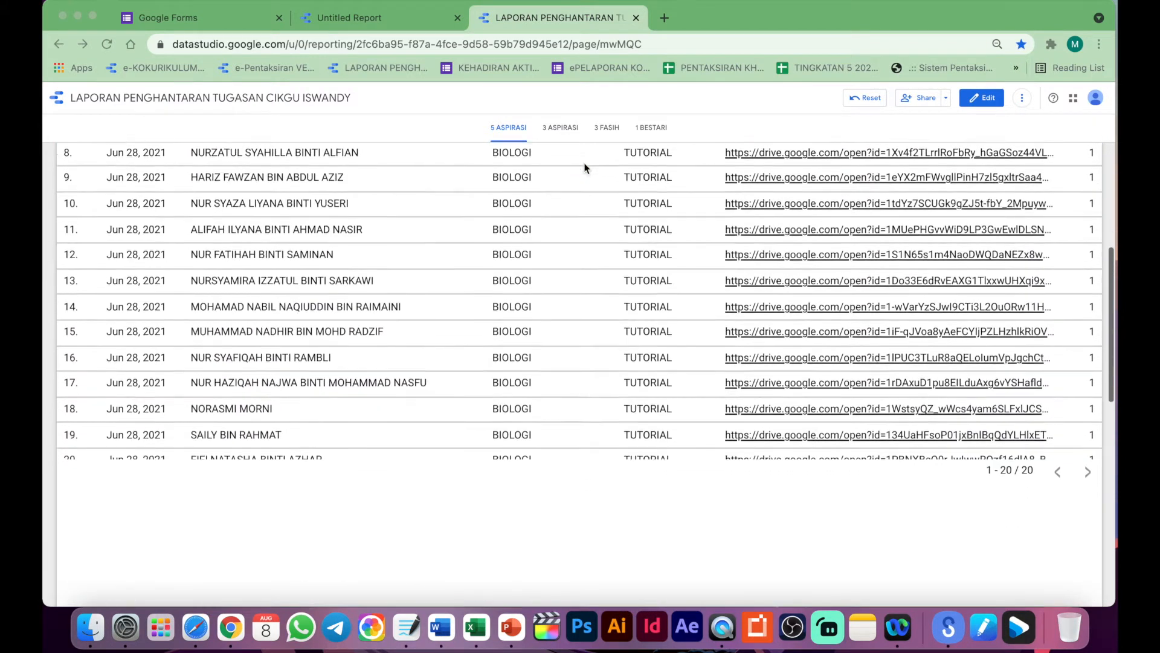
click(495, 134)
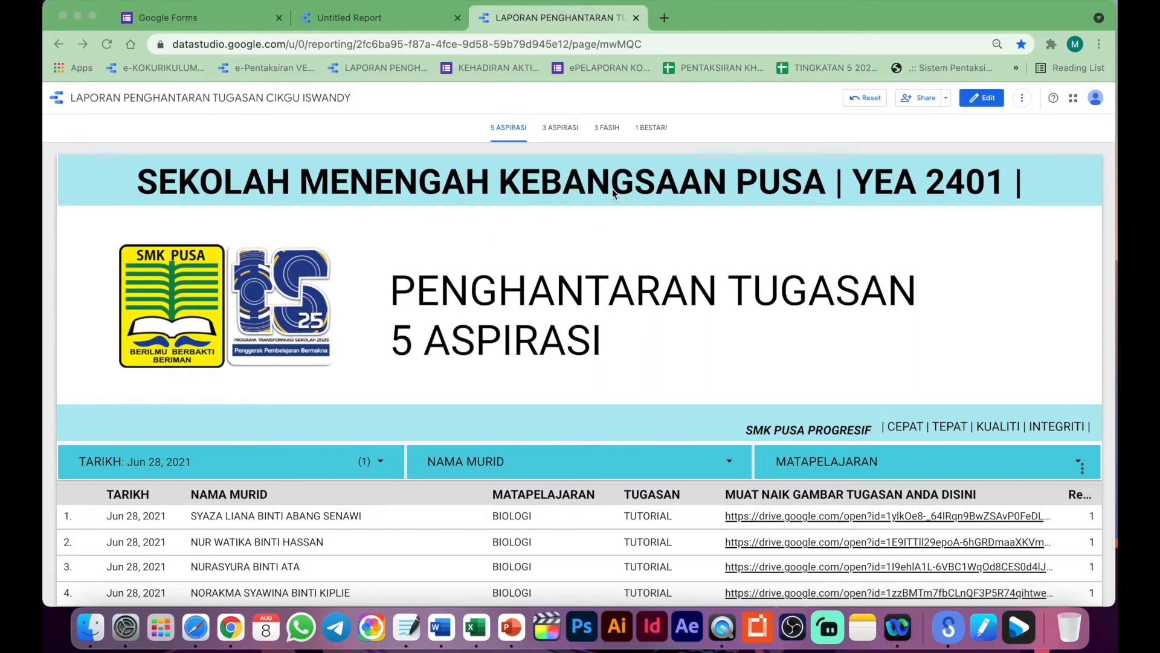
scroll(542, 258, down, 3)
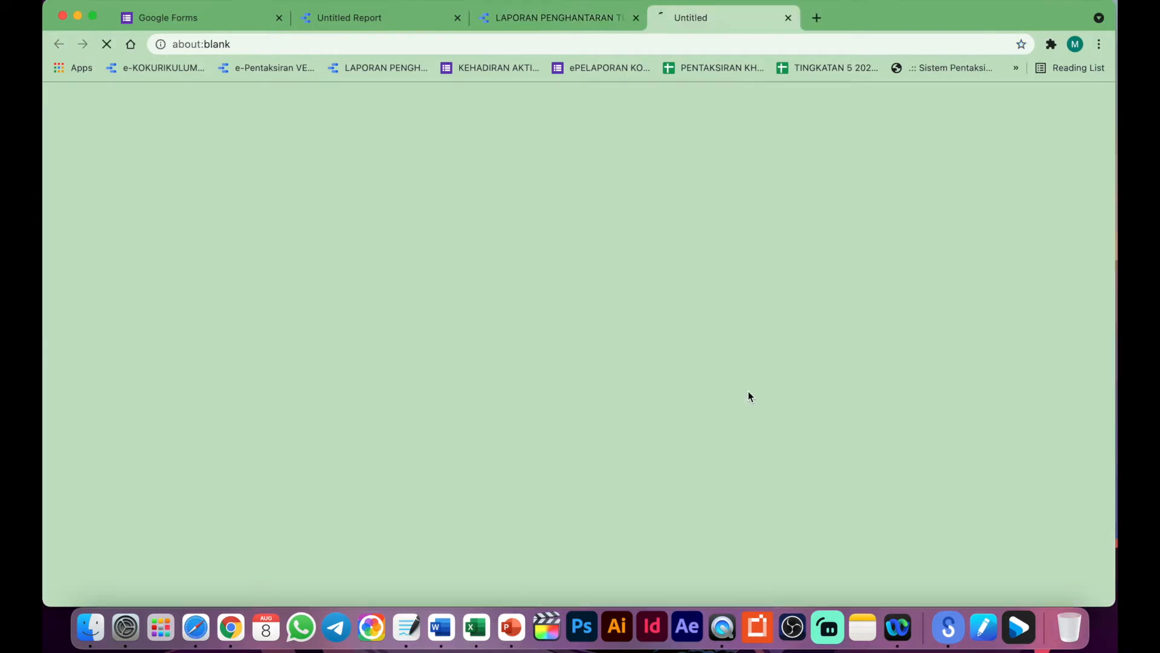
click(748, 390)
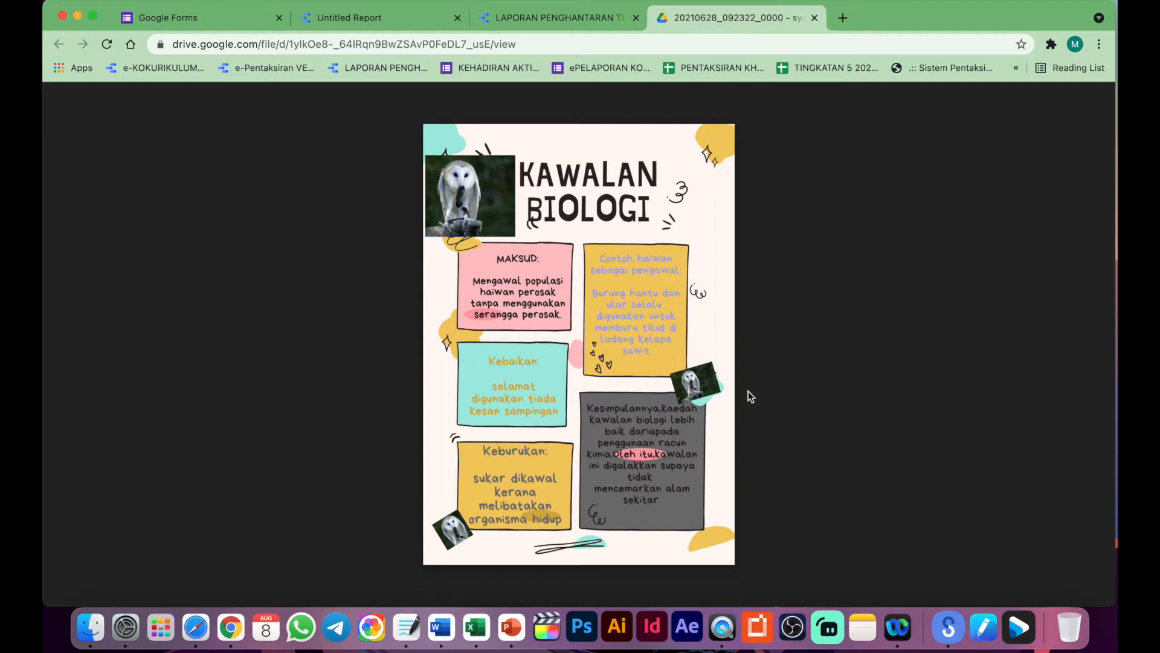
click(513, 18)
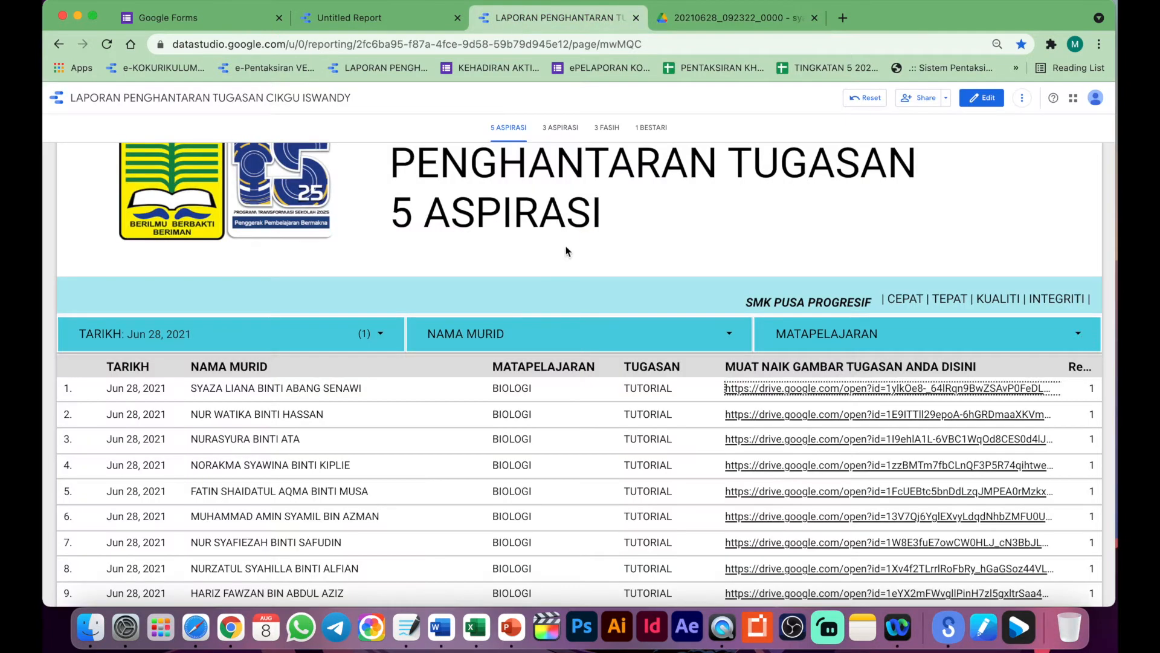
Filter the 5 ASPIRASI submissions by TARIKH to only Jun 23, 2021
scroll(566, 248, down, 5)
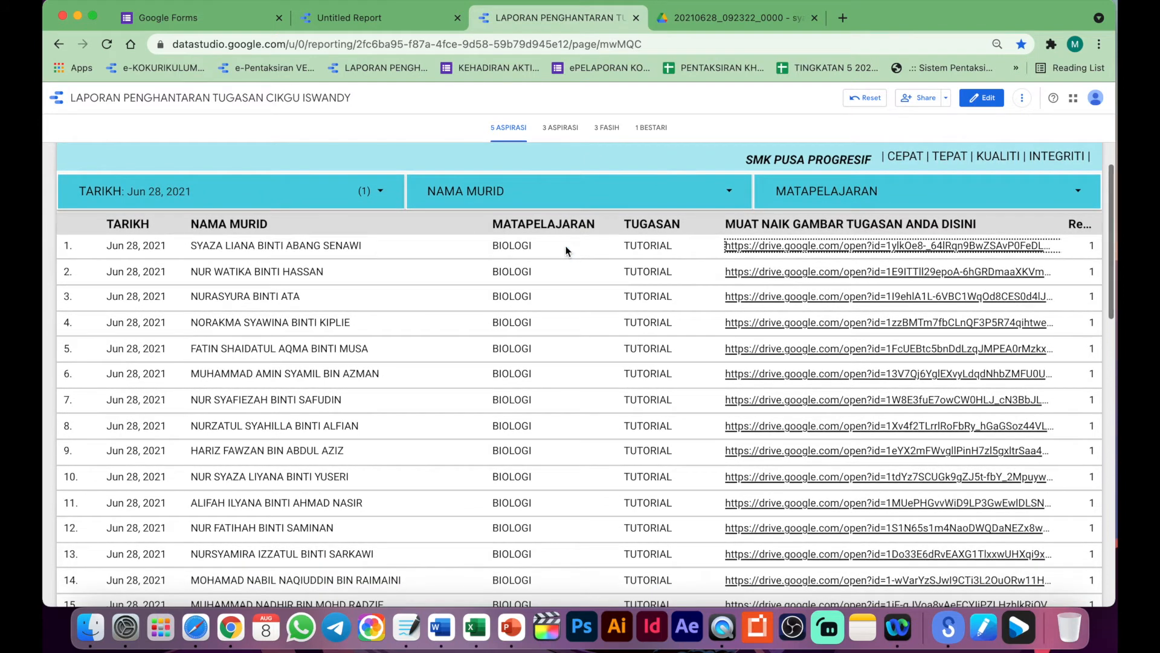
scroll(566, 251, up, 1)
click(308, 211)
scroll(176, 288, up, 2)
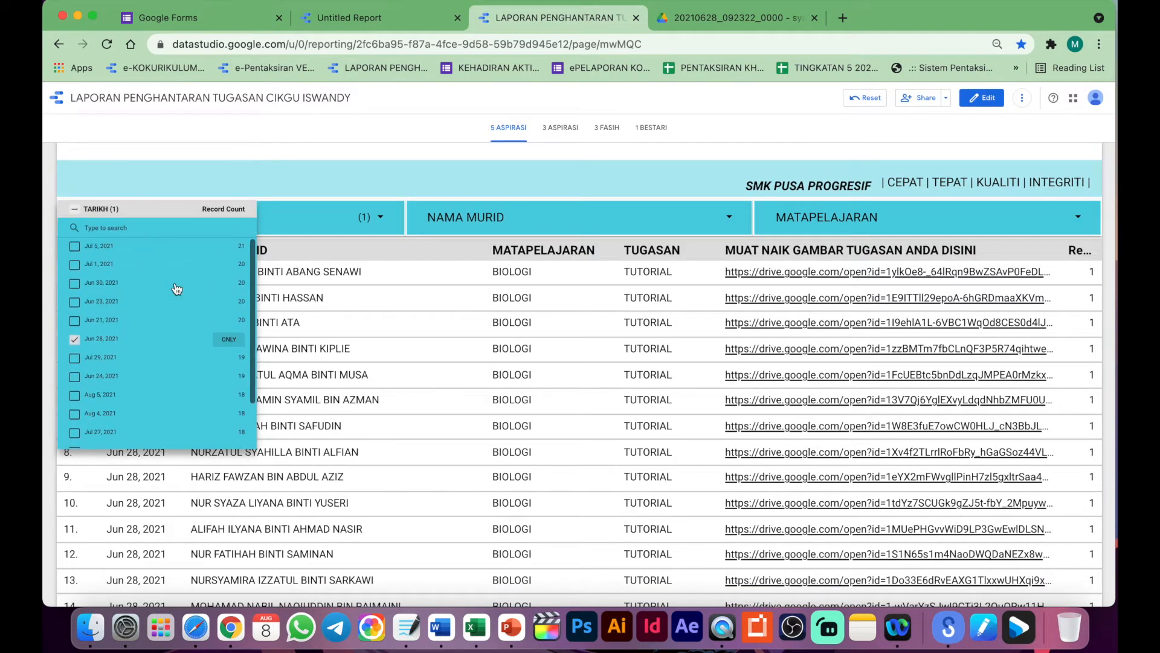
click(229, 302)
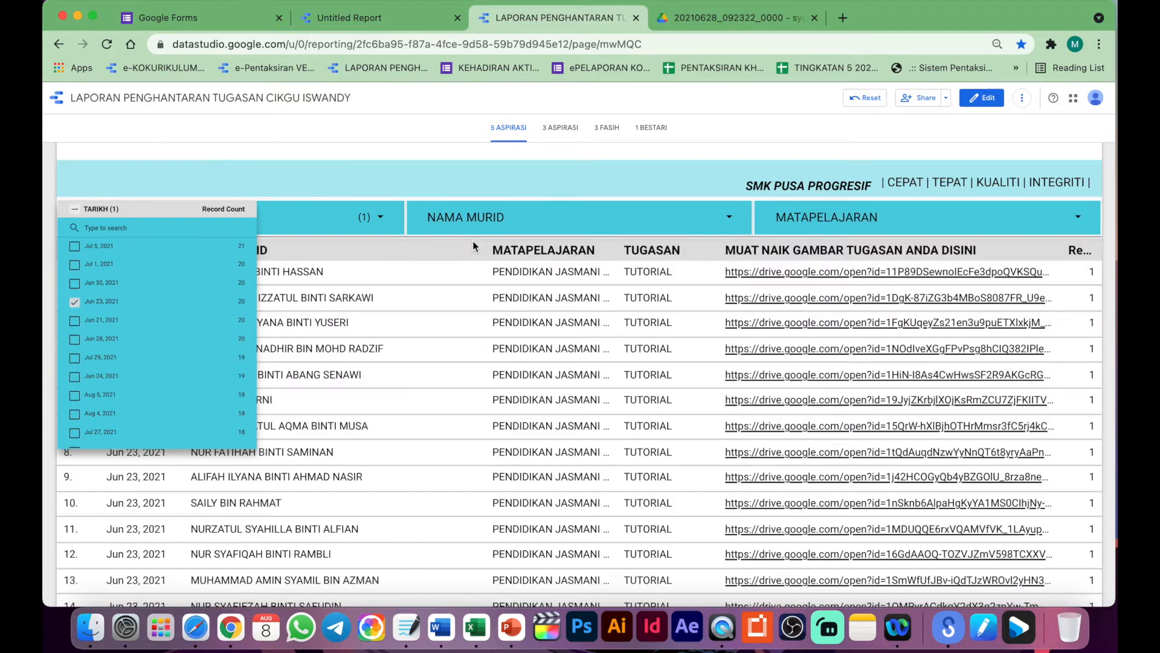
click(399, 175)
Filter the 5 ASPIRASI submissions by NAMA MURID to only the fifth student listed
click(465, 217)
scroll(488, 289, down, 5)
scroll(488, 288, up, 5)
scroll(490, 294, down, 5)
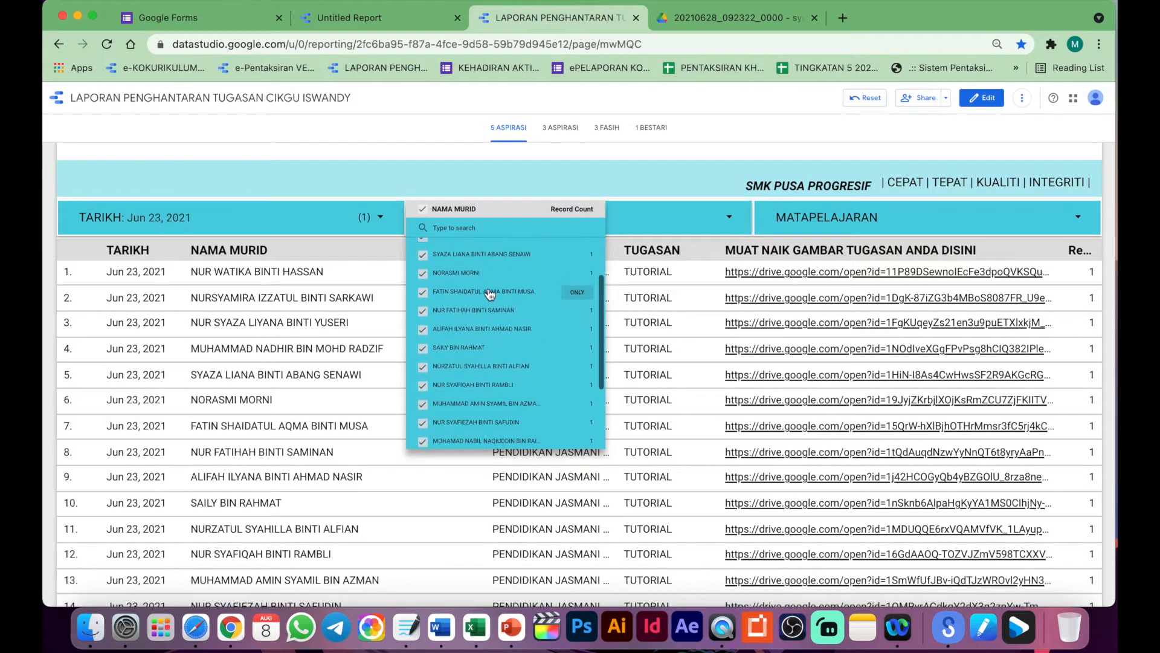
scroll(484, 311, up, 5)
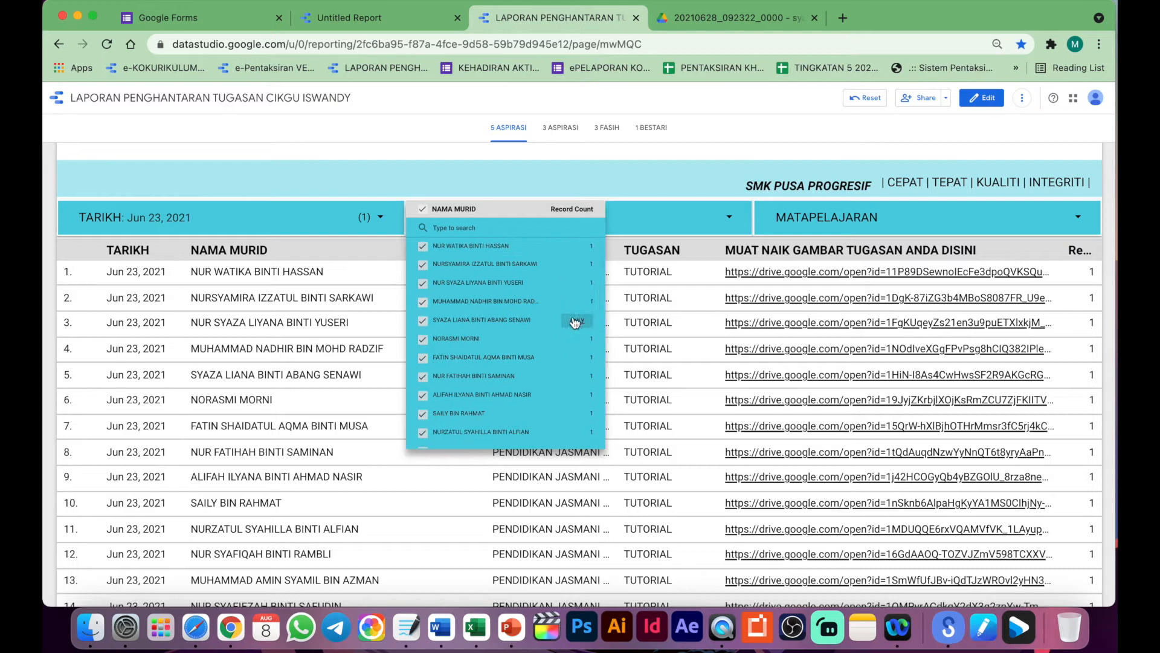
click(576, 320)
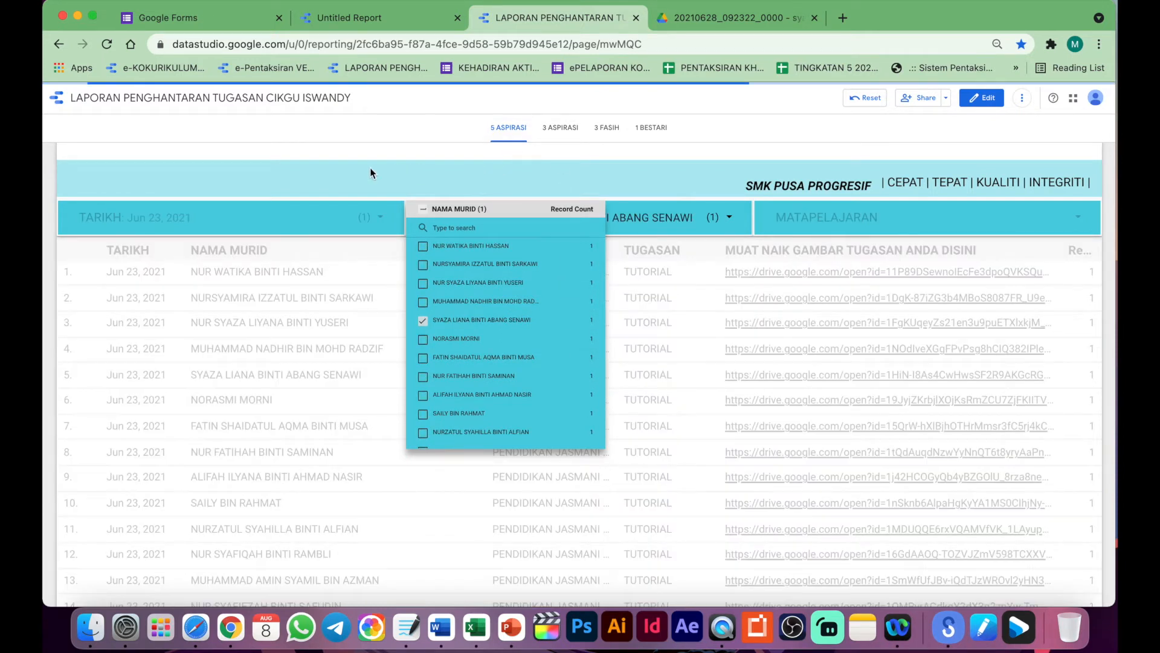
click(313, 154)
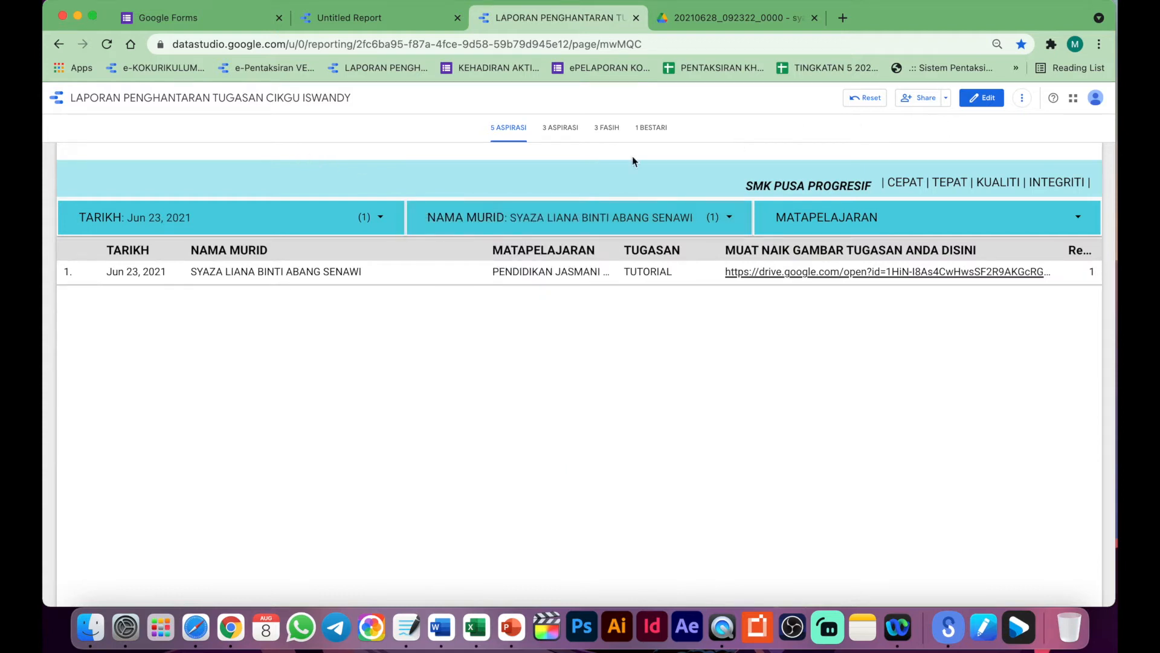
Include all dates in the TARIKH filter and look through the selected student's submissions
click(347, 218)
click(75, 209)
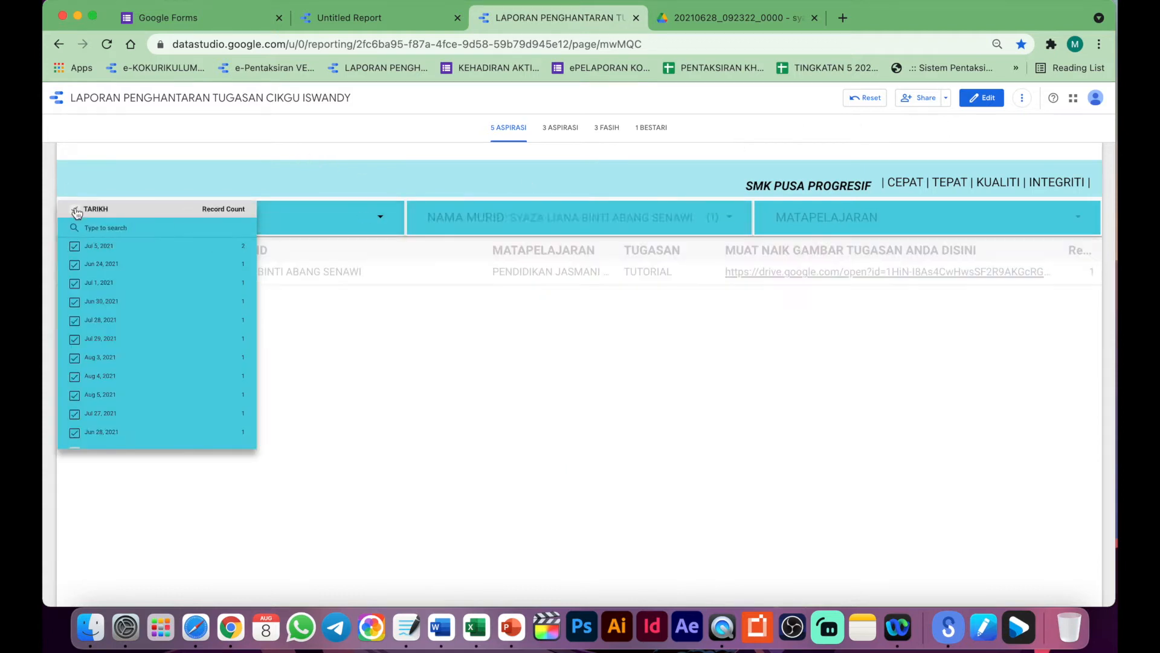
click(419, 362)
scroll(420, 365, down, 1)
scroll(419, 361, down, 3)
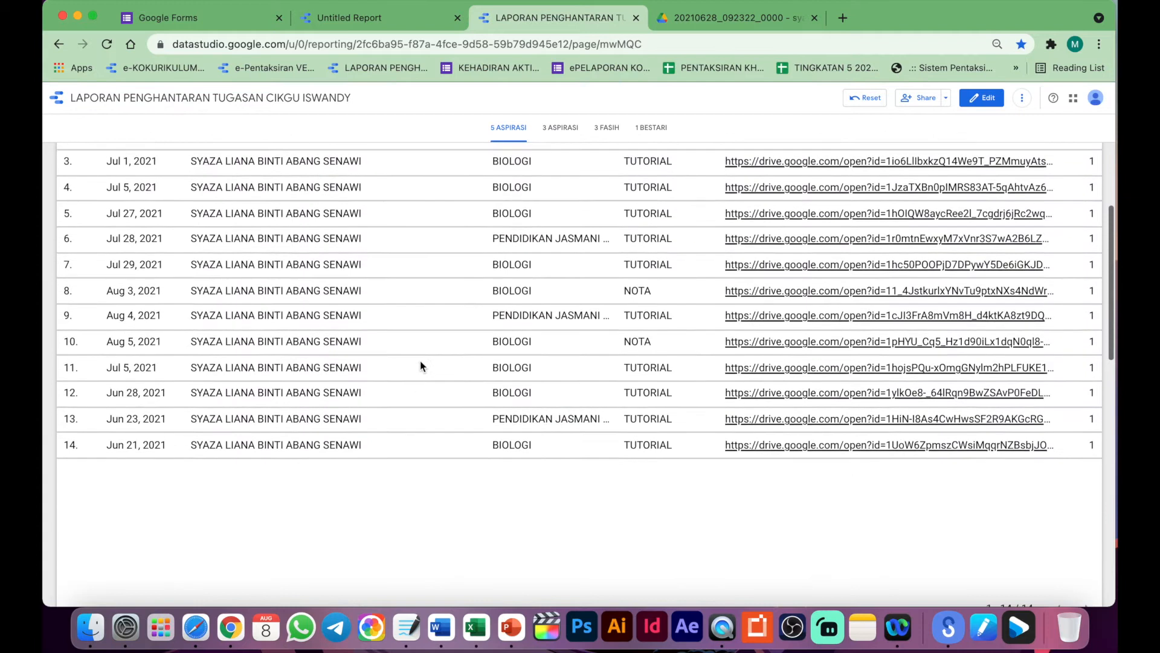
scroll(419, 360, up, 3)
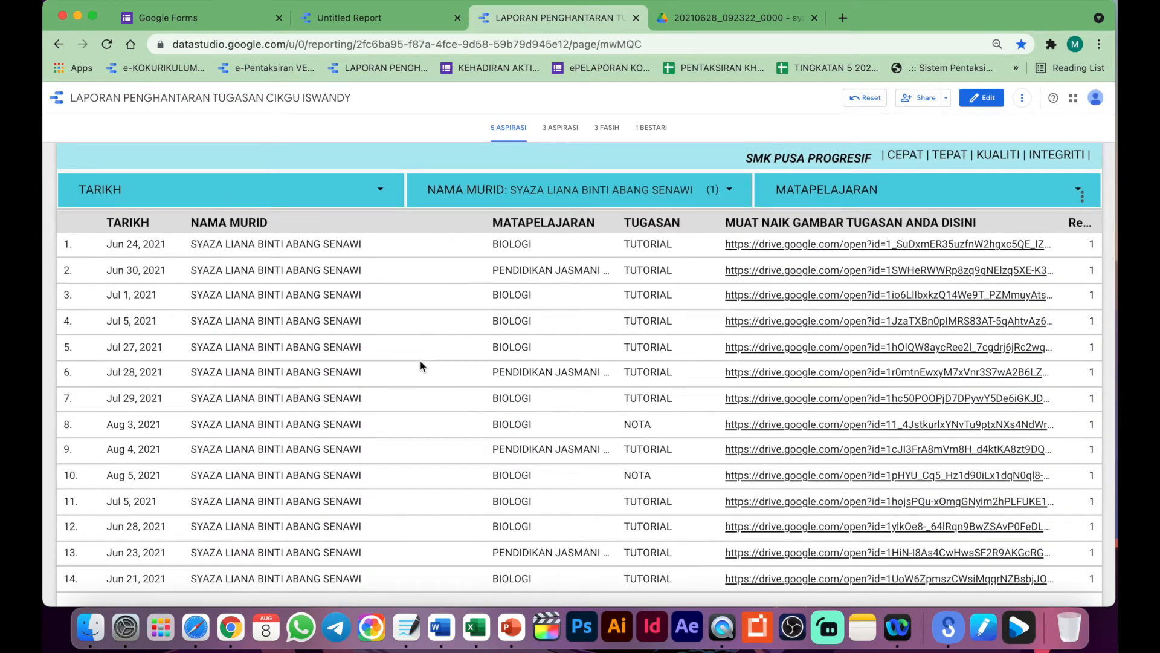
scroll(419, 360, up, 2)
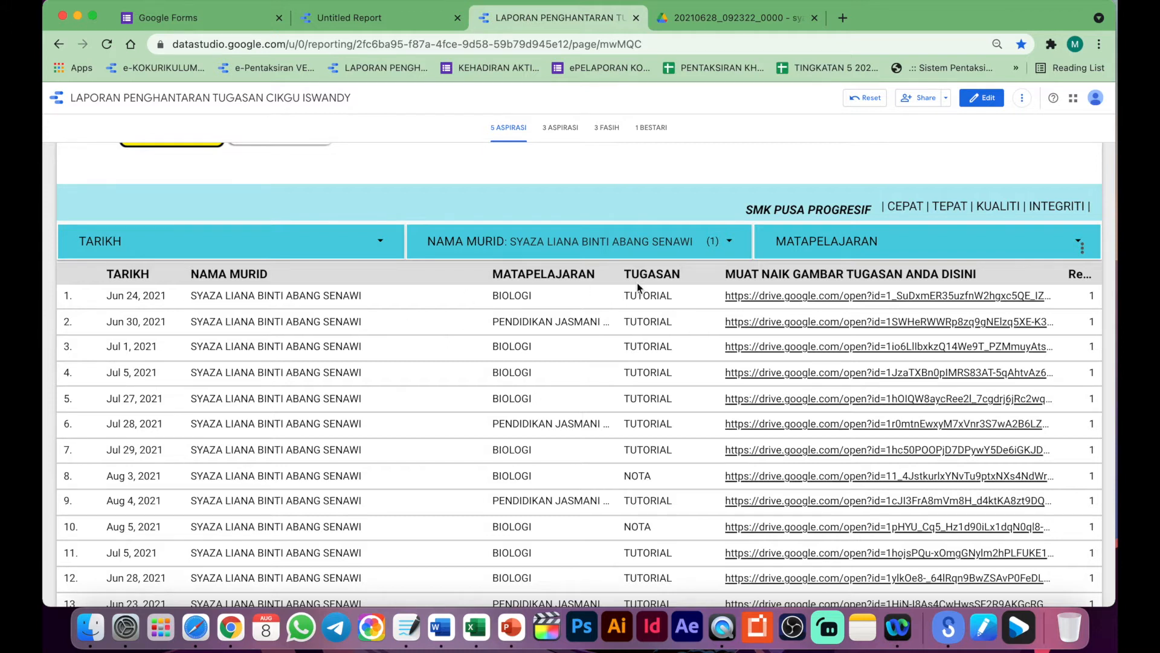
scroll(637, 283, down, 3)
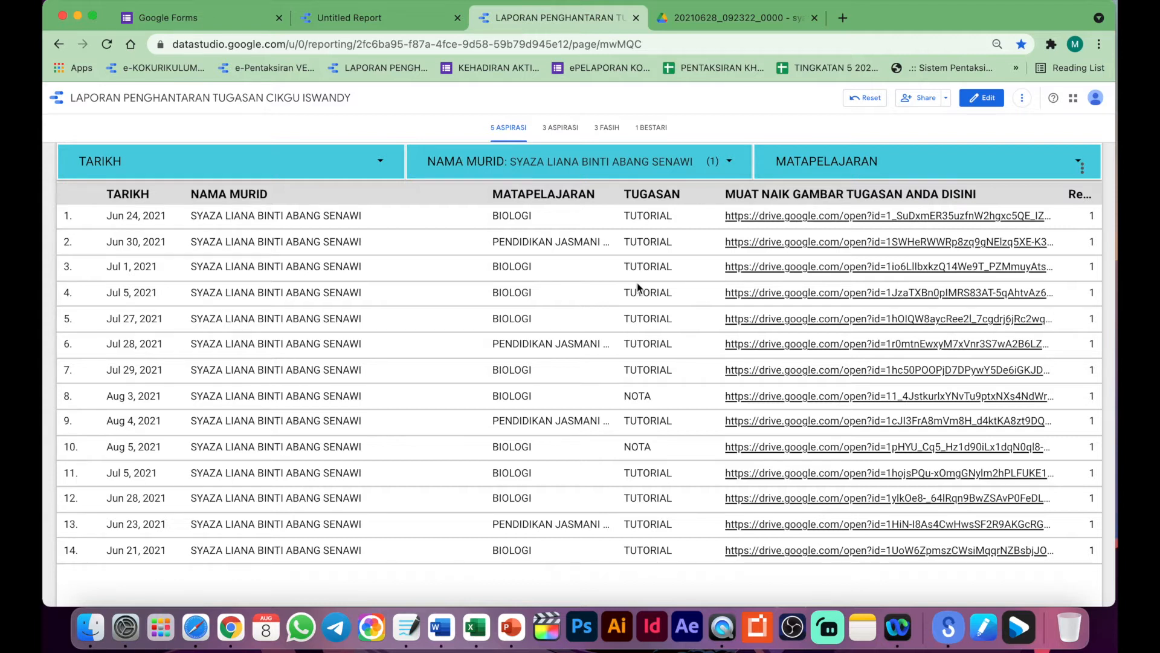
On the 3 ASPIRASI page, filter NAMA to only the fourth student listed and look through that student's submissions
click(564, 129)
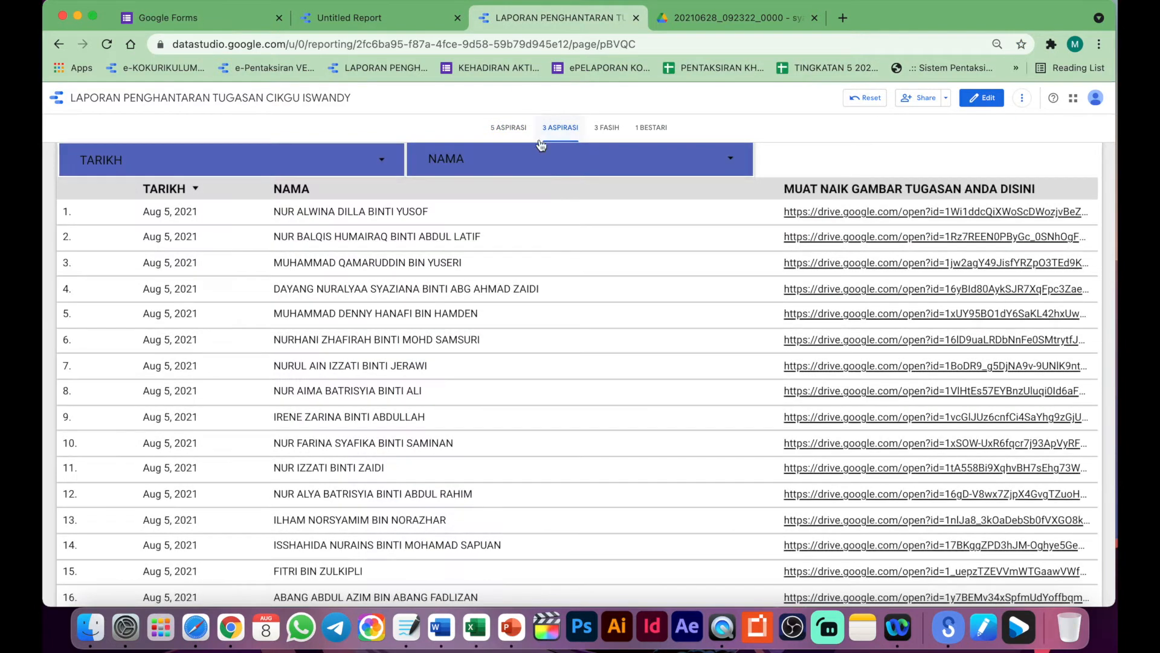
scroll(591, 265, up, 3)
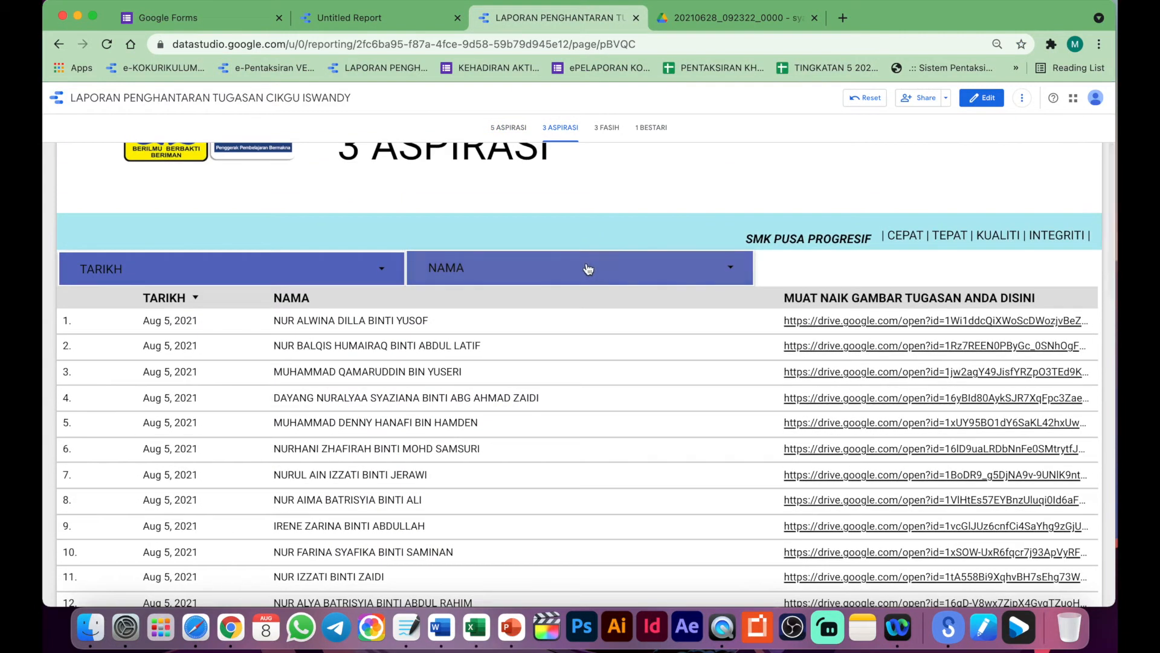
click(594, 267)
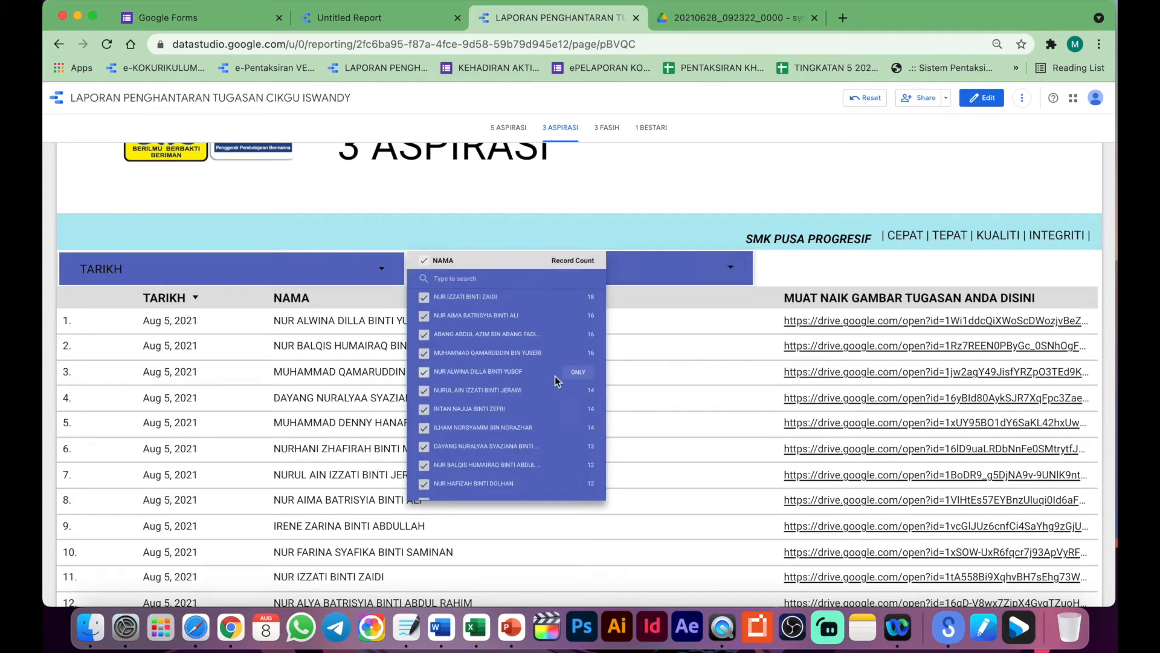
click(577, 353)
click(590, 192)
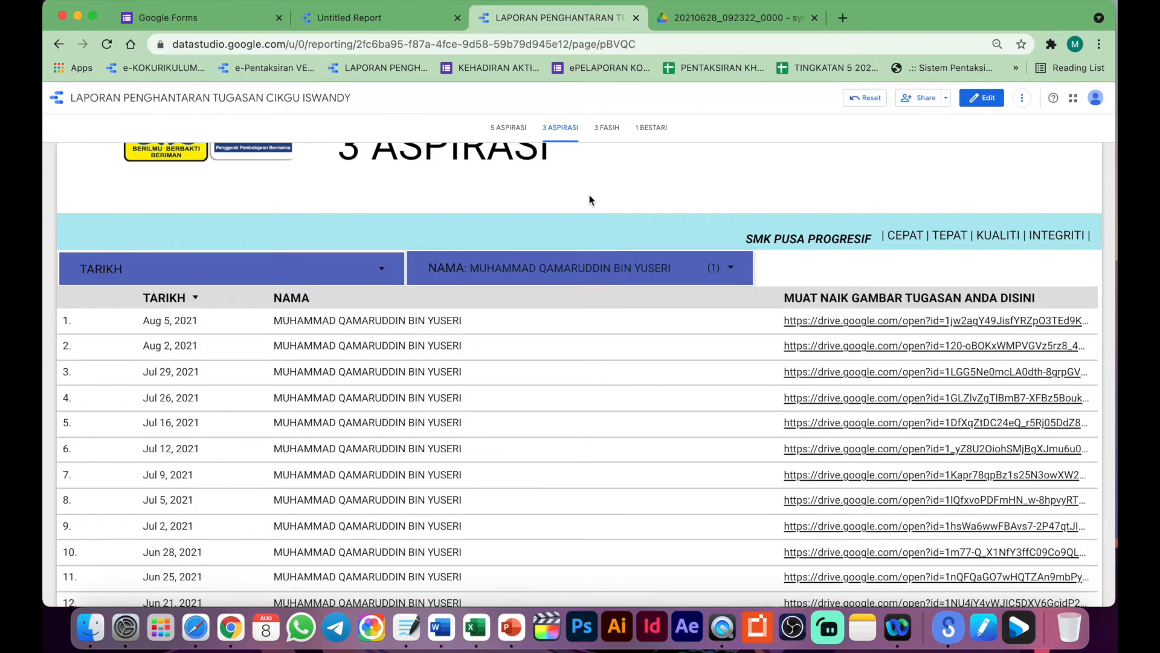
scroll(591, 355, down, 5)
scroll(591, 356, up, 2)
scroll(591, 355, down, 3)
scroll(591, 356, up, 4)
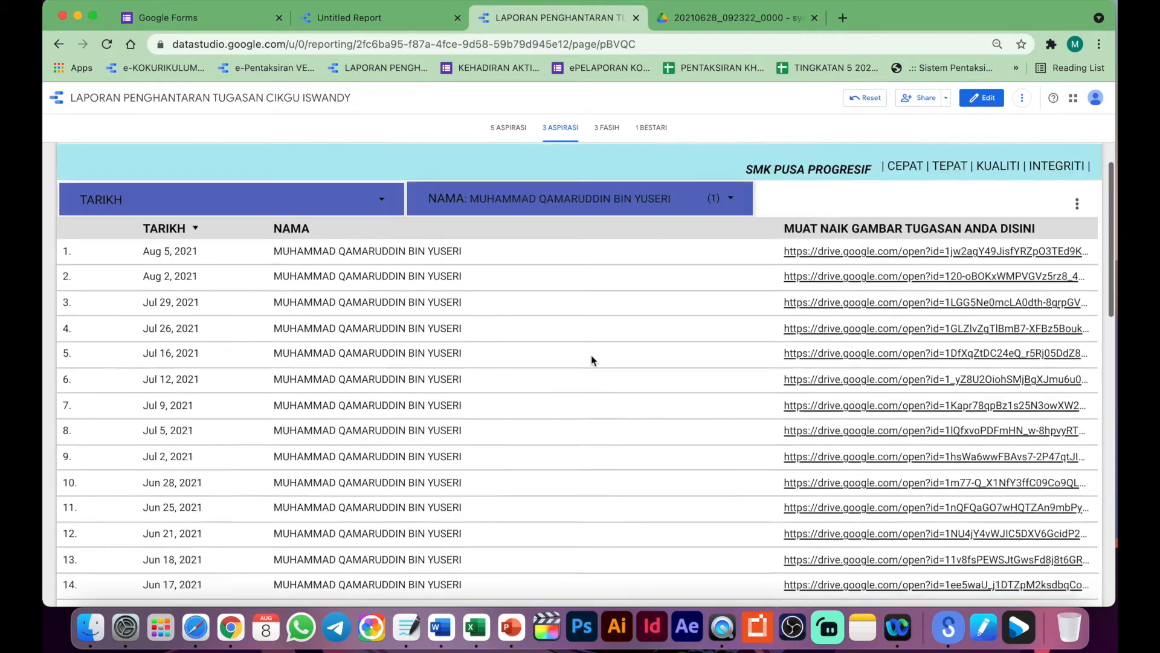
scroll(591, 354, up, 5)
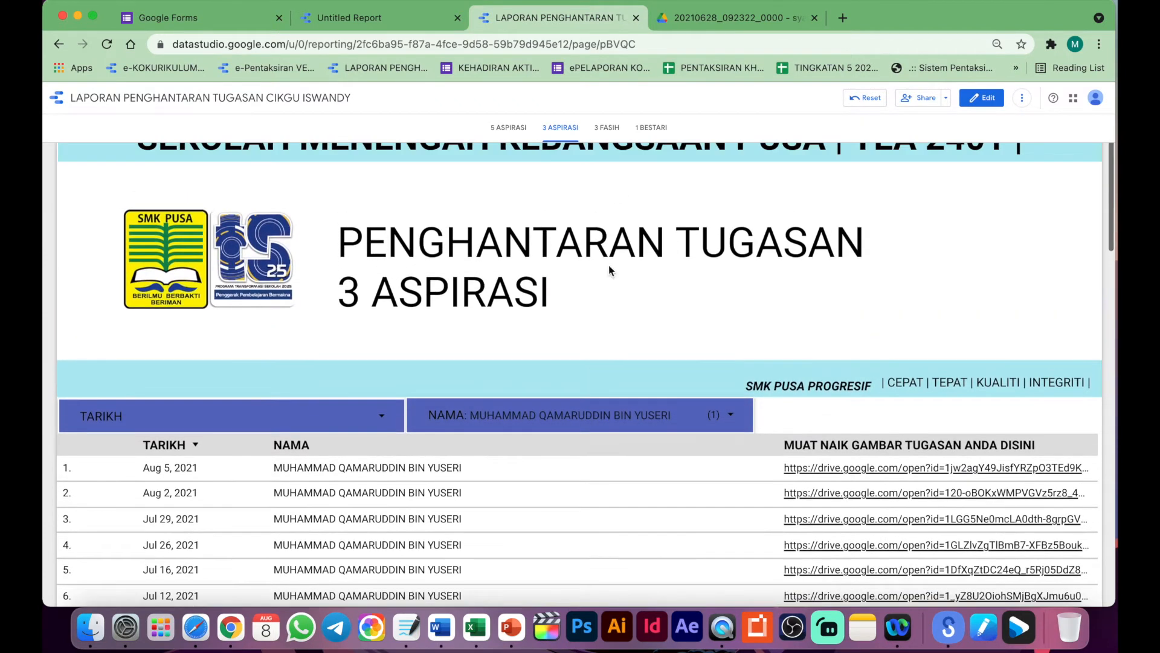
click(609, 139)
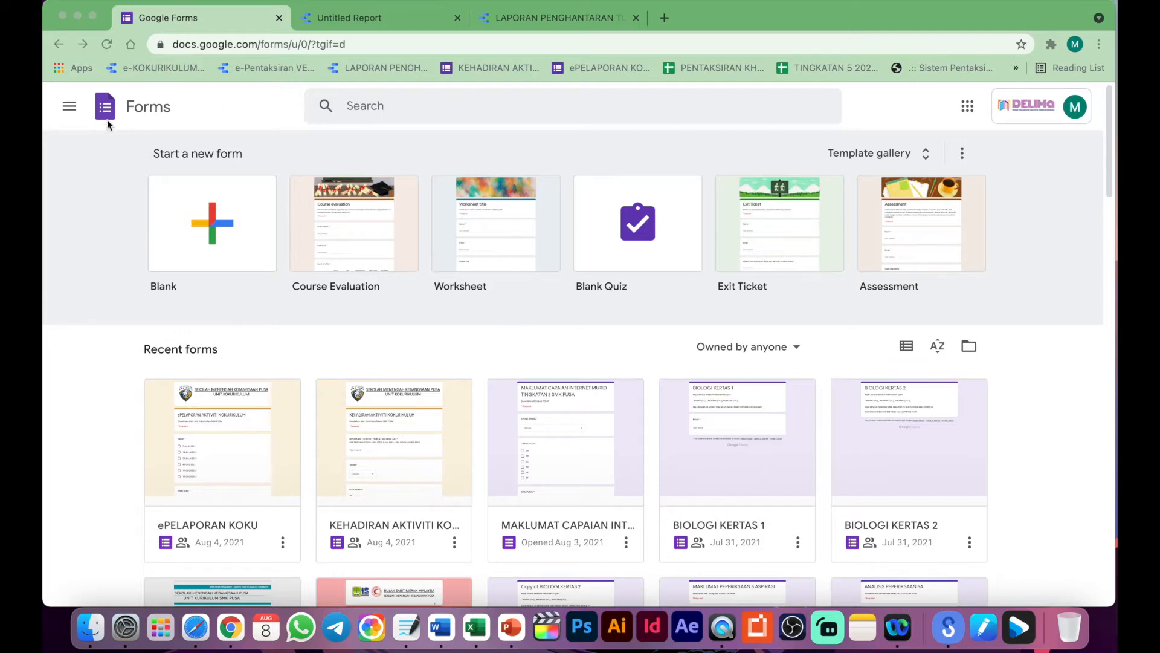
View the blank Untitled Report in Data Studio and return to the Google Forms home page
click(361, 17)
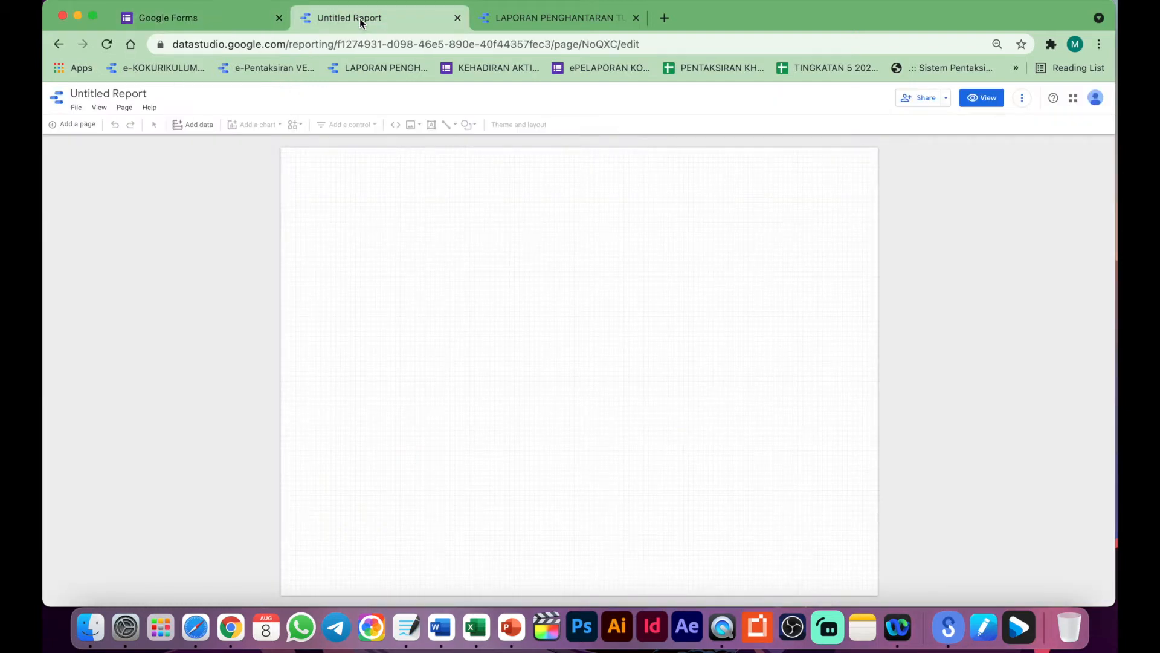
click(170, 20)
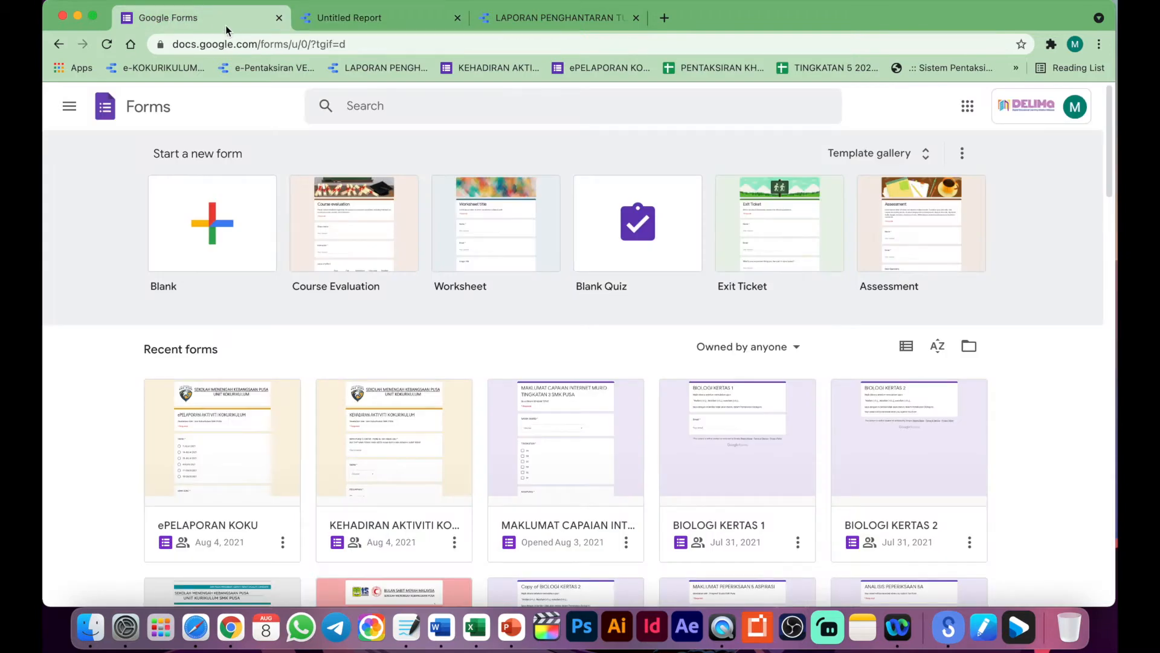
click(350, 23)
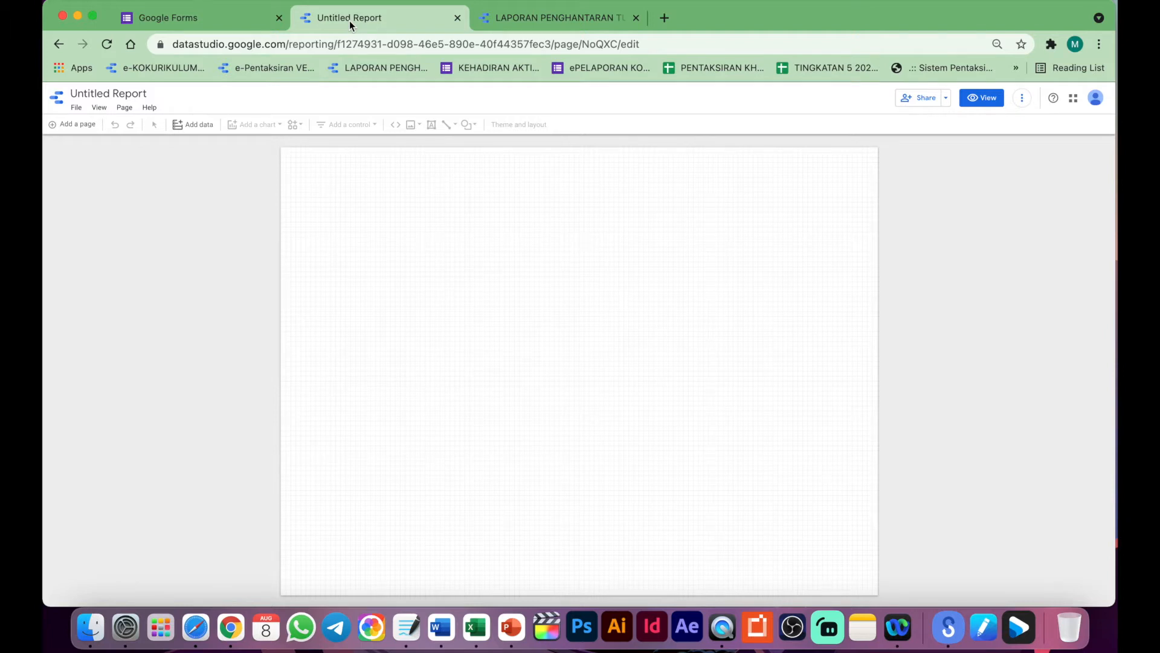
click(215, 18)
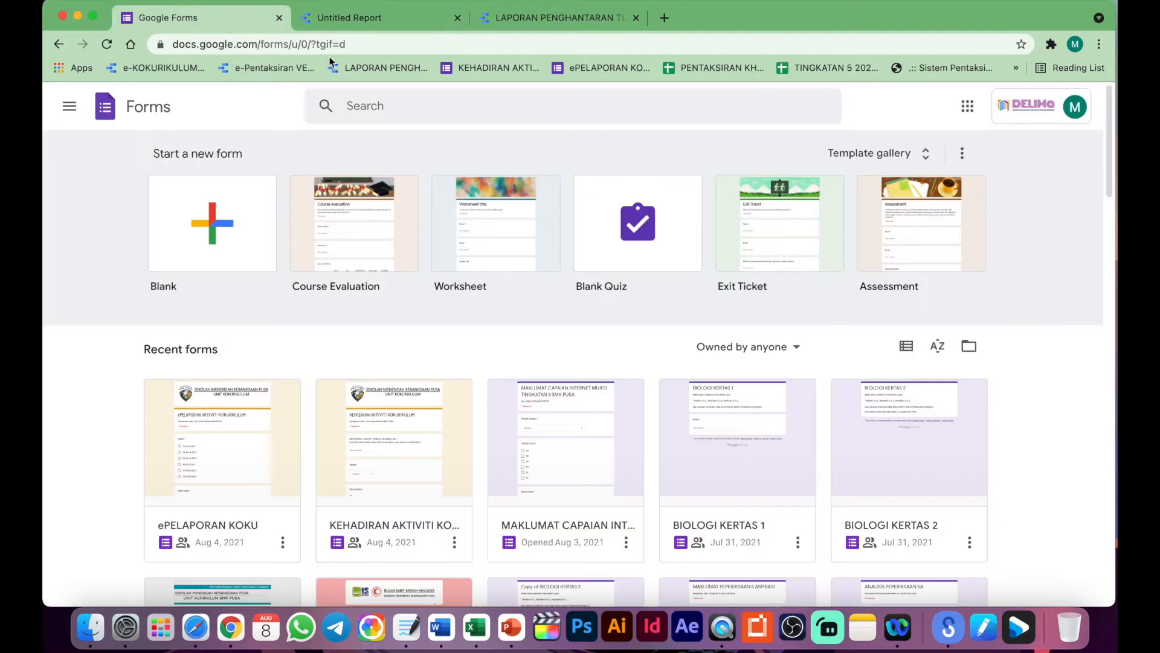
Create a blank form titled "PENGHANTARAN TUGASAN 1 ASPIRASI" with the description "SAINS"
click(204, 249)
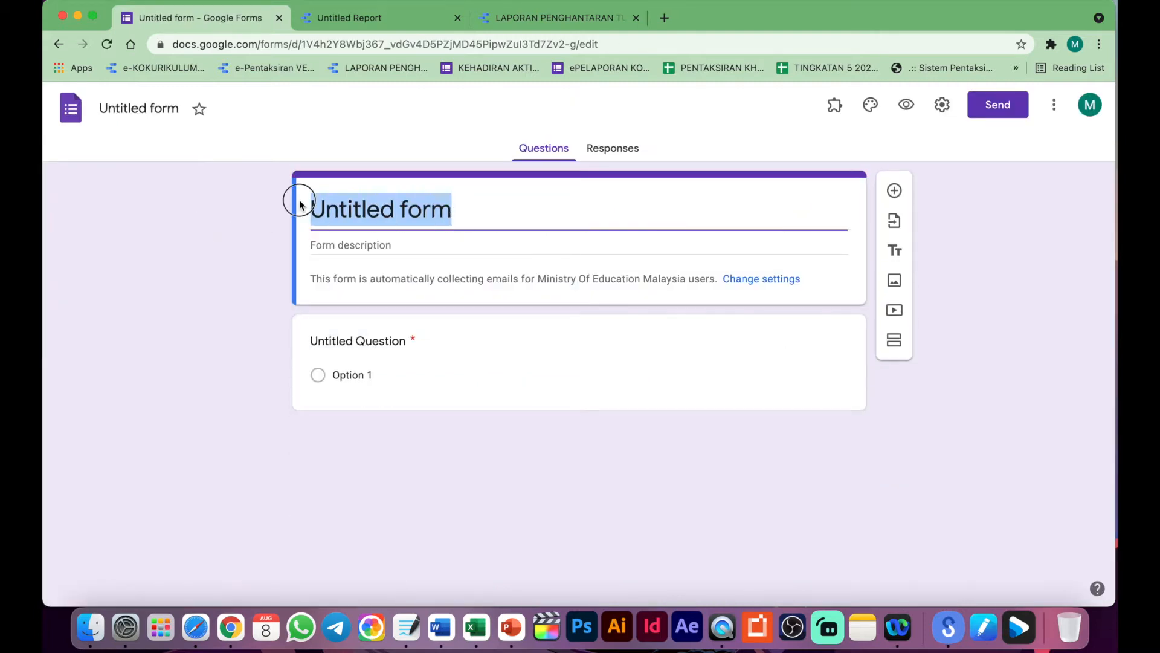
text(PENGHANTARA)
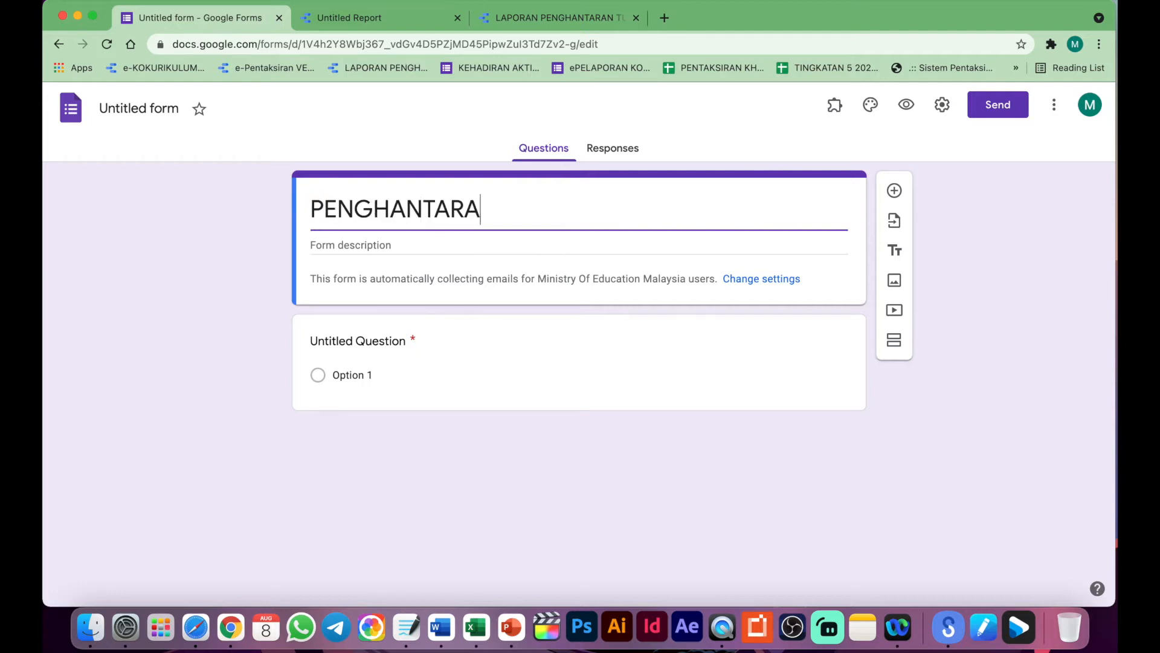
text(N TUGASAN 1)
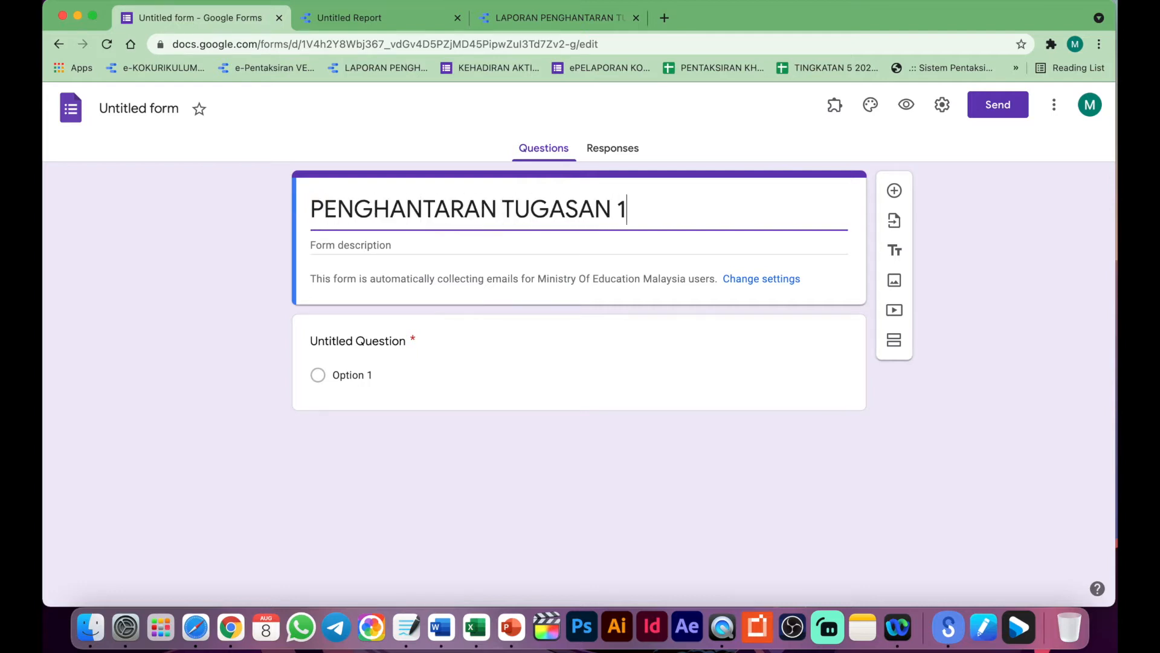
text( ASPIRASI)
click(334, 243)
text(SAINS)
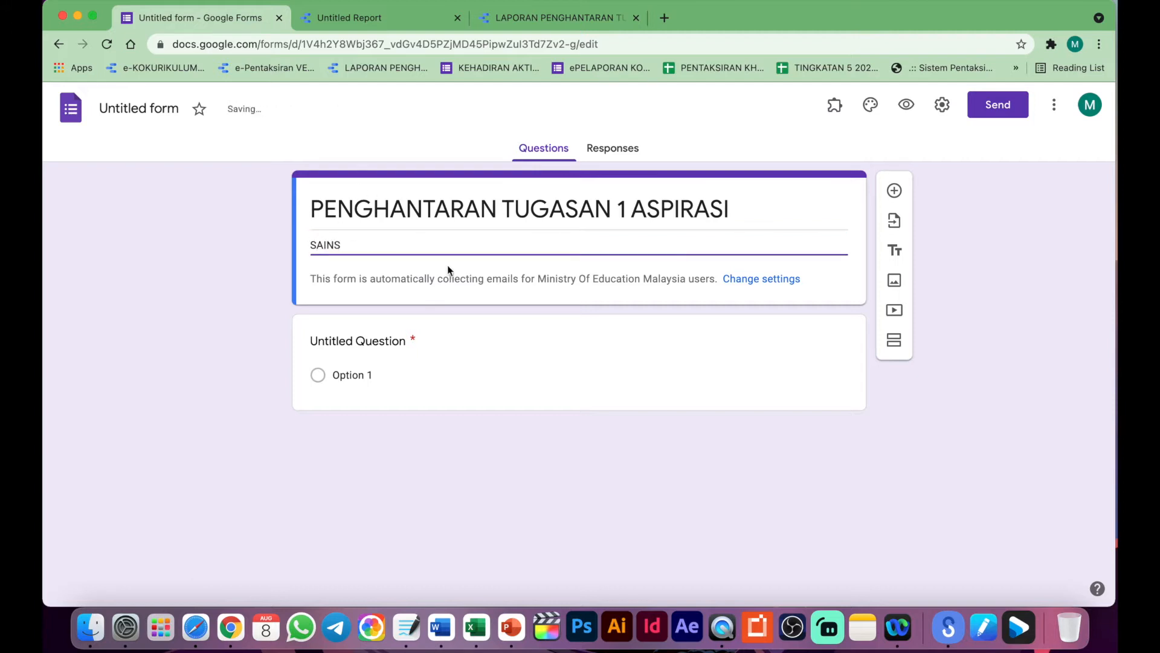
Turn the untitled first question into a Date question titled "TARIKH"
click(371, 341)
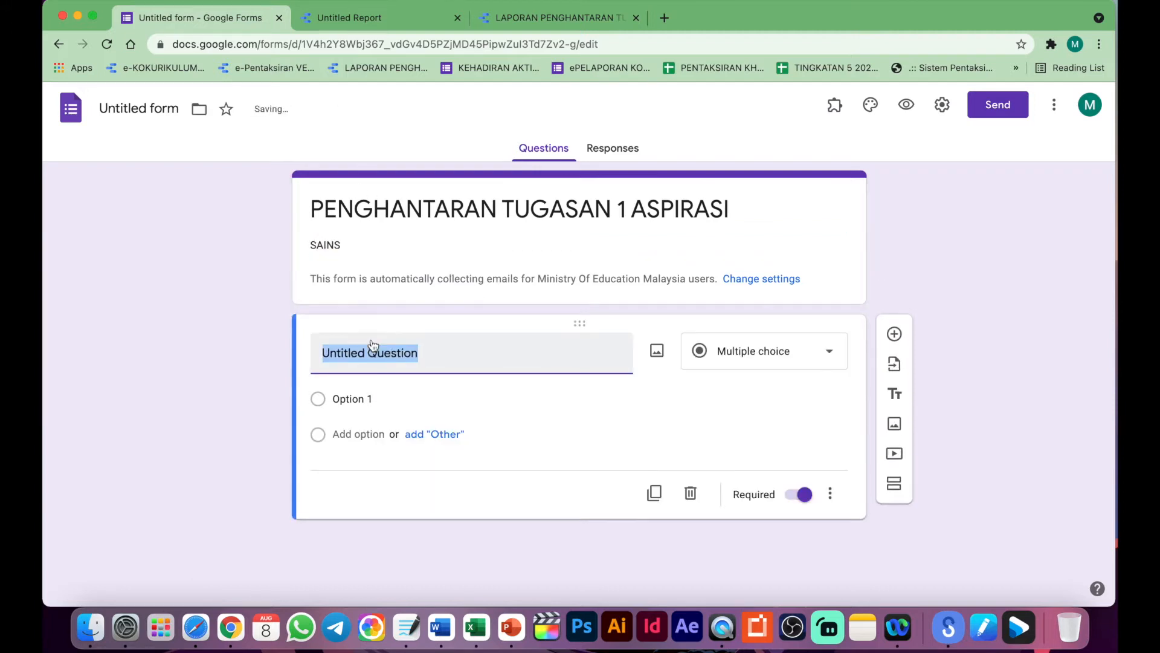
click(787, 363)
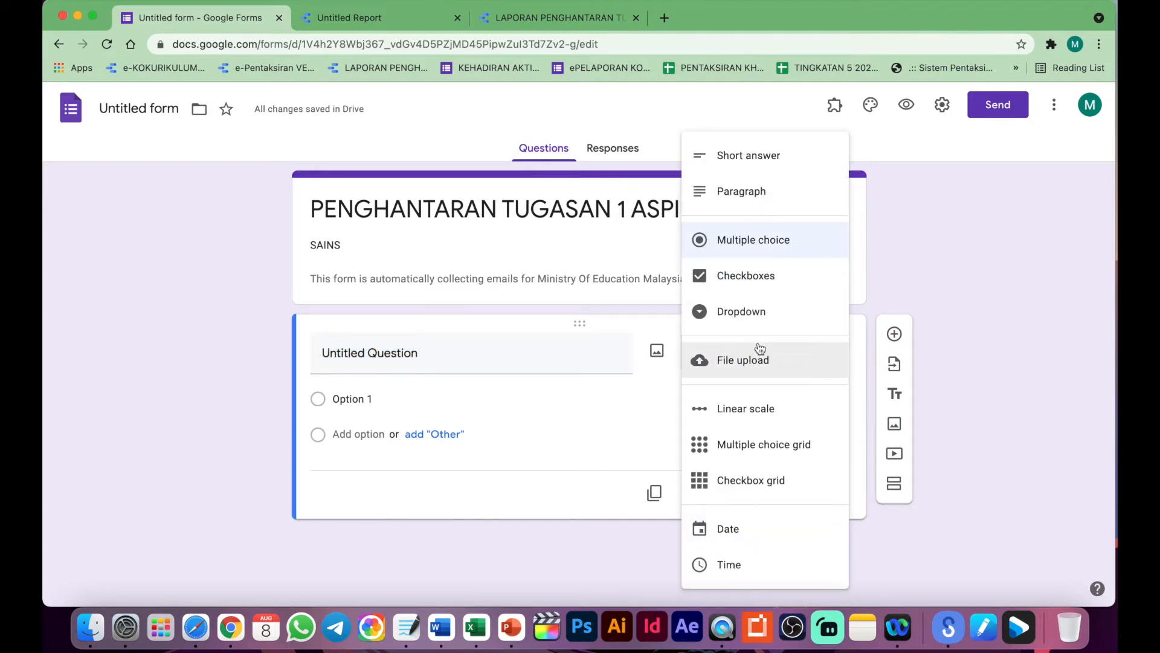
click(725, 529)
click(363, 361)
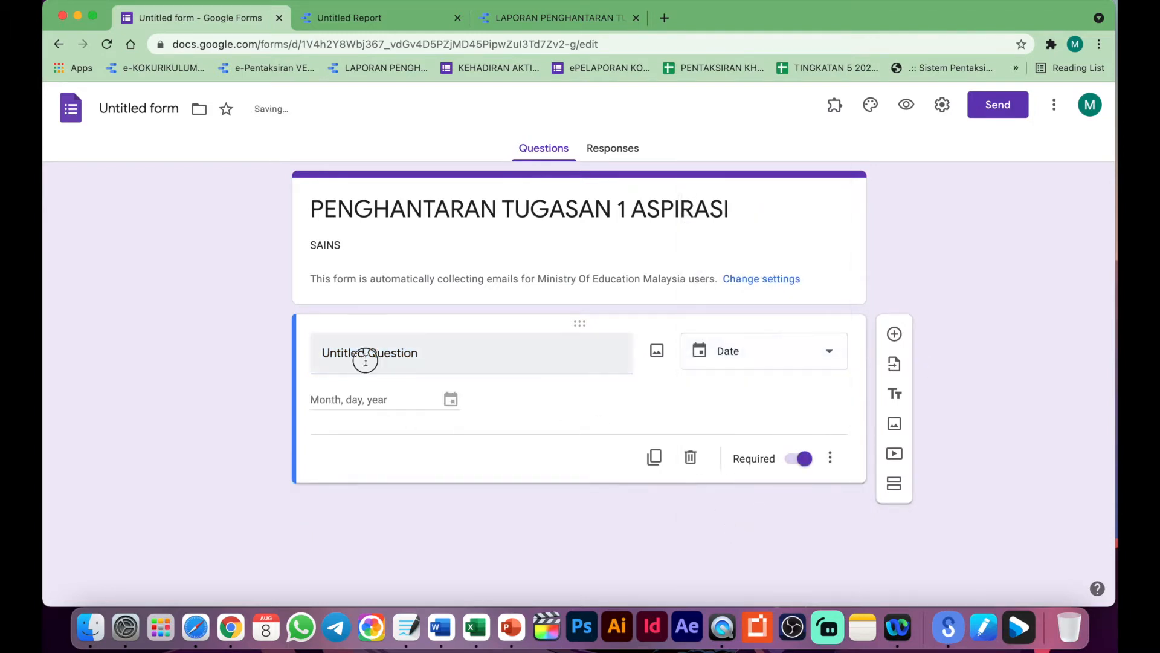
text(TARIKH)
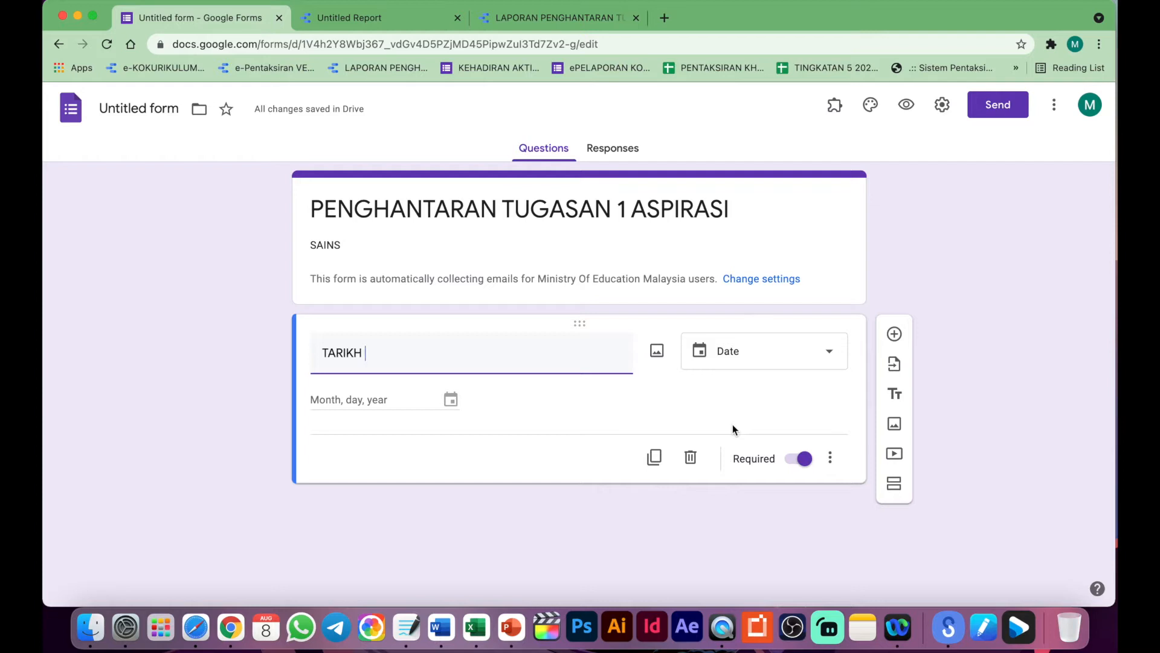
Add a question titled "NAMA MURID" below TARIKH and make it a Dropdown question
click(894, 334)
text(NAMA MURID)
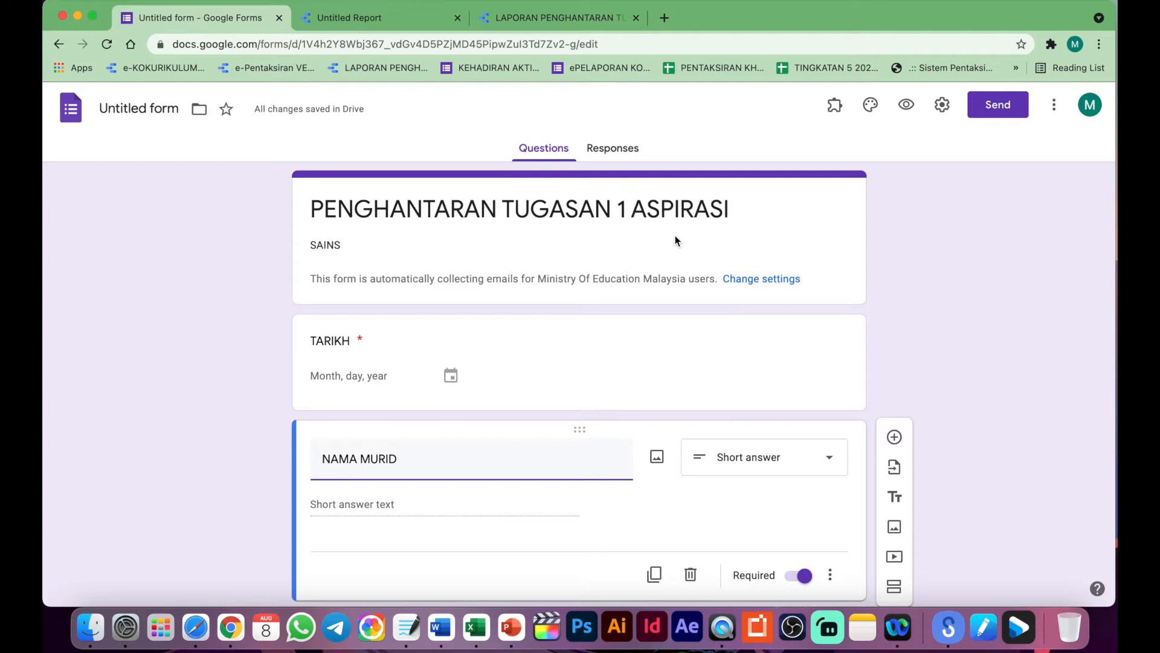
click(781, 465)
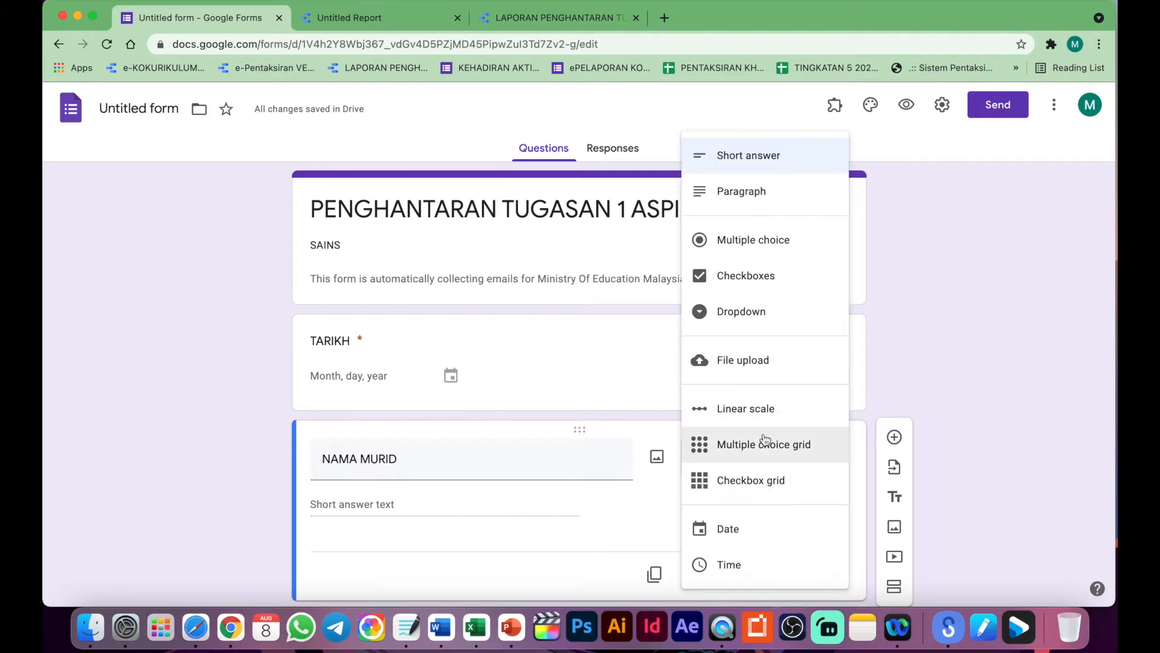
click(745, 241)
click(754, 450)
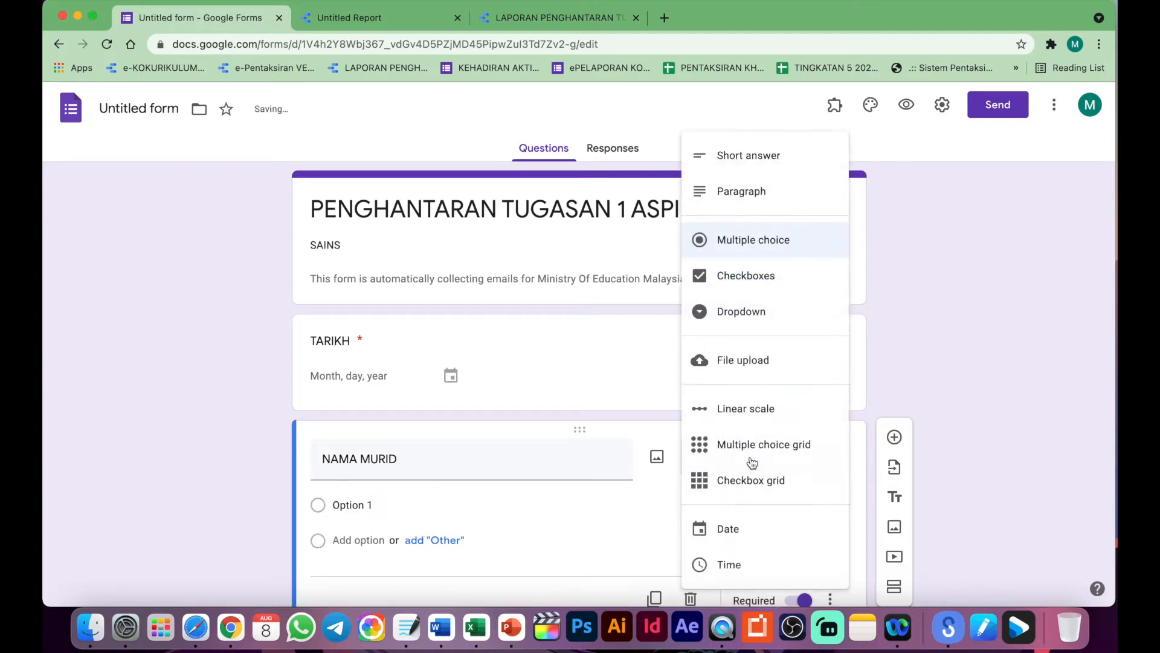
click(749, 309)
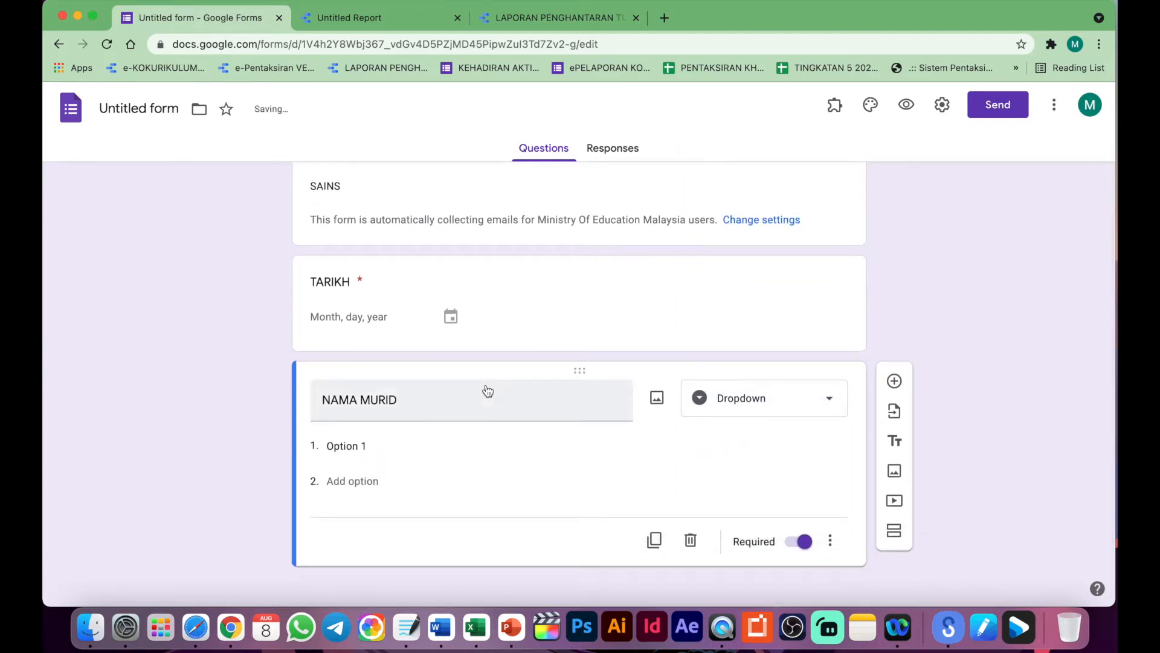
Switch to the L TINGKATAN 1 2021 workbook in Excel and copy all student names from the NAMA column of sheet 1A
click(472, 604)
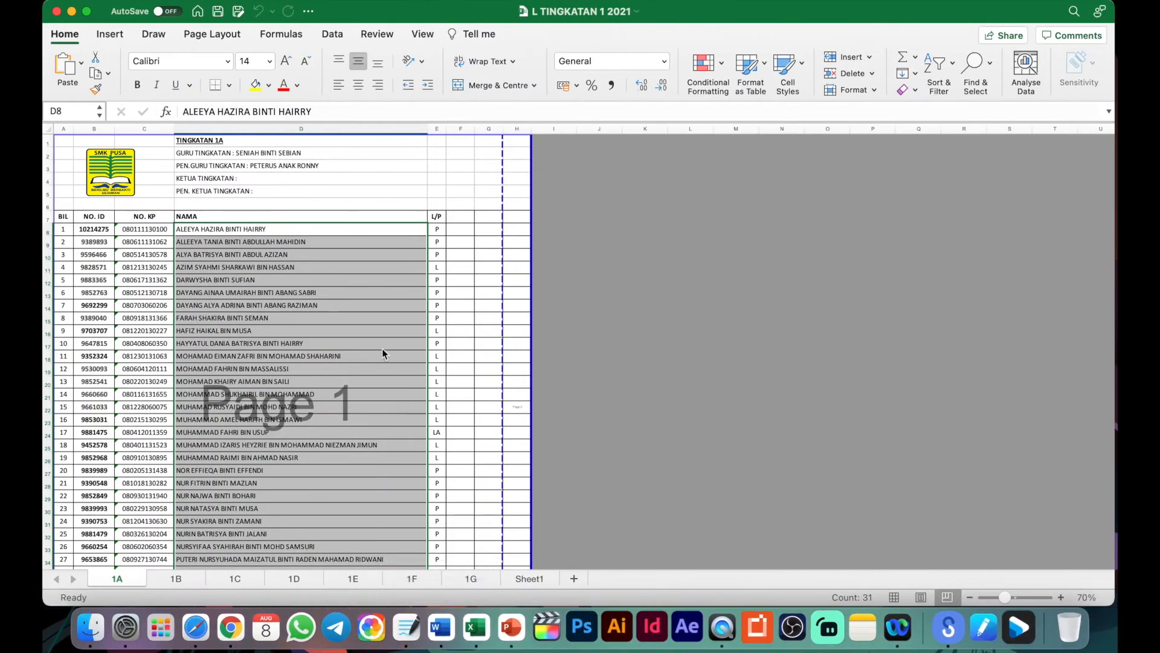
drag(260, 234, 230, 507)
key(super+c)
scroll(232, 509, up, 4)
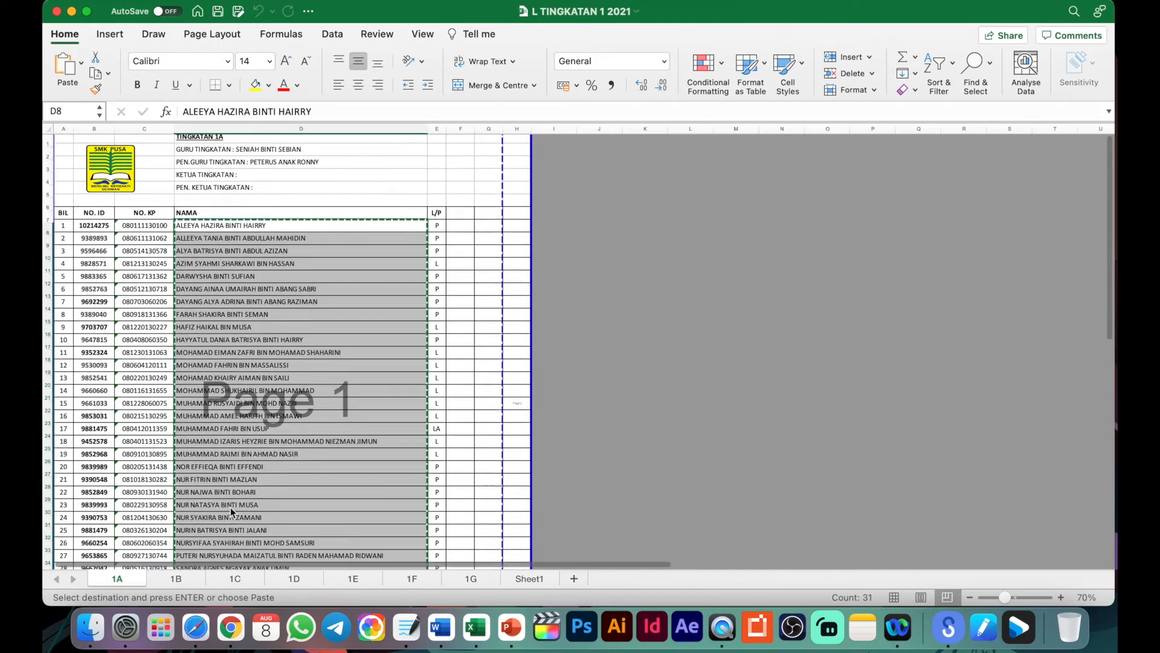
Return to the form in Chrome, paste the copied student names as the NAMA MURID dropdown options, and check the list
click(230, 610)
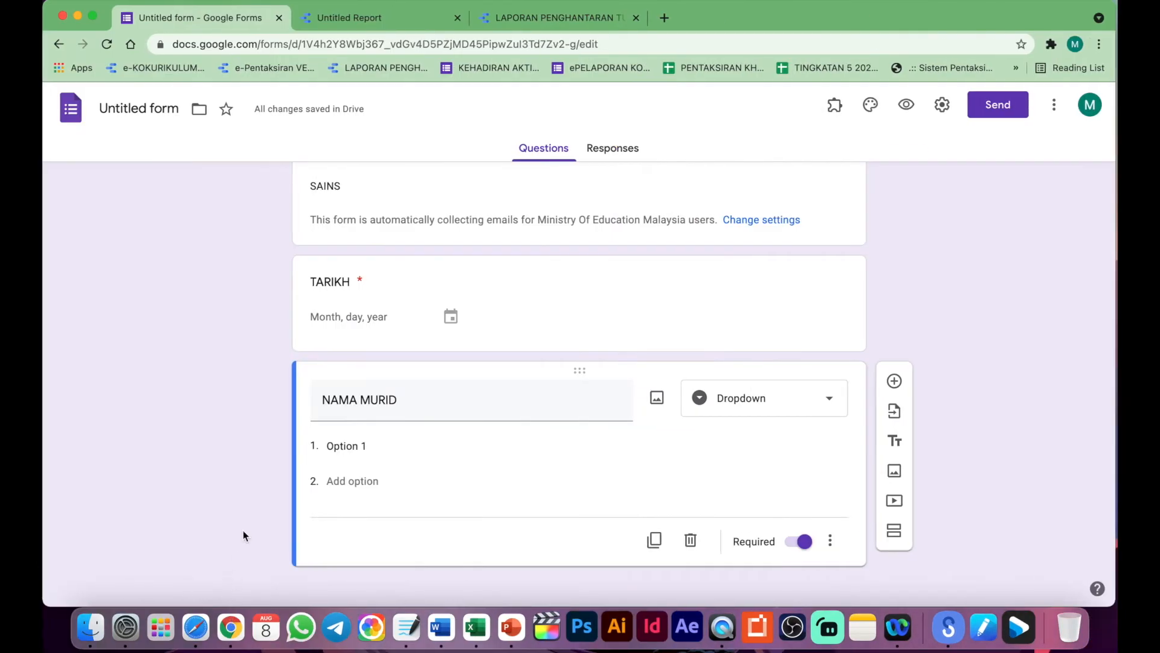
click(342, 445)
key(super+v)
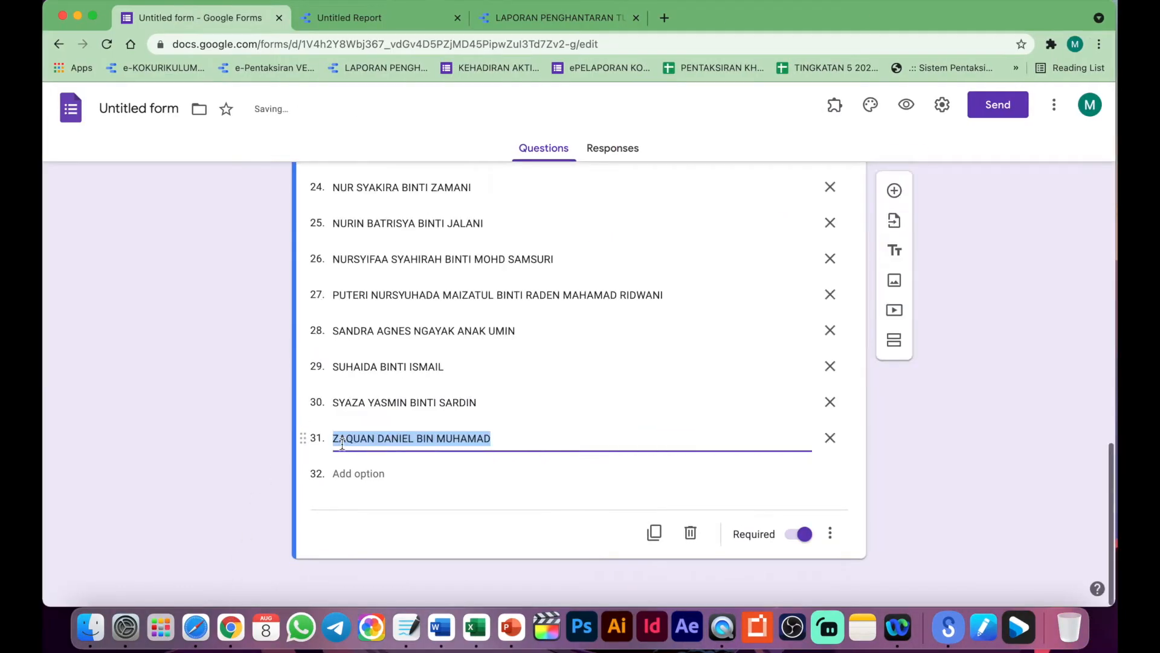
scroll(342, 444, up, 10)
scroll(342, 444, up, 8)
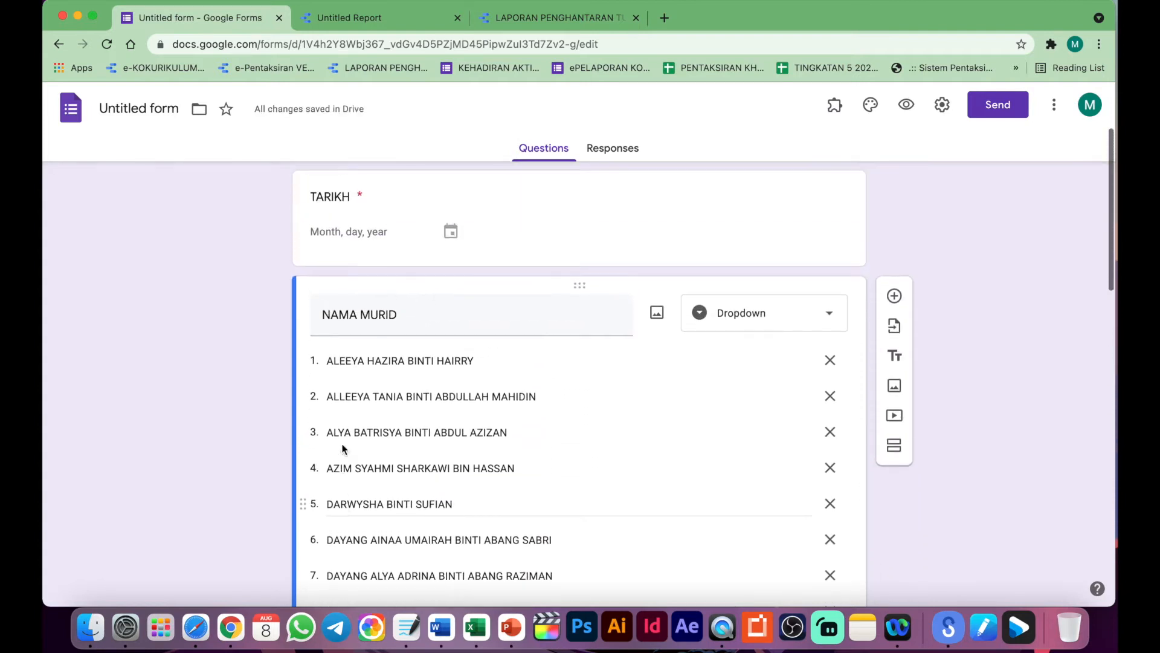
scroll(342, 448, down, 12)
scroll(342, 449, down, 5)
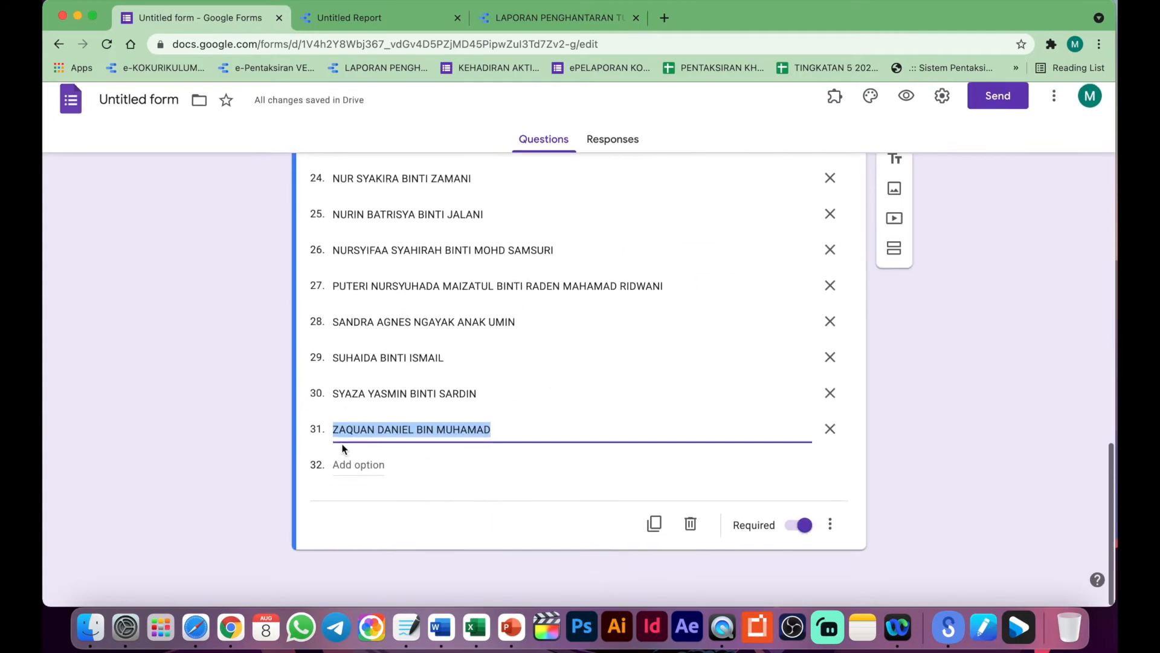
click(935, 460)
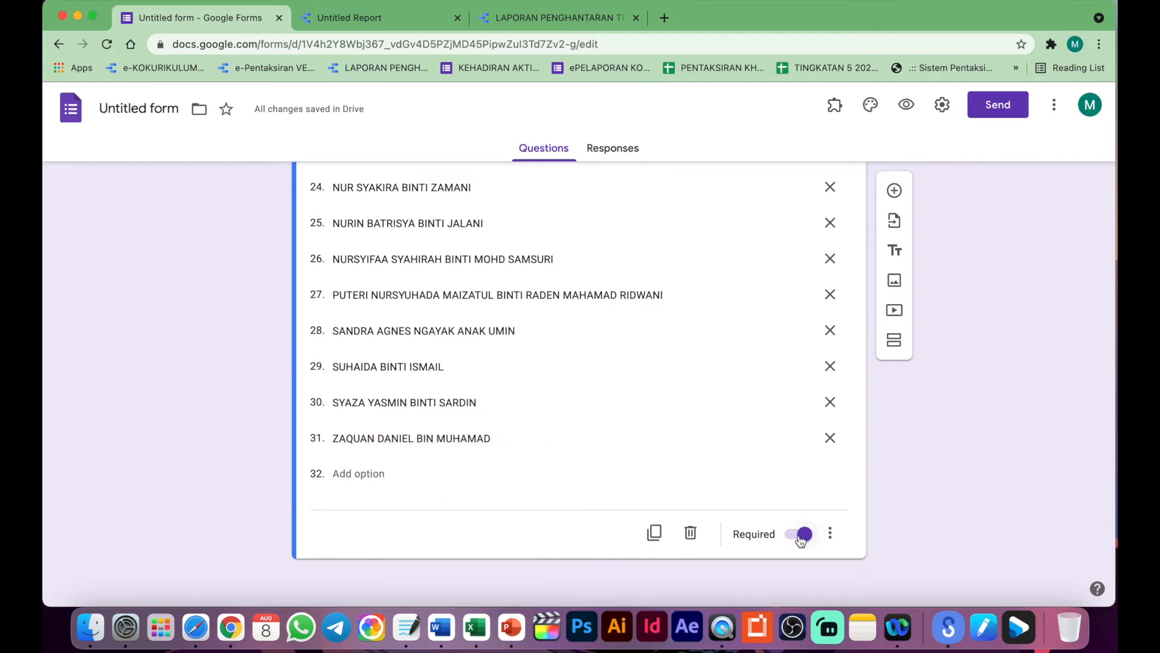
Add a multiple choice question titled "TUGASAN" with the options NOTA, TUTORIAL and PBL
click(901, 185)
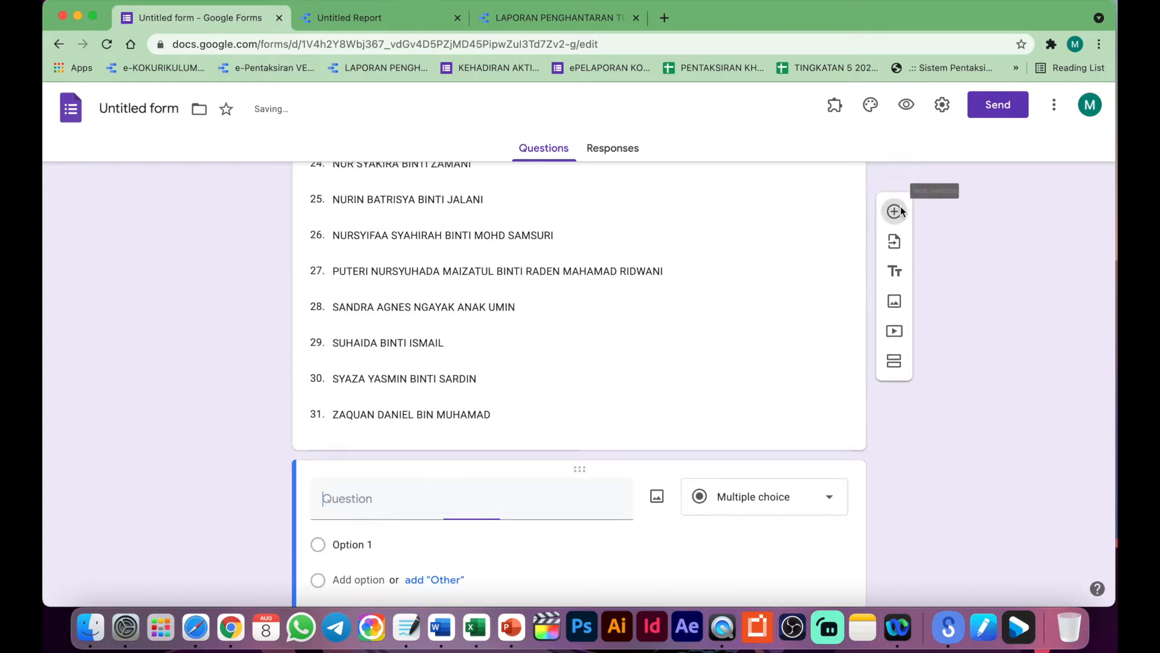
text(TUGASAN)
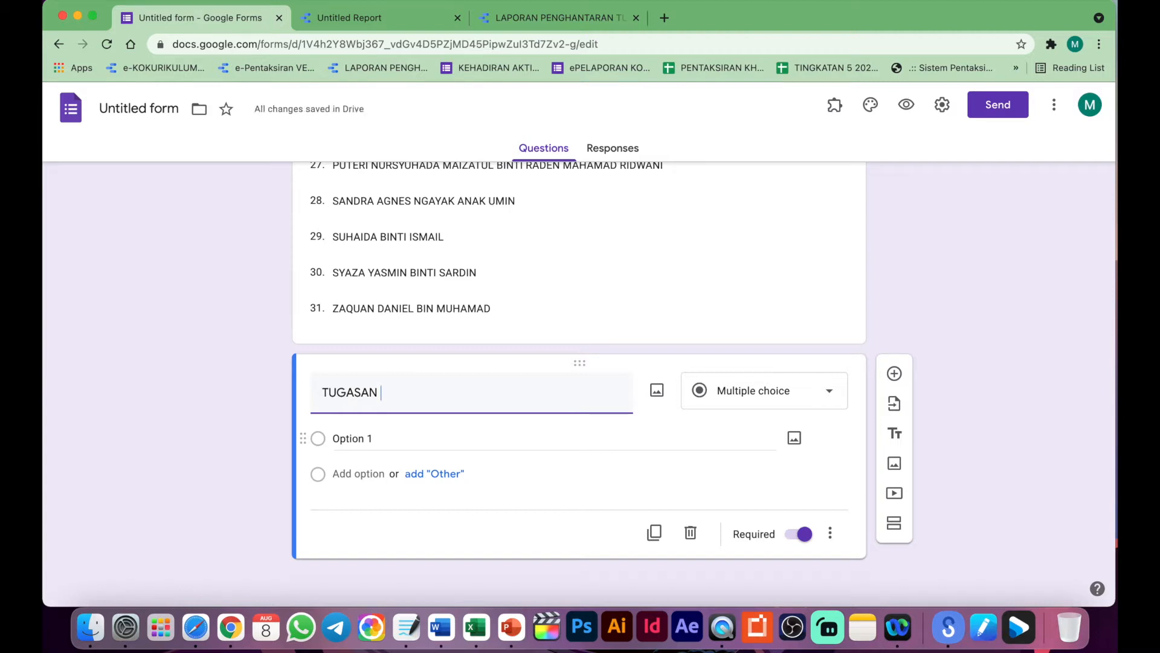
click(401, 438)
text(NOTA)
click(371, 473)
text(TUTORIAL)
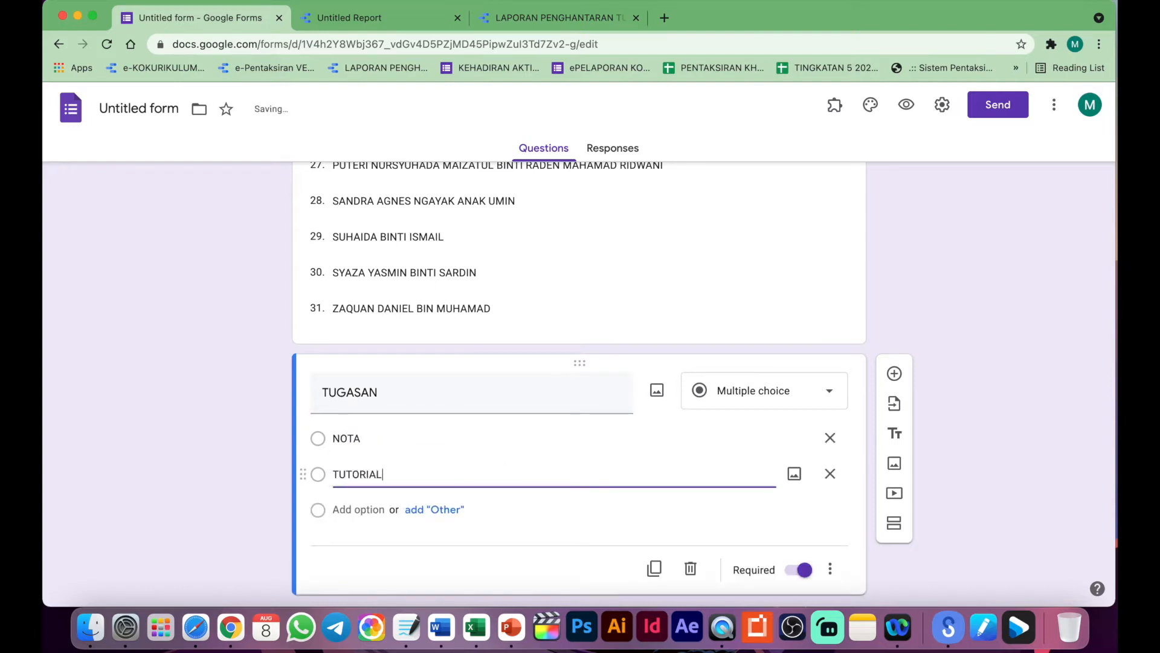
click(365, 509)
text(PBL)
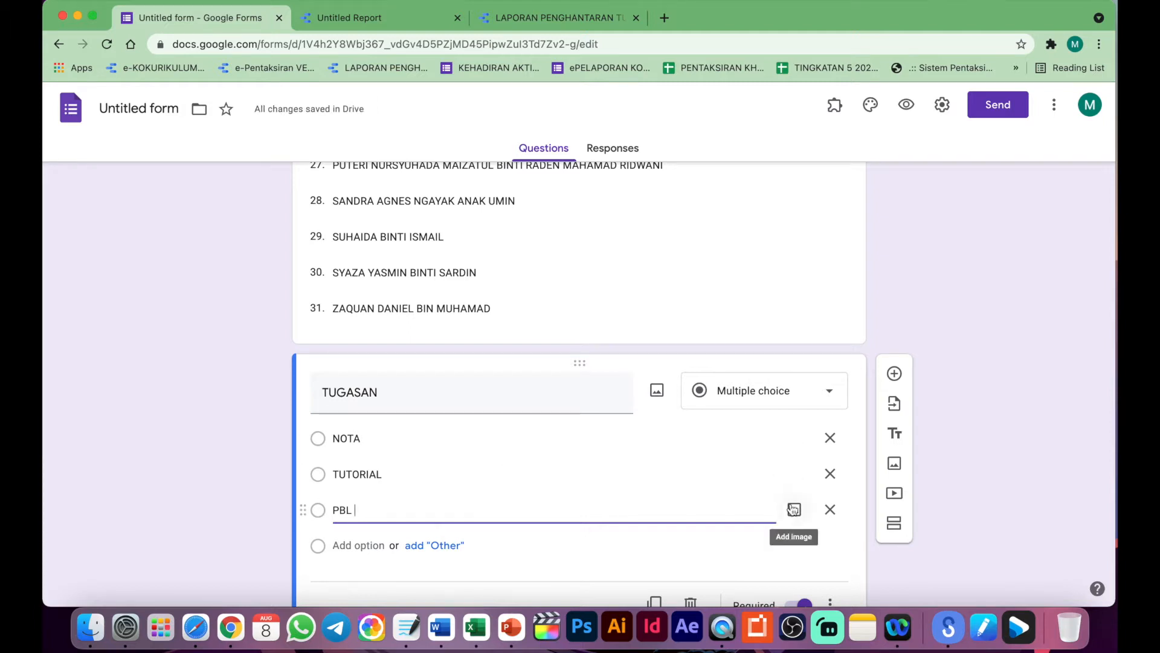
scroll(973, 370, down, 2)
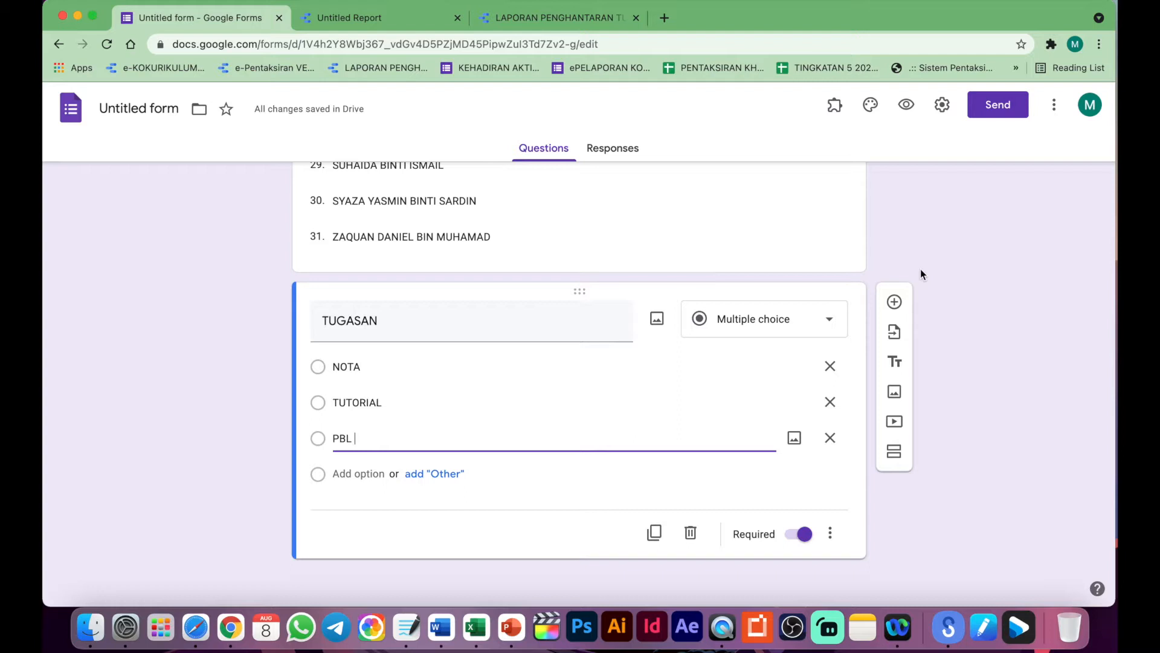
Check which Google account is signed in to the form editor
click(1090, 105)
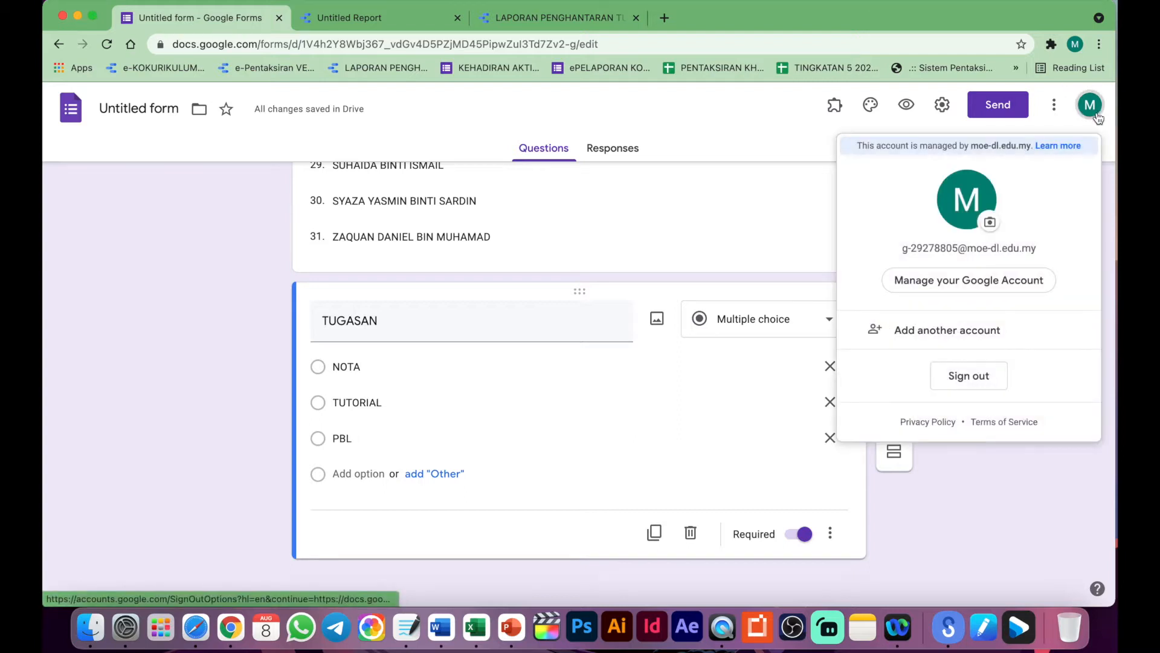
click(967, 557)
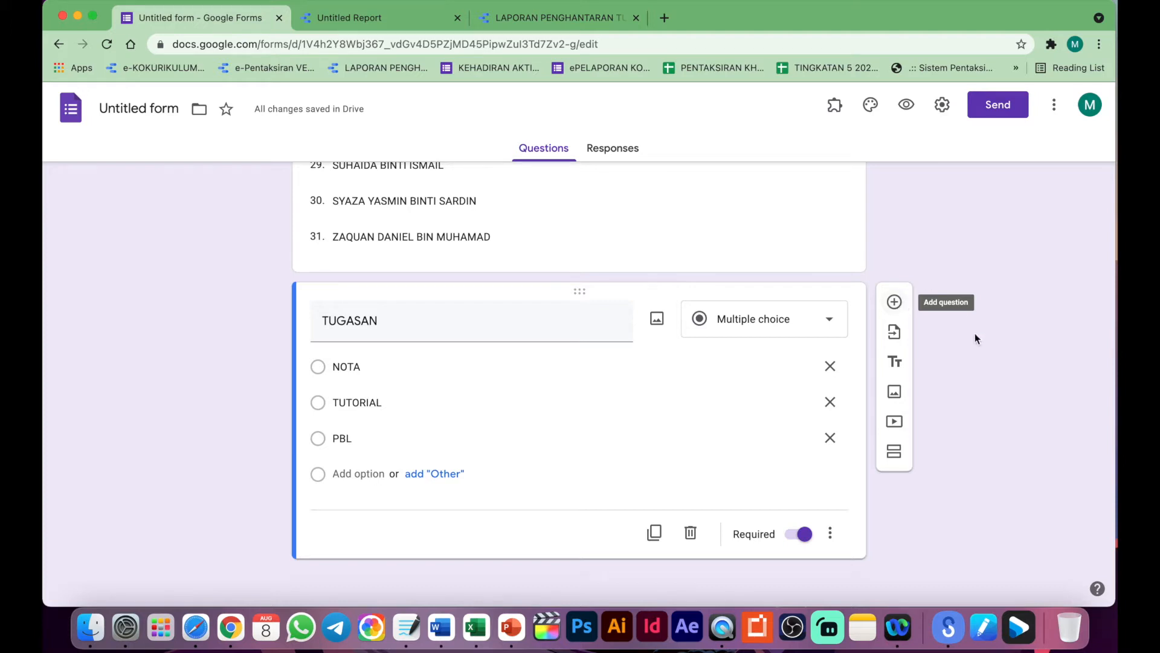
Add a question titled "GAMBAR TUGASAN" and make it a File upload question, accepting the upload notice
click(894, 302)
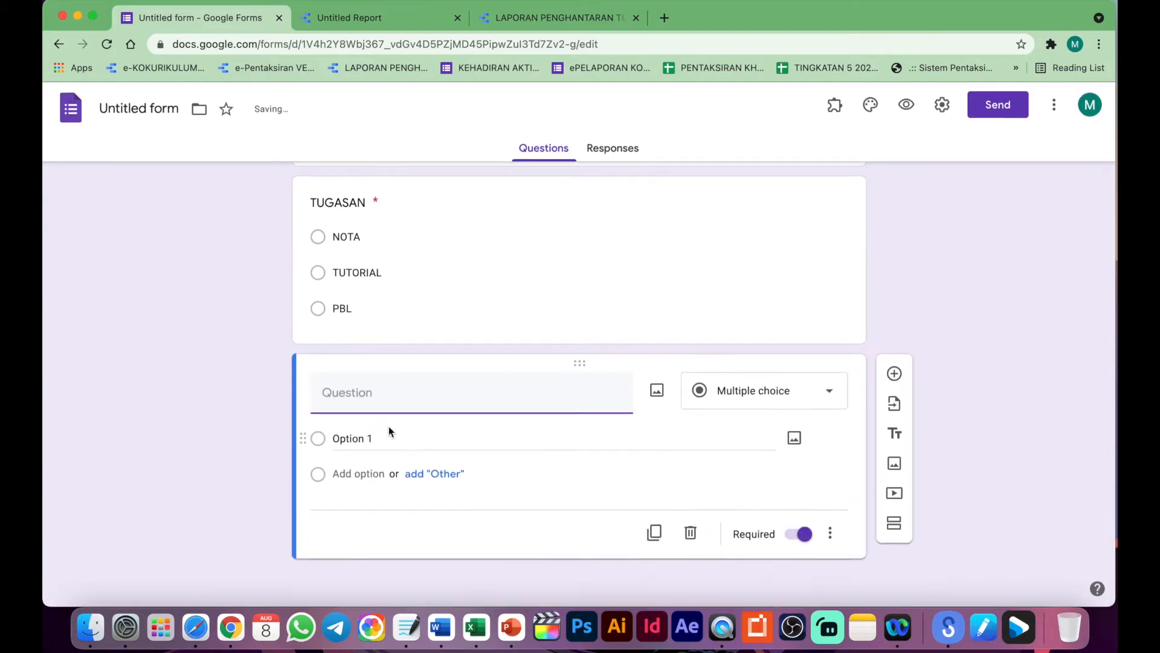
text(GAMBAR TUGASAN)
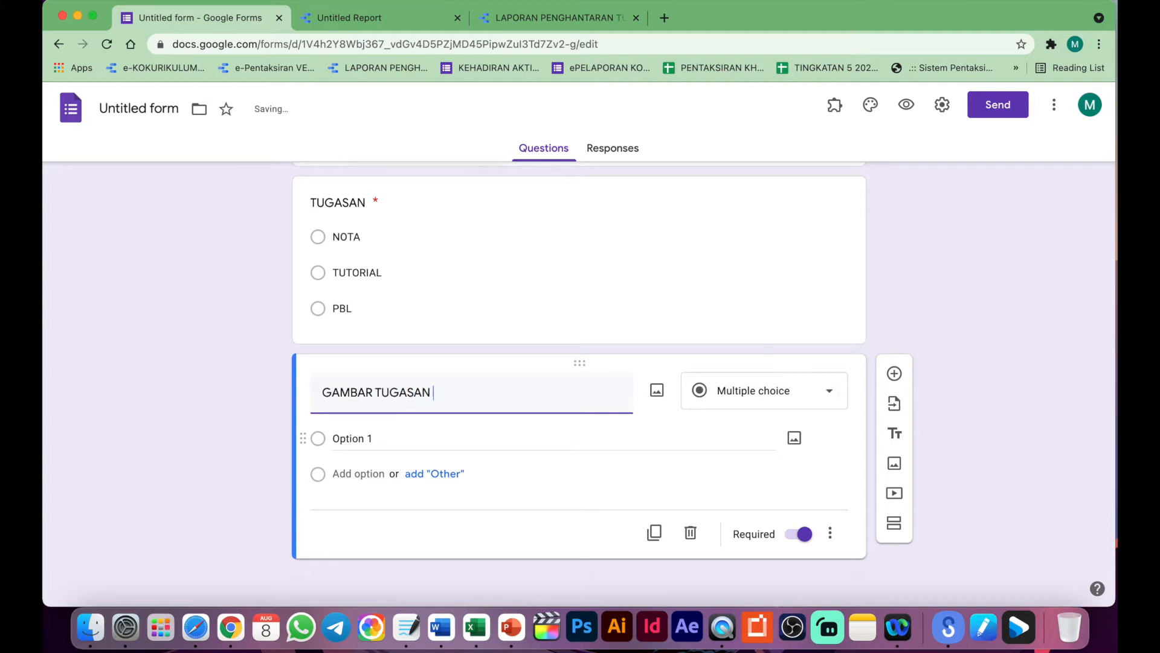
key(BackSpace)
key(BackSpace)
click(733, 394)
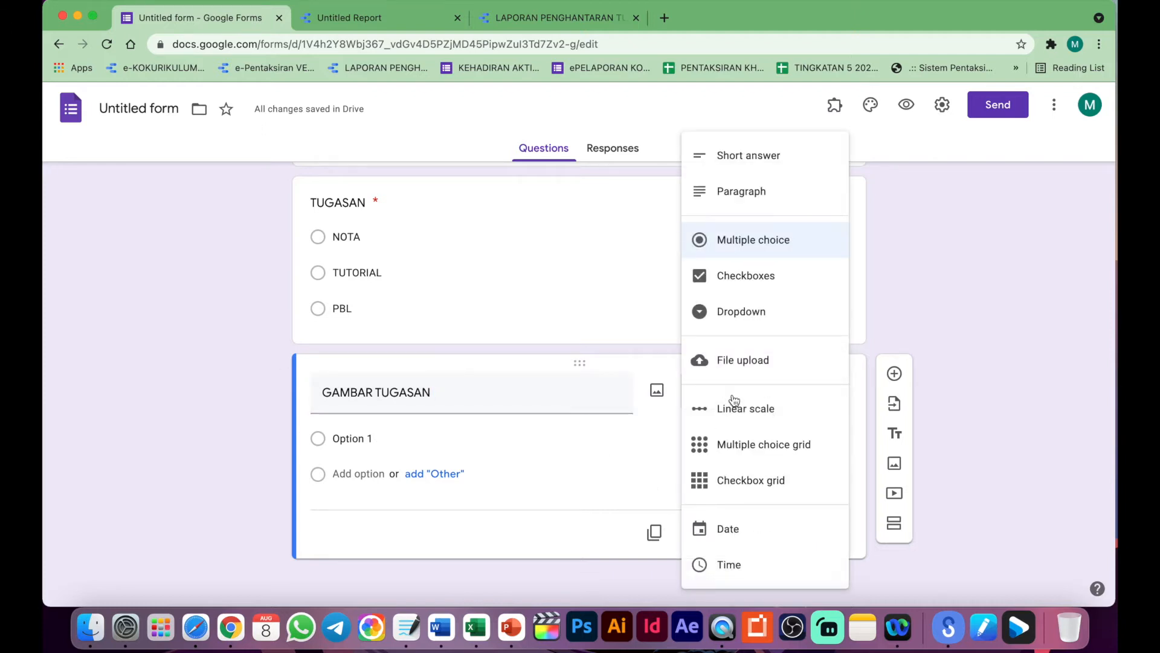
click(737, 362)
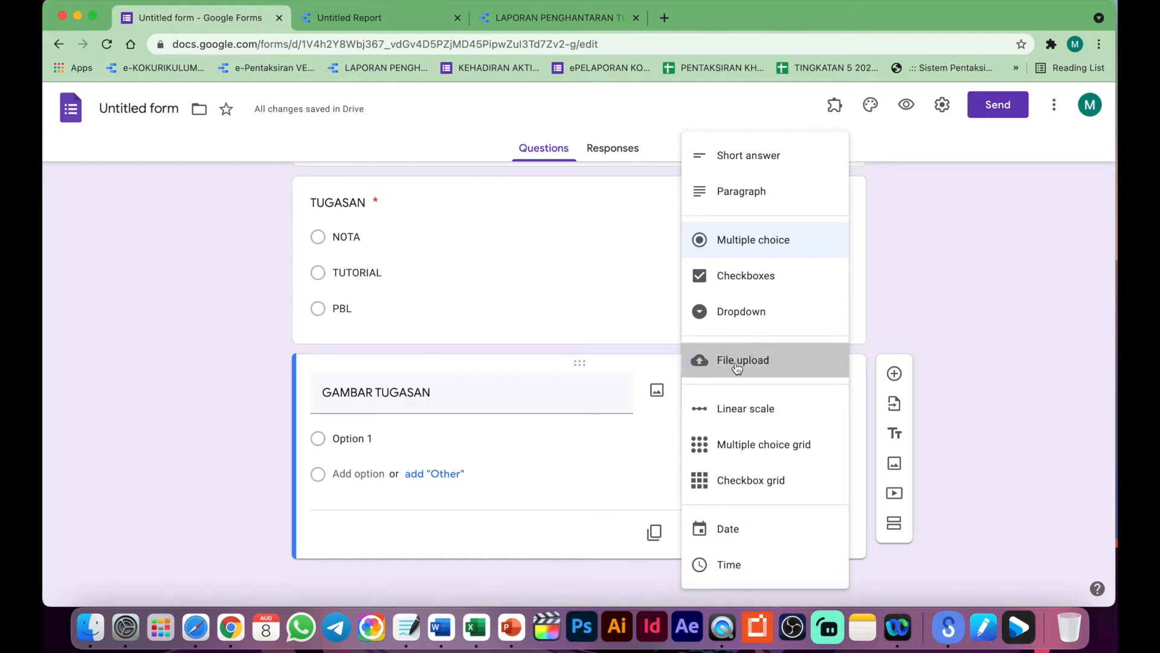
click(813, 534)
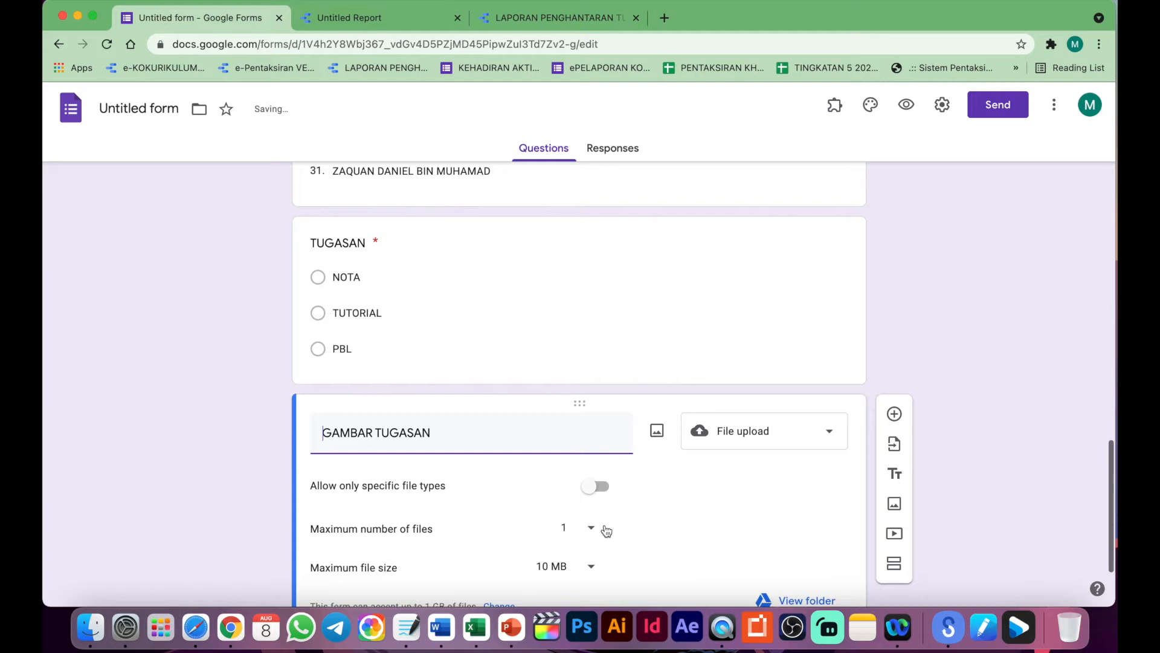
Set the GAMBAR TUGASAN upload limits to a maximum of 10 files and a maximum file size of 1 GB
click(590, 532)
click(577, 565)
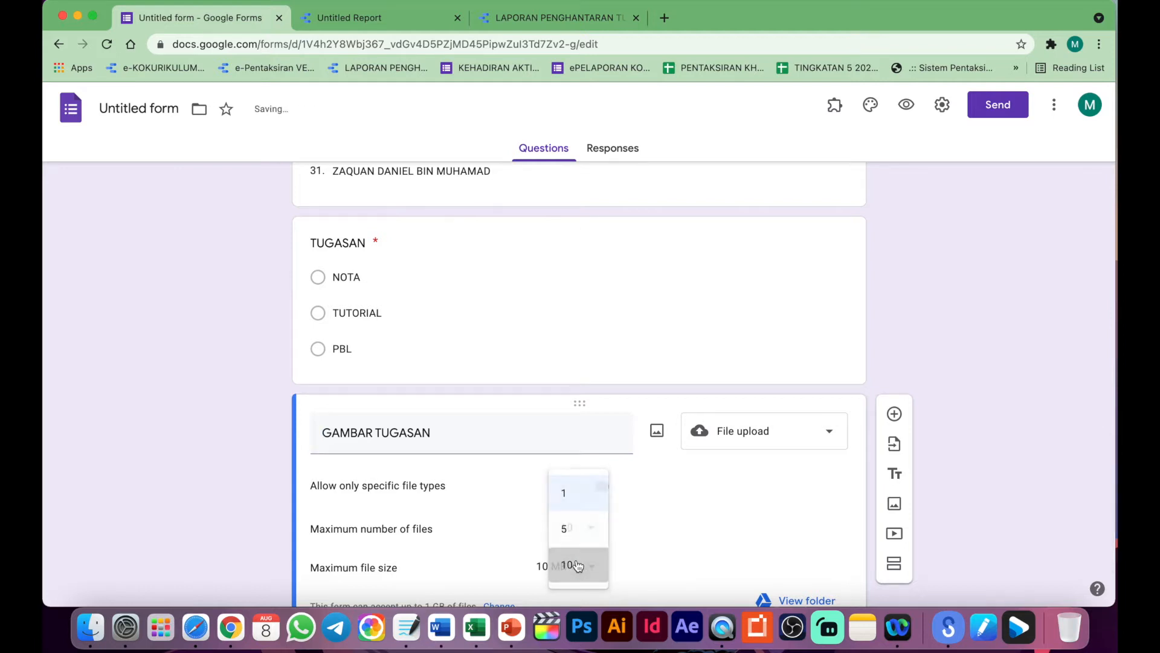
scroll(604, 492, down, 3)
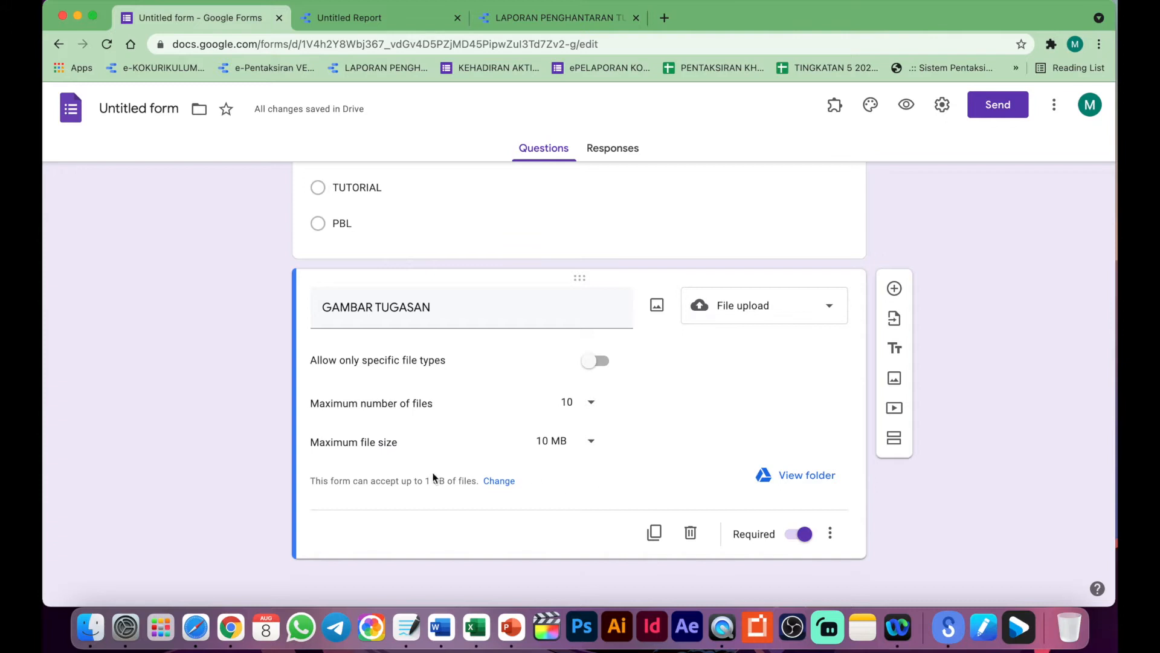
click(591, 441)
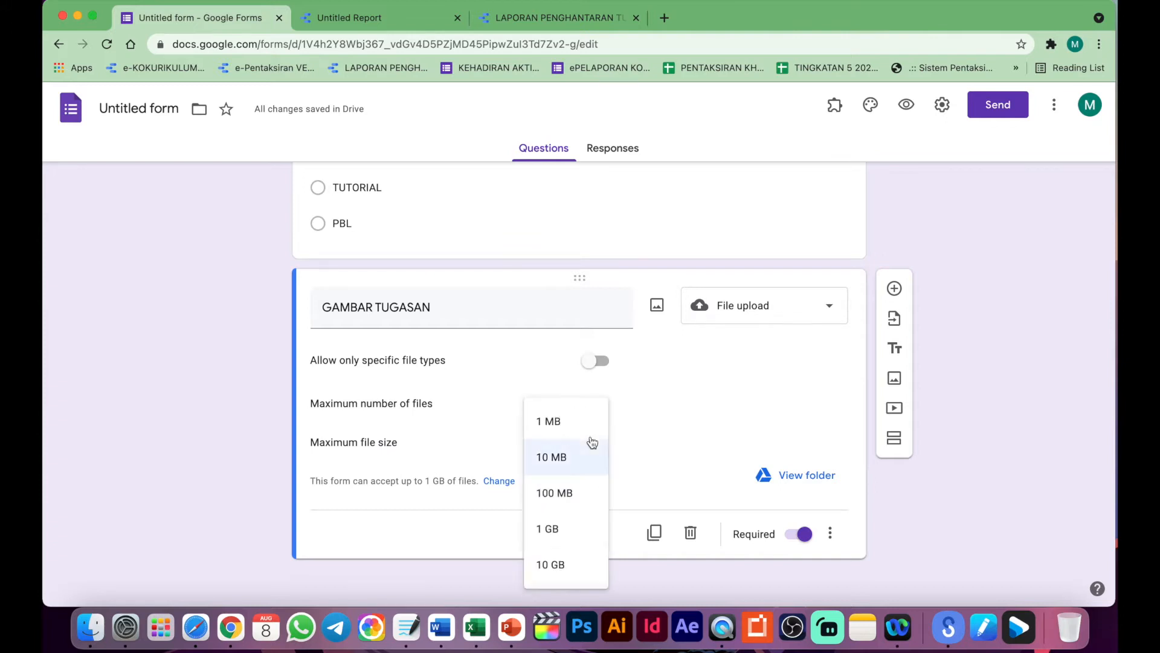
click(565, 529)
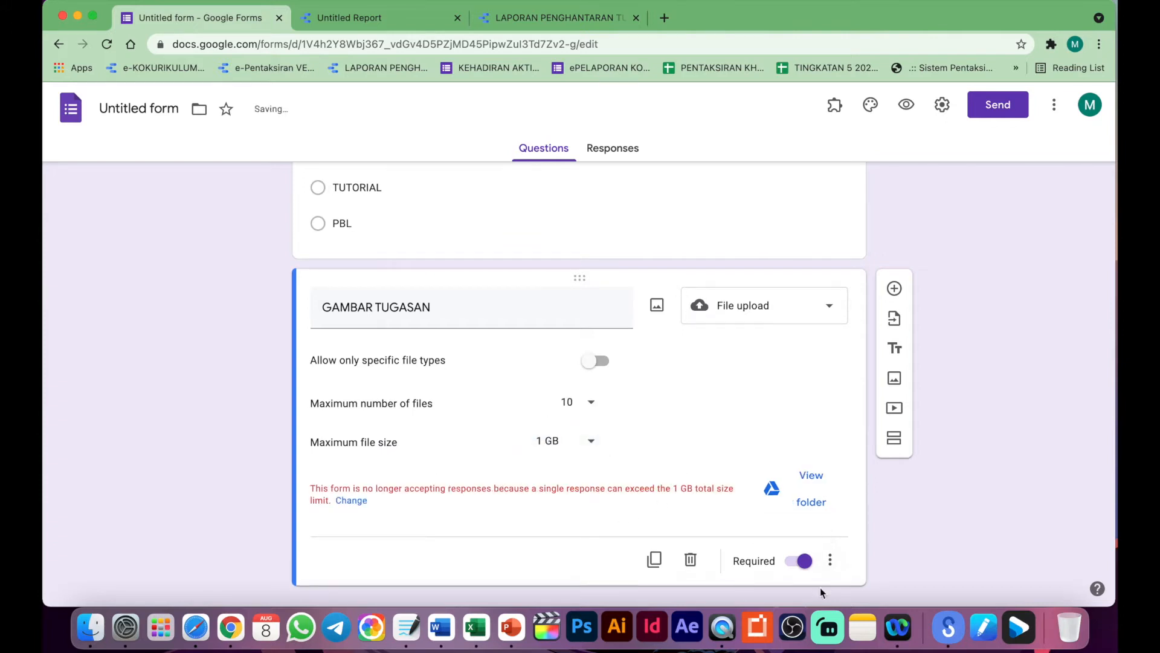
Review the form's questions from the title and TARIKH through to GAMBAR TUGASAN
scroll(778, 254, up, 20)
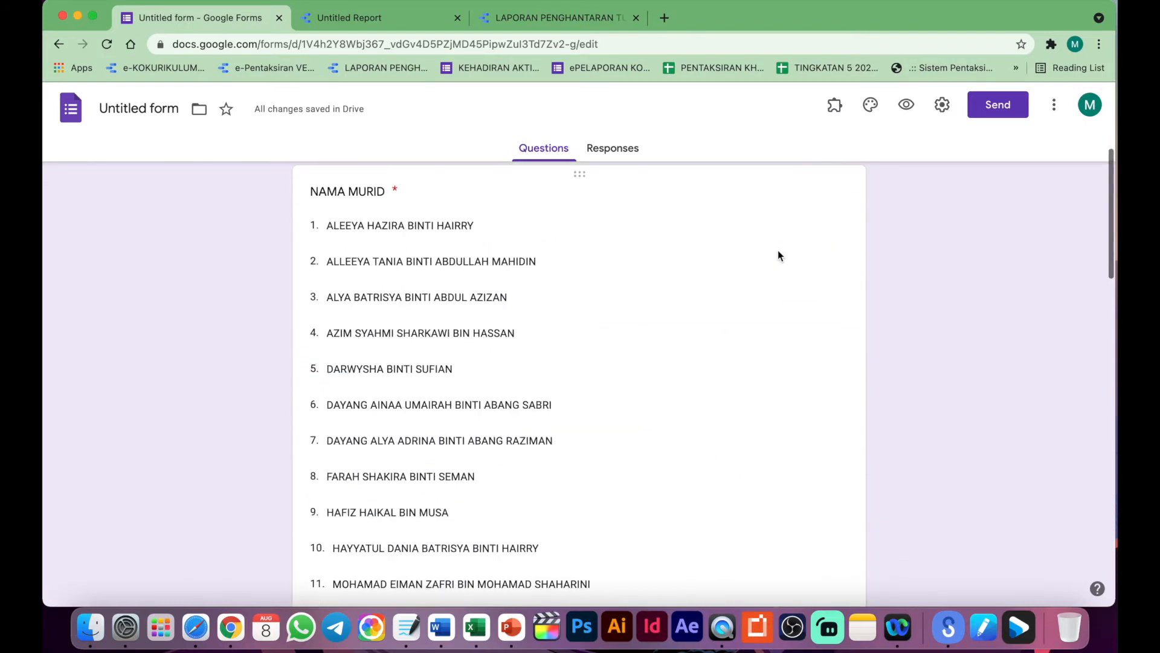
scroll(778, 255, down, 20)
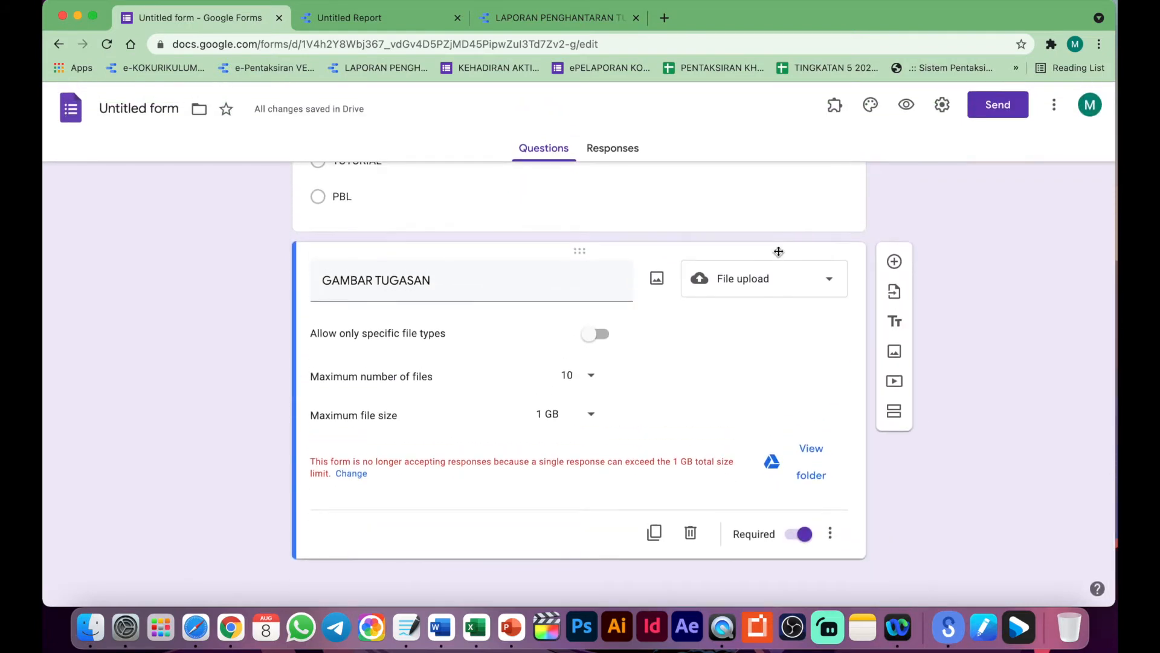
scroll(778, 251, up, 20)
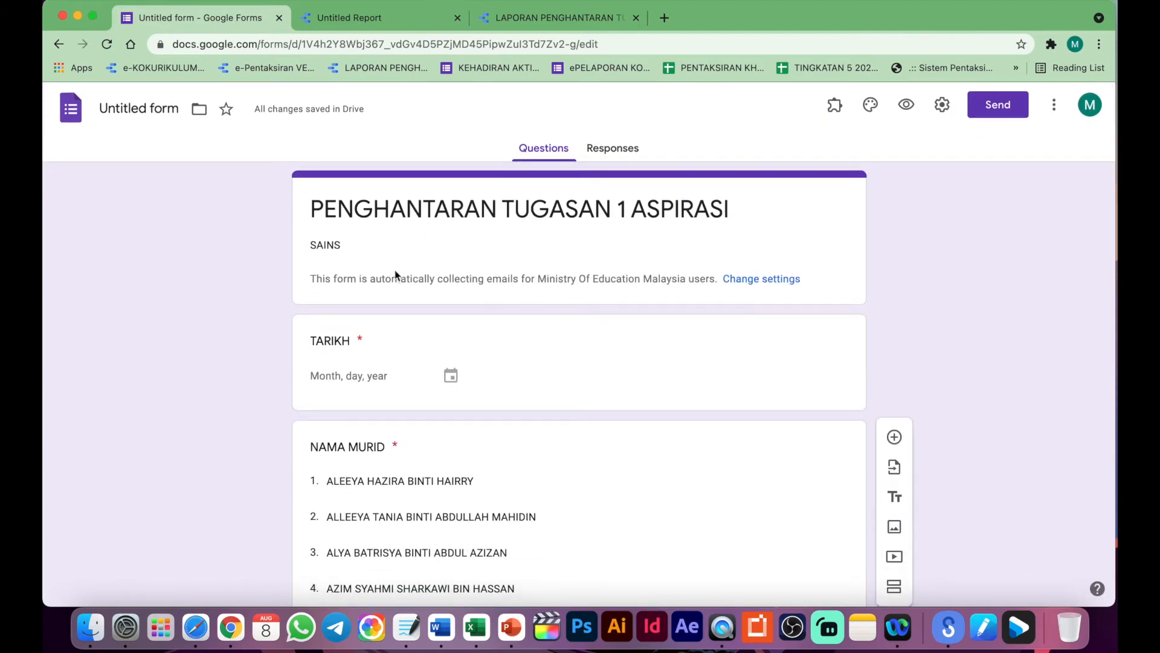
scroll(375, 383, down, 8)
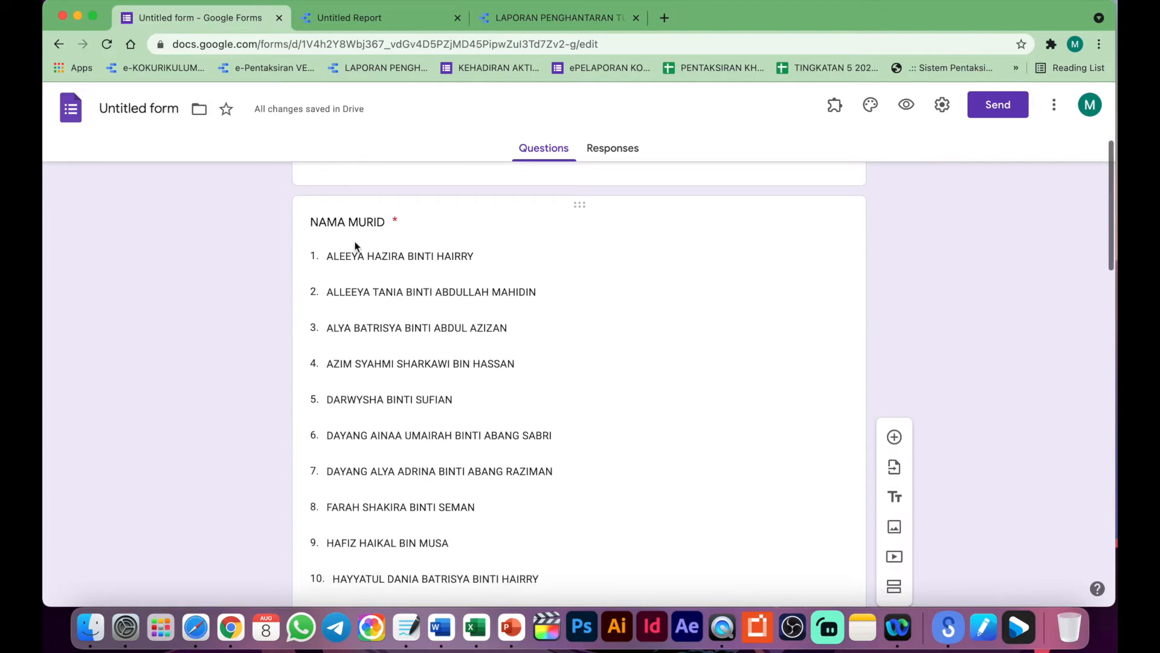
Preview the form and return to its editor through the file upload settings fix, continuing past the upload limit notice
scroll(354, 242, down, 15)
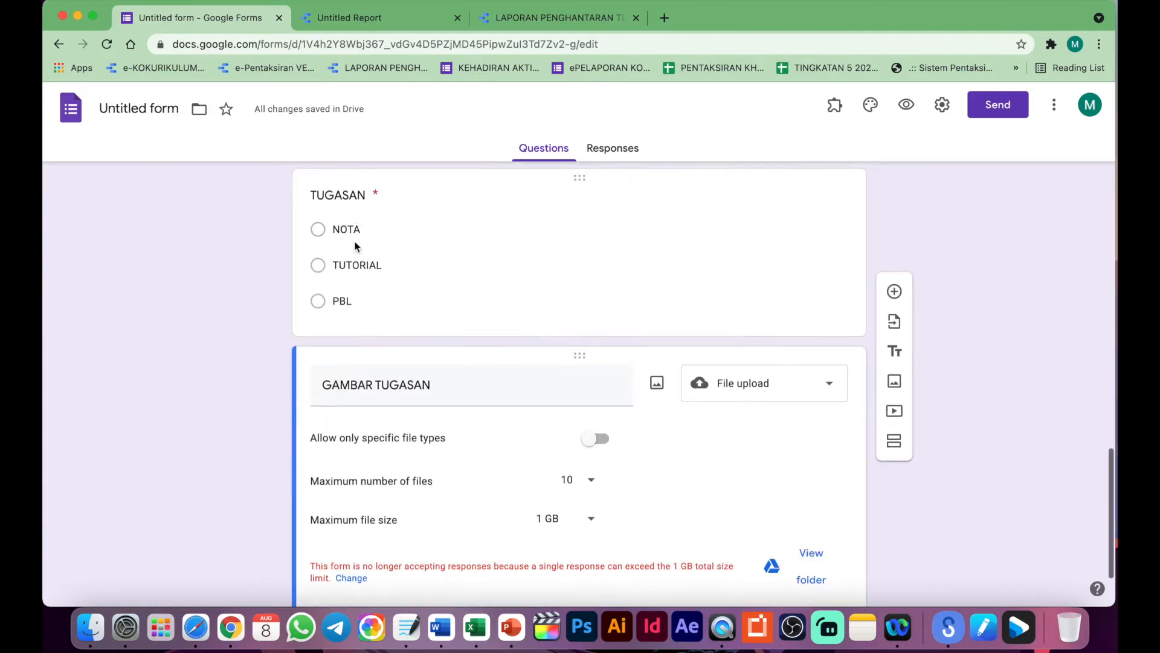
scroll(354, 241, up, 20)
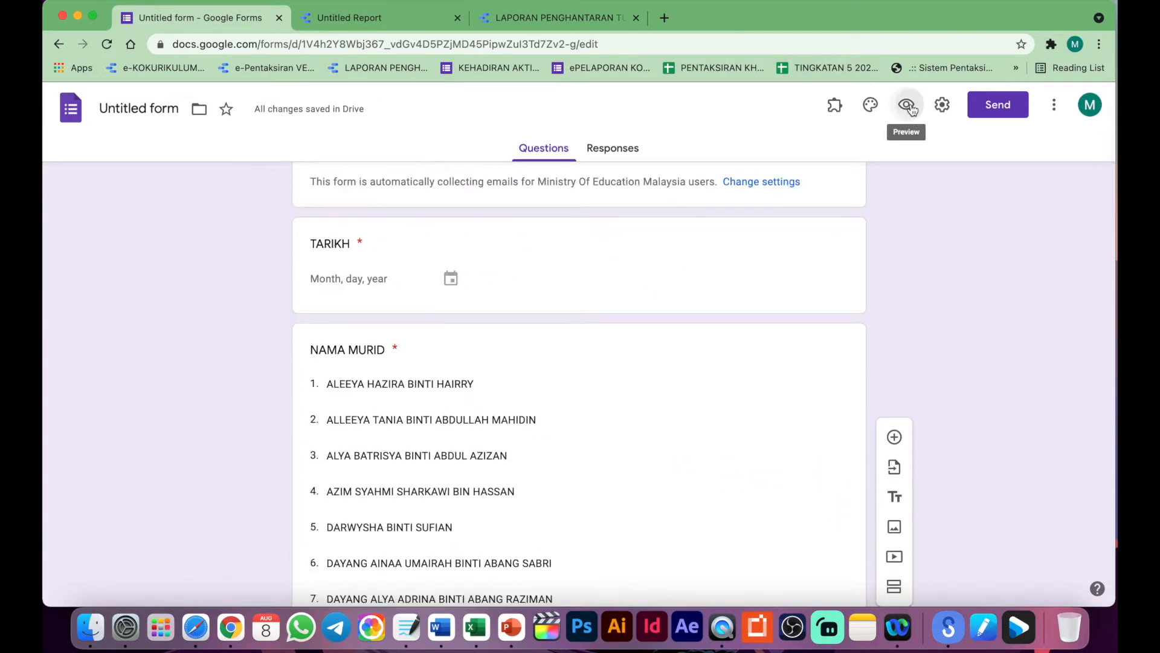
click(906, 96)
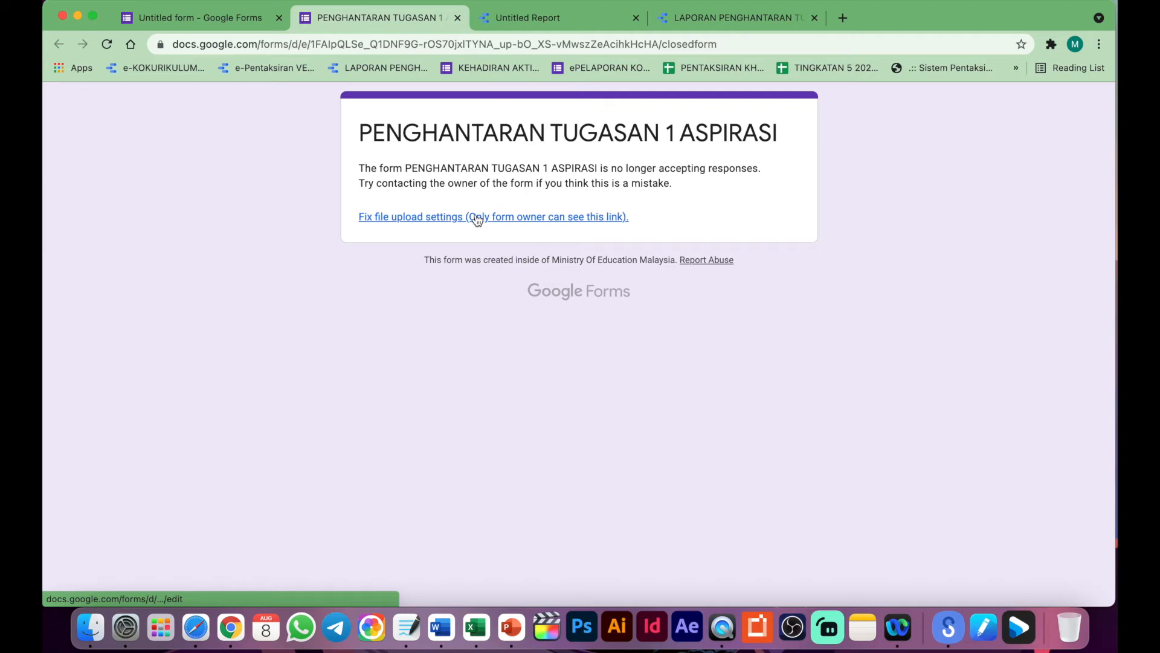
click(440, 217)
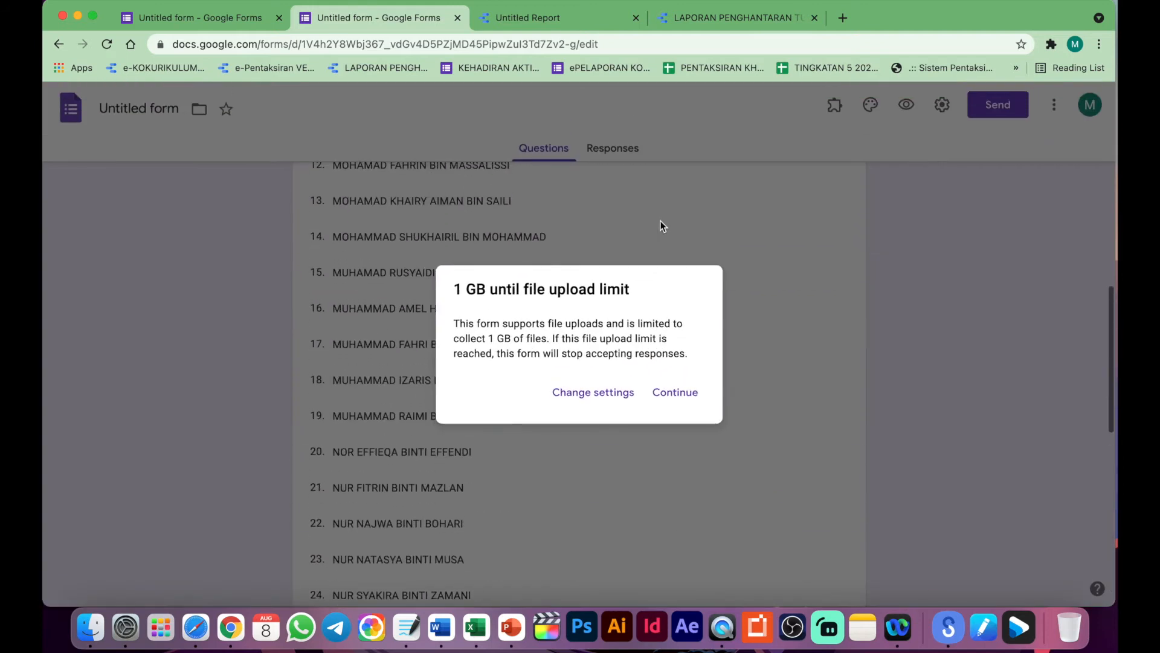
click(671, 391)
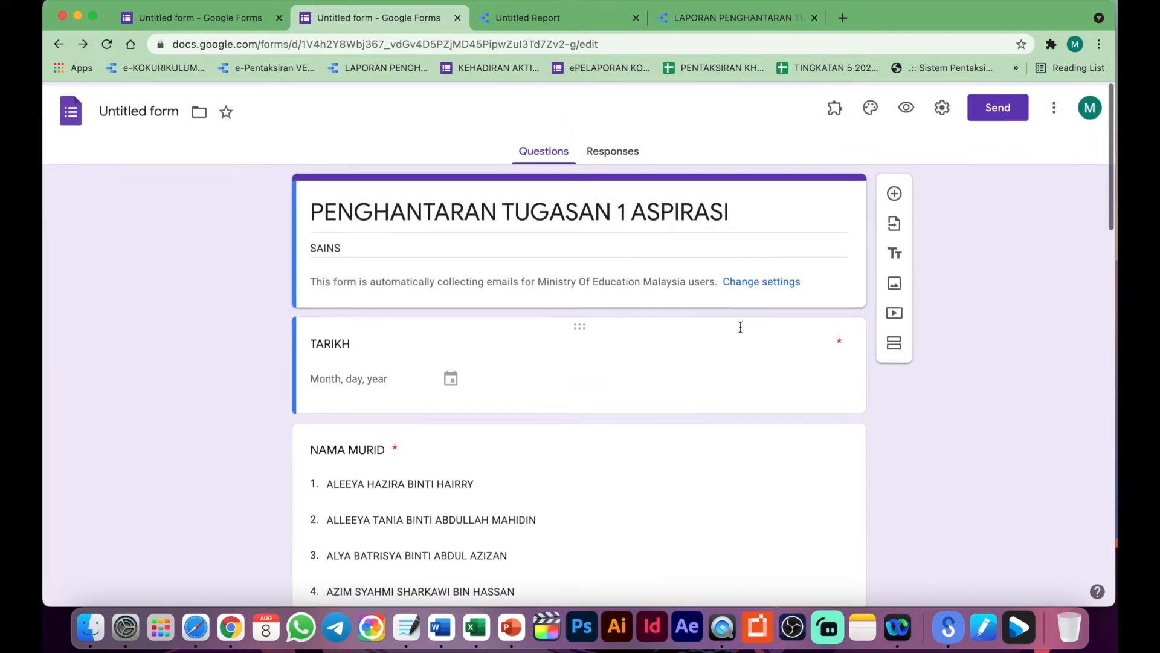
Turn off email collection and the restriction to Ministry Of Education Malaysia users, and save the form settings
click(758, 283)
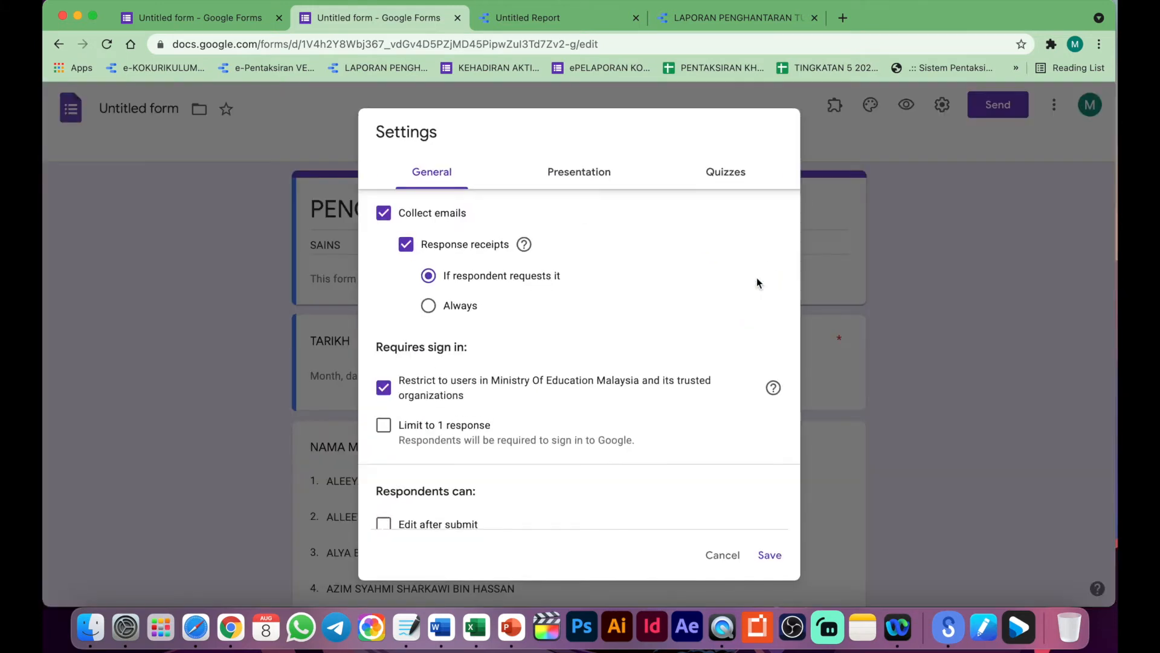
click(384, 214)
click(384, 331)
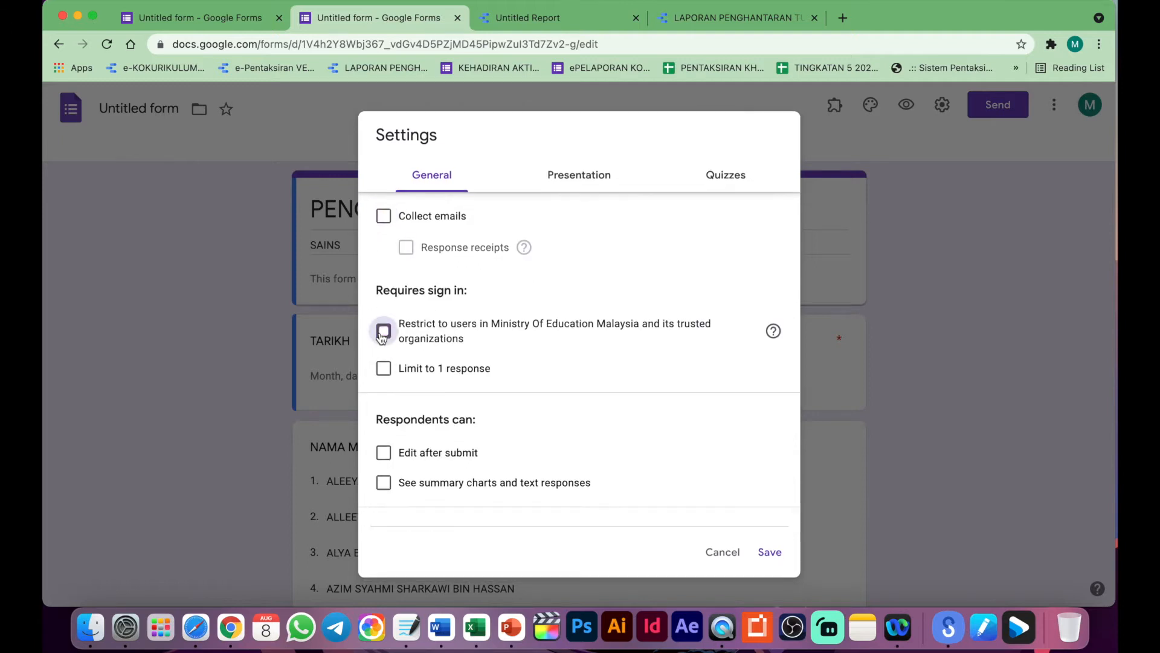
click(769, 551)
Preview the form again and use its upload settings fix to set the maximum size of all files uploaded to 10 GB
click(907, 105)
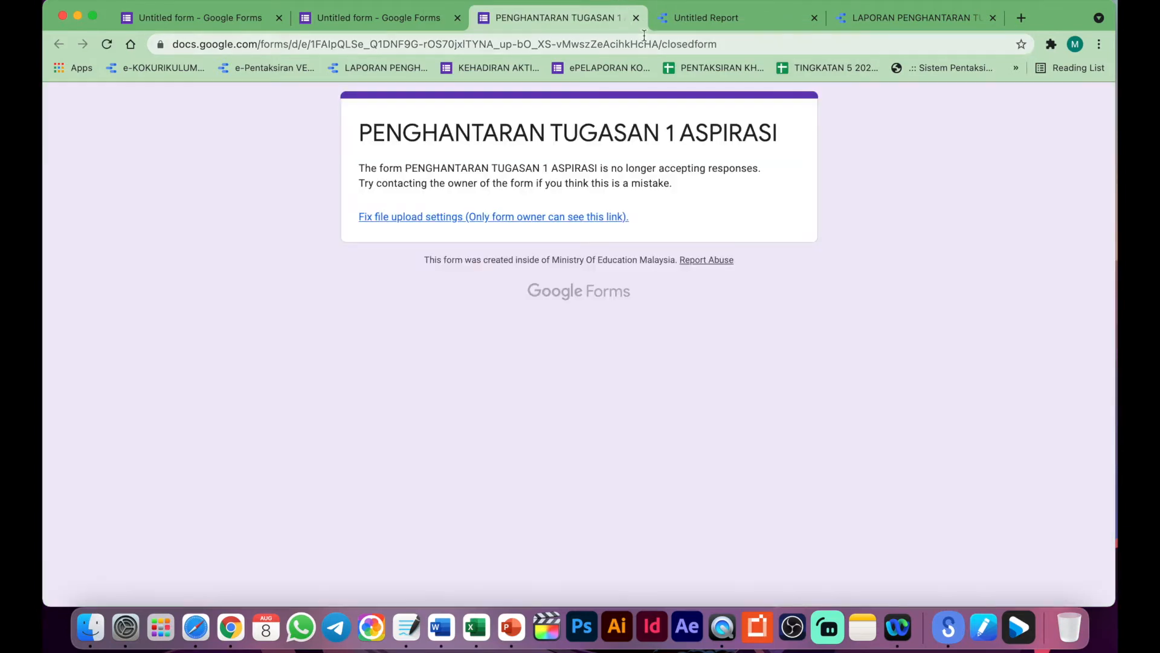
click(506, 218)
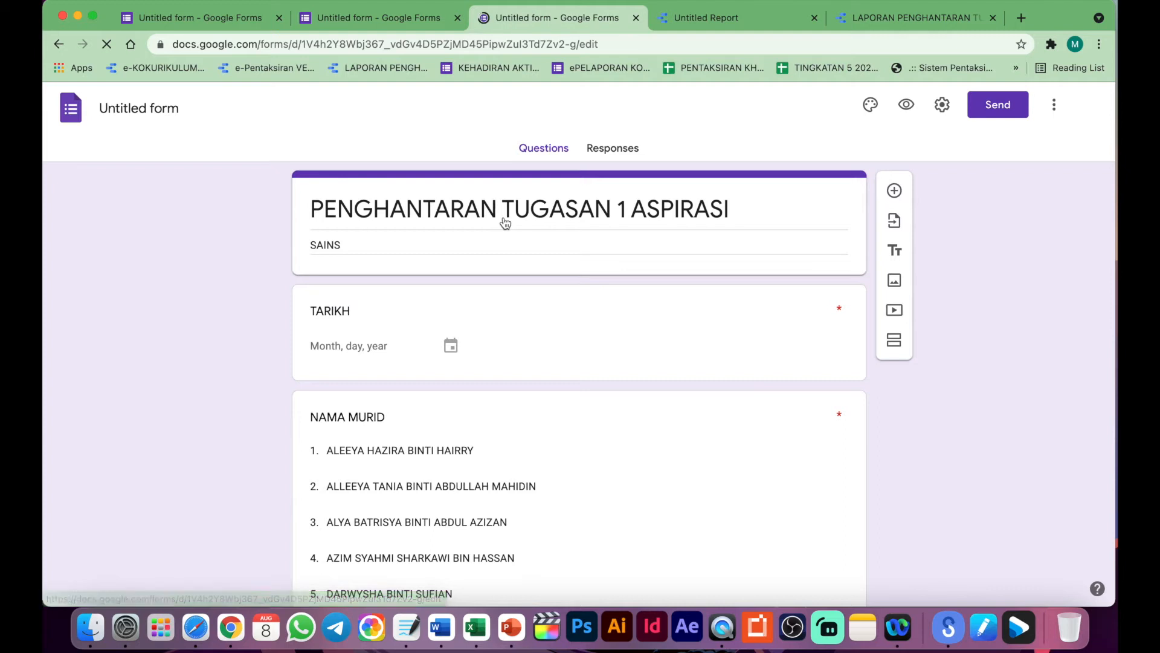
right_click(536, 277)
click(593, 651)
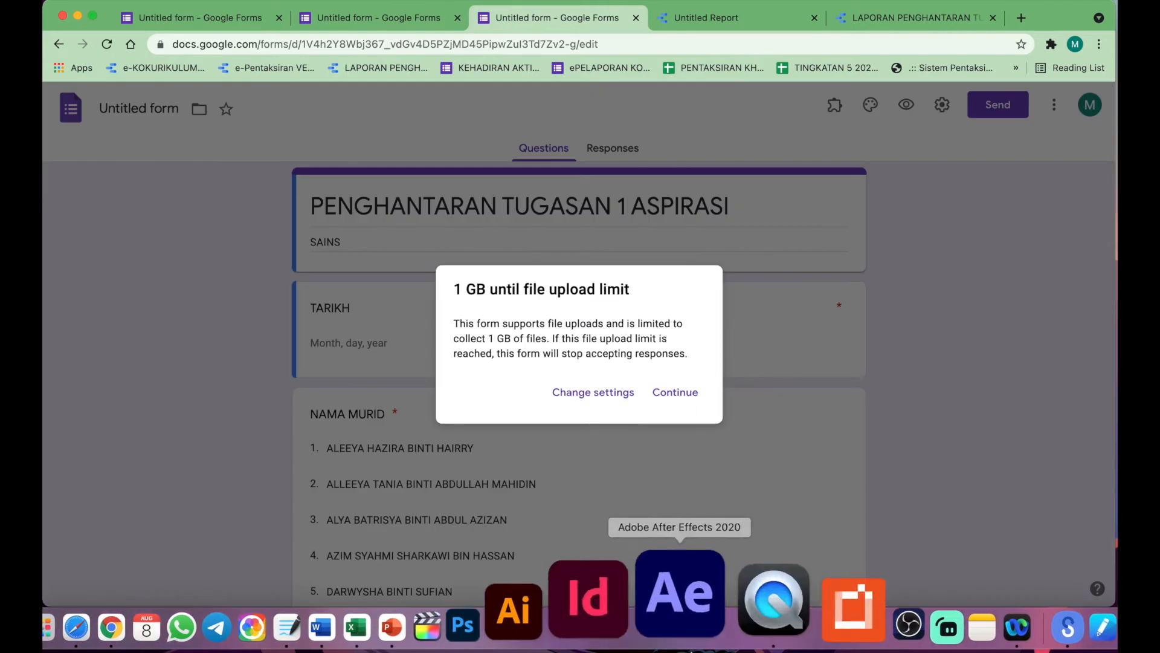
click(586, 391)
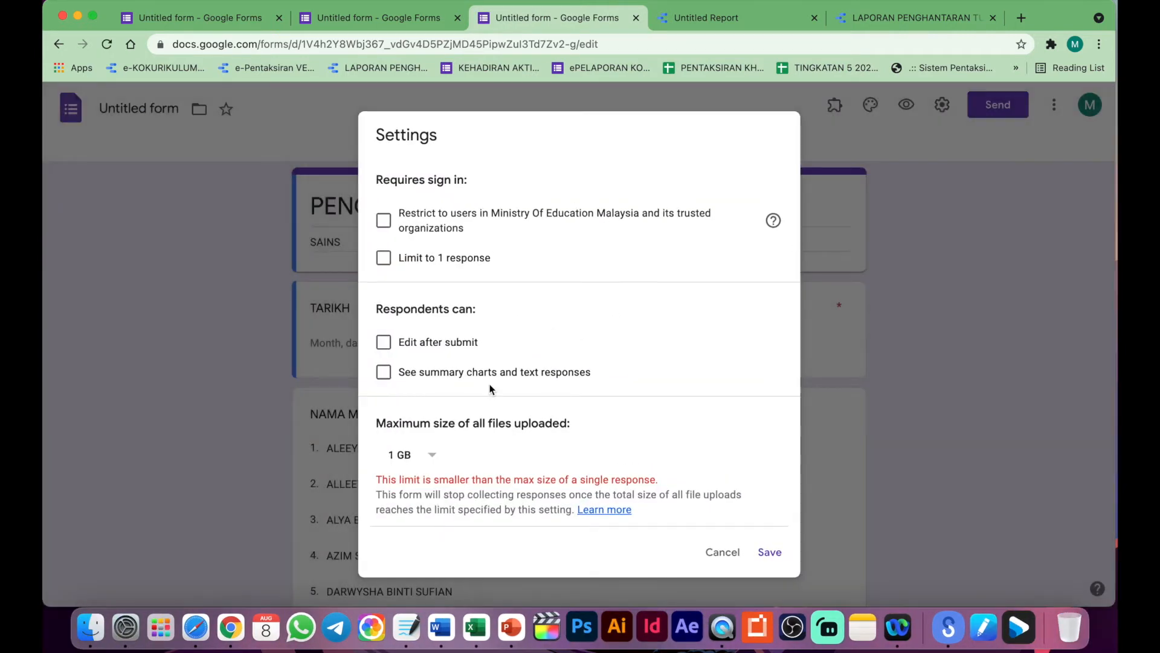
click(435, 455)
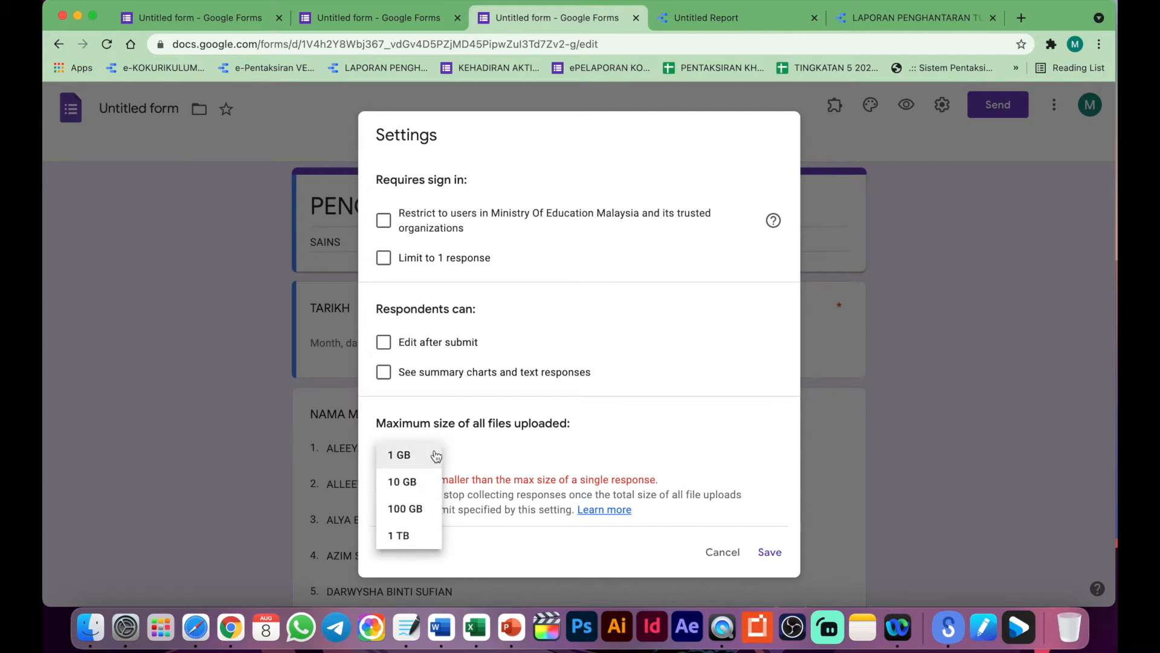
click(404, 480)
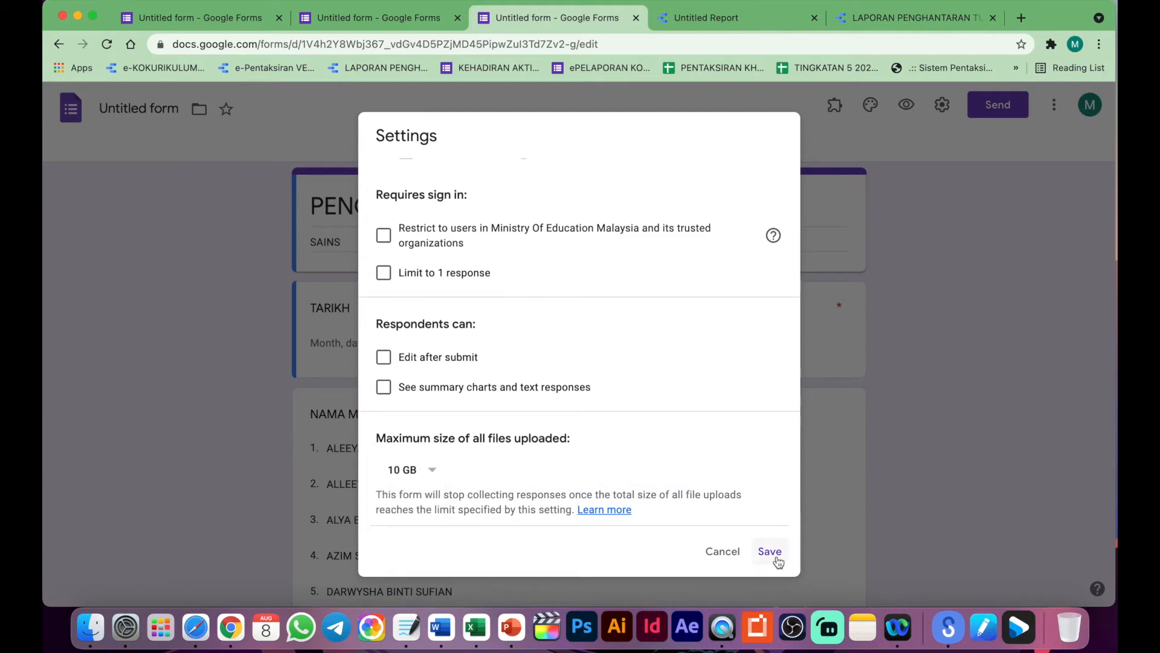
click(777, 555)
Allow respondents to edit after submit and to see summary charts and text responses, and save the settings
click(383, 357)
click(384, 387)
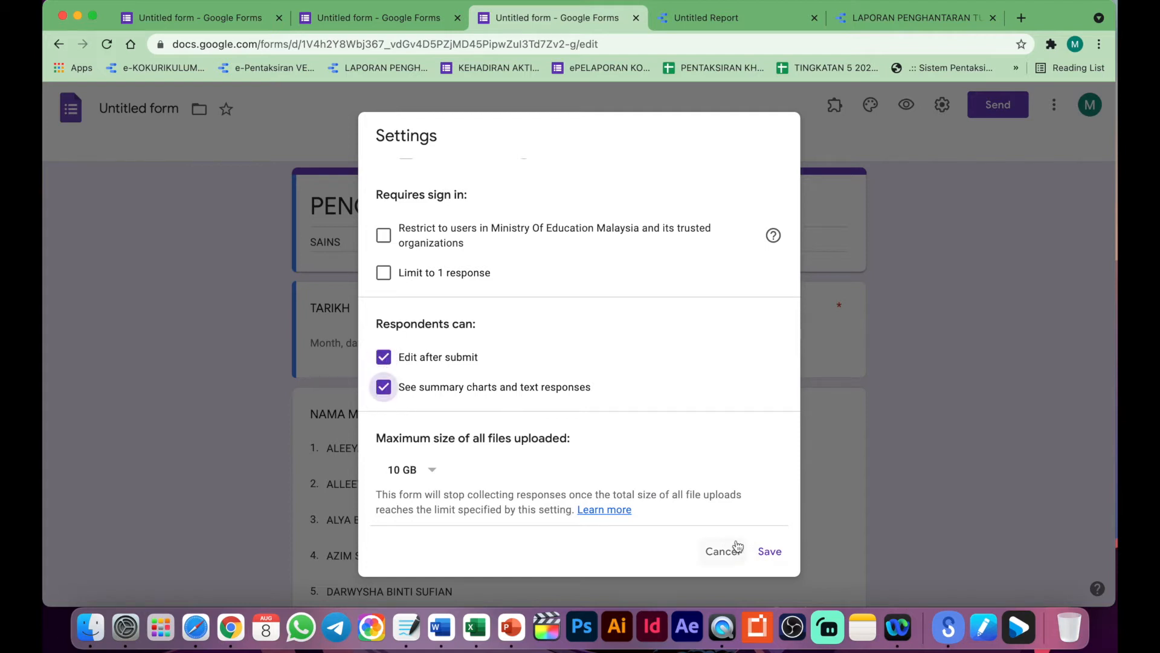
click(771, 551)
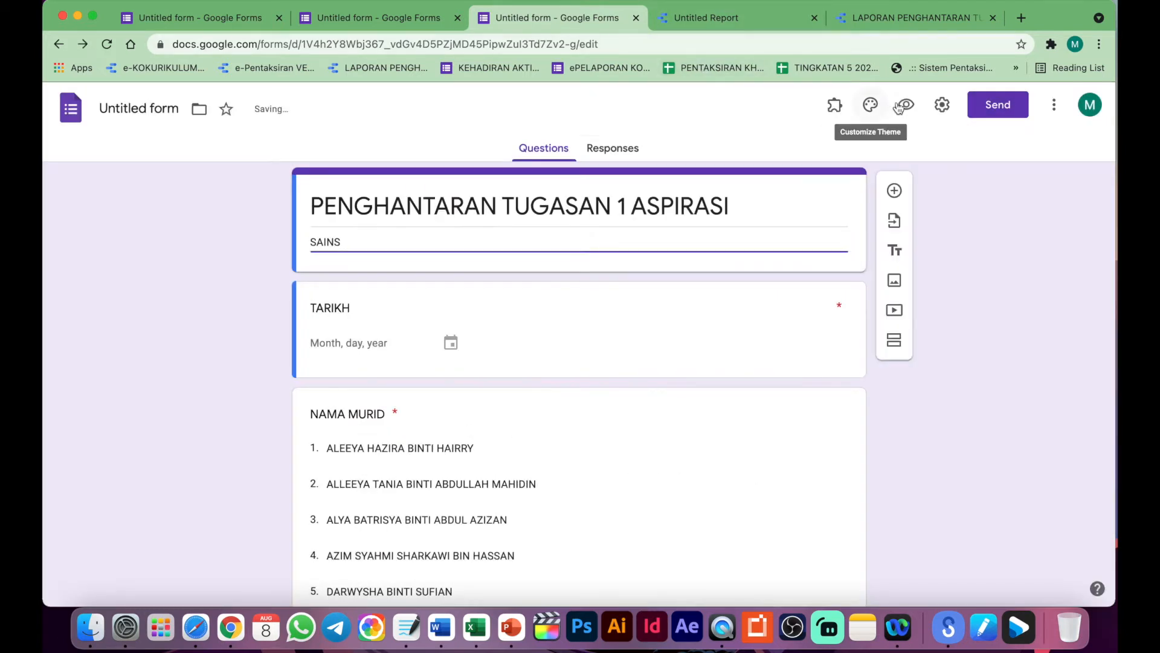
Preview the form, close the Untitled Report tab, and fill in a test response with 08/08/2021, a student's name and NOTA
click(902, 106)
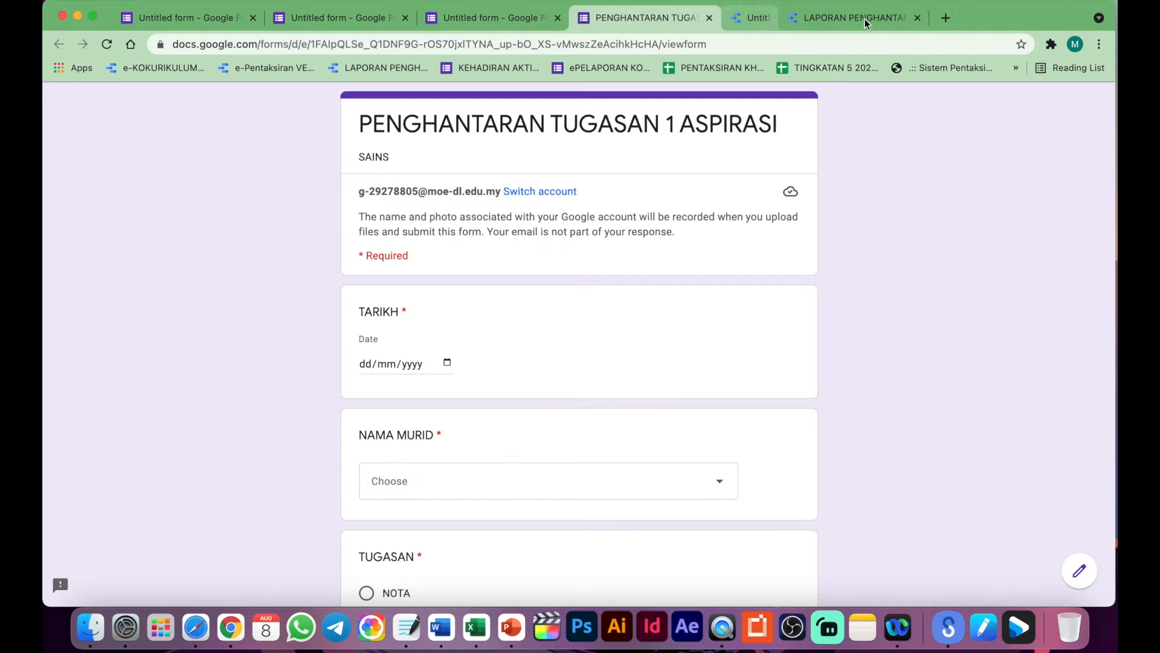
click(860, 18)
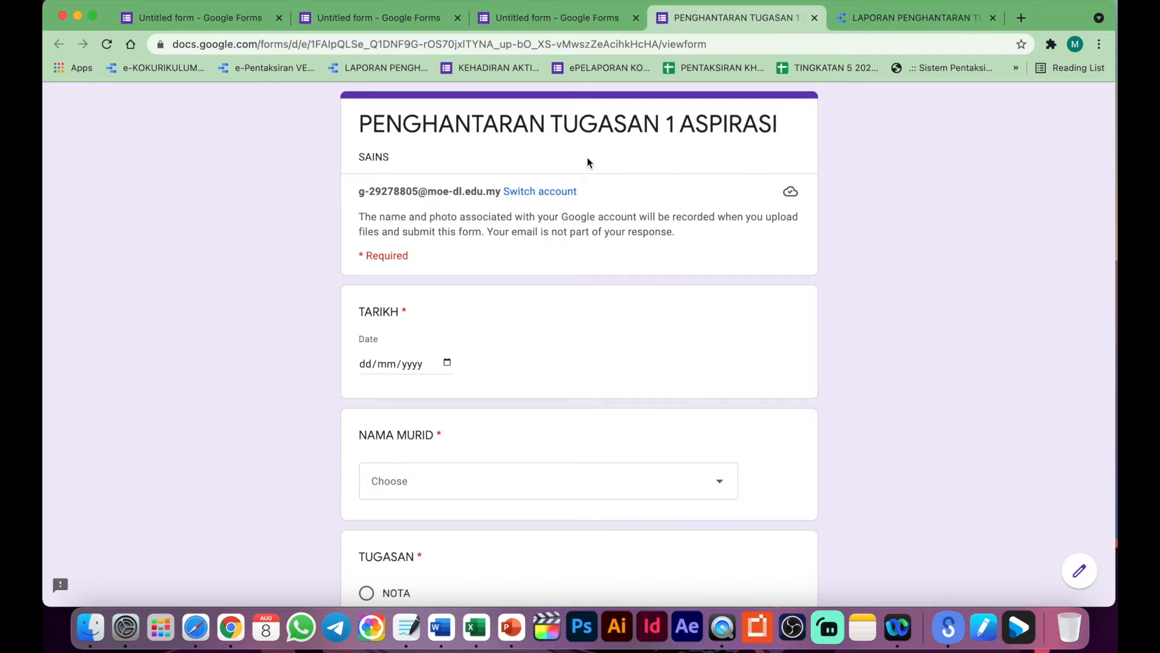
click(372, 362)
text(08/)
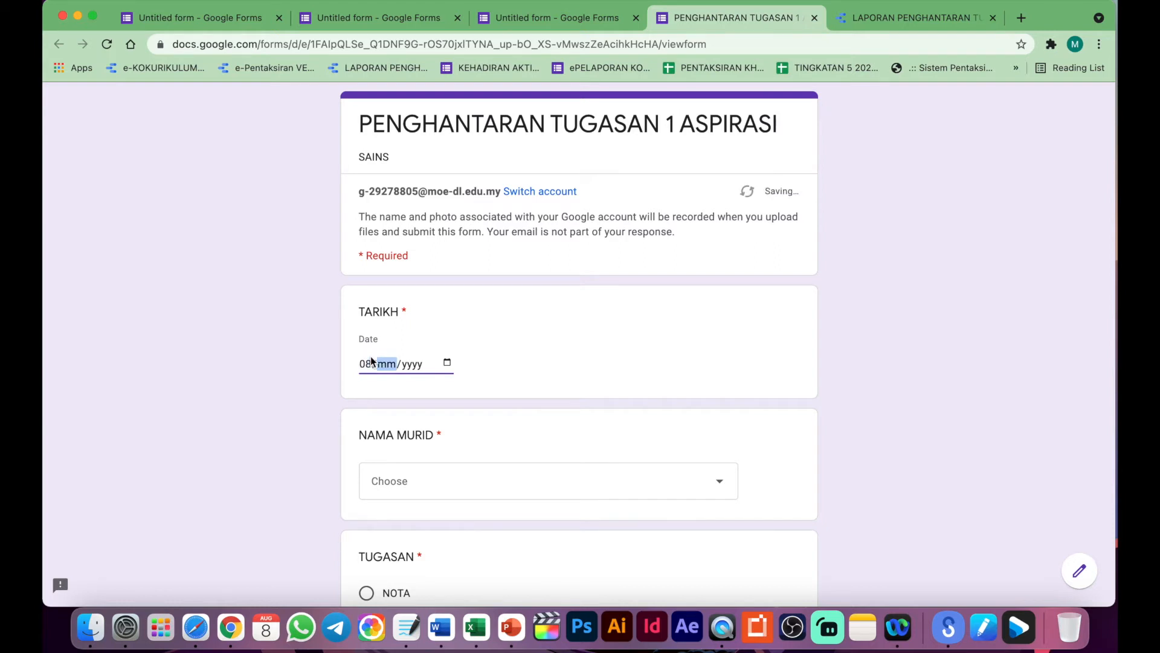
text(08/0020)
click(477, 495)
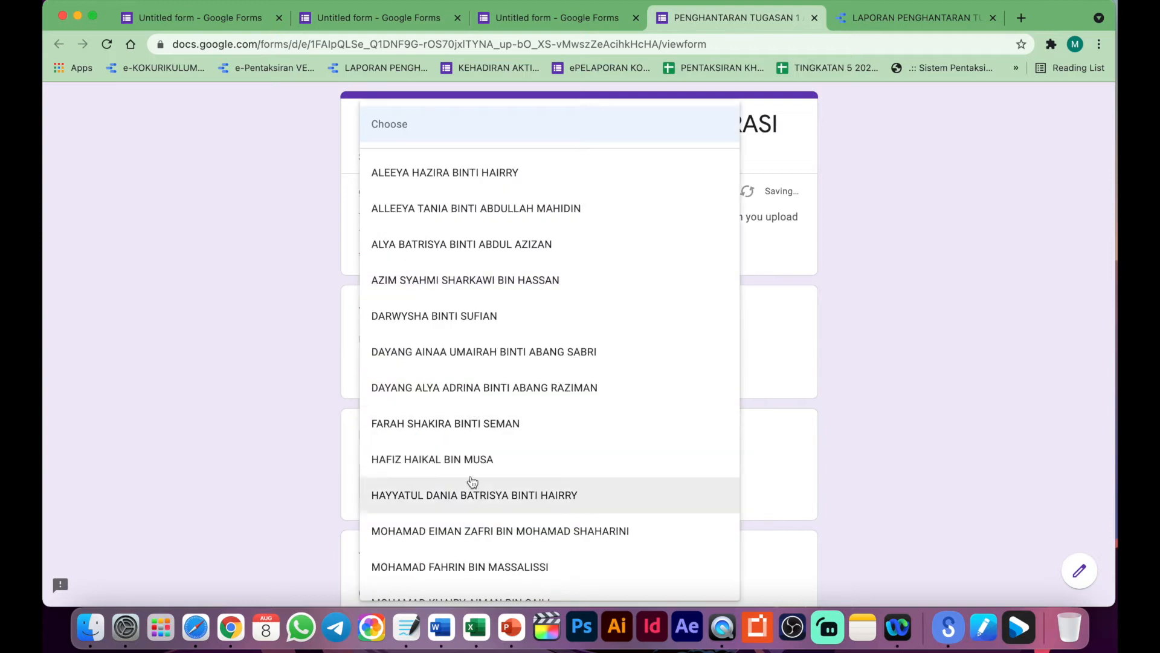
click(465, 436)
scroll(462, 450, down, 5)
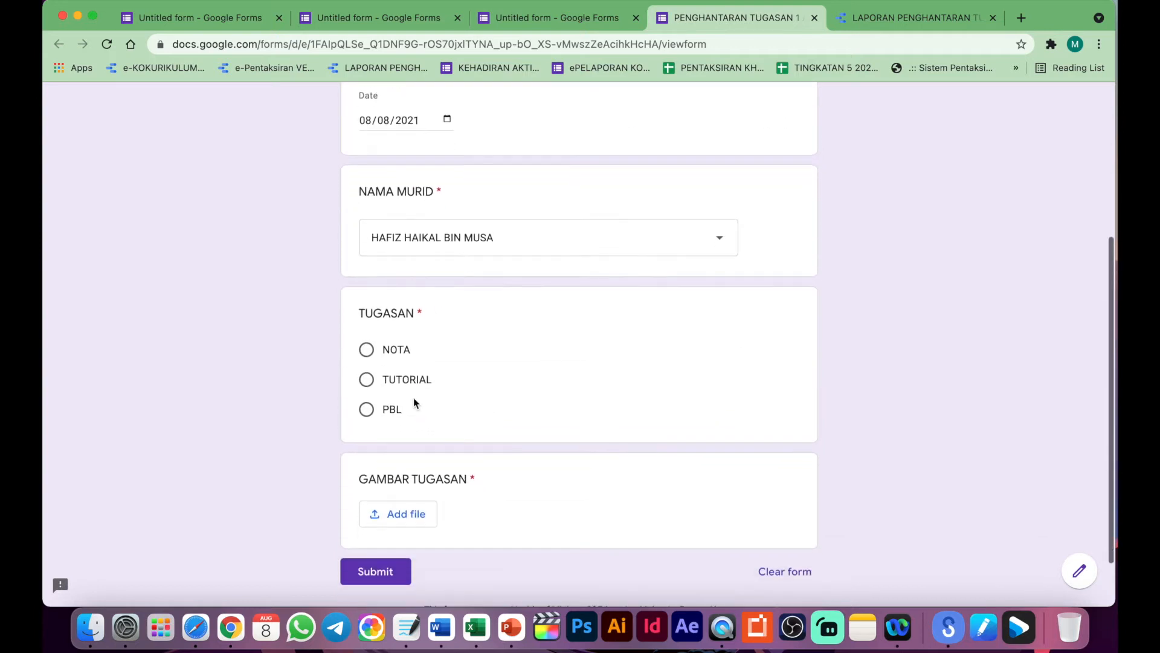
click(366, 349)
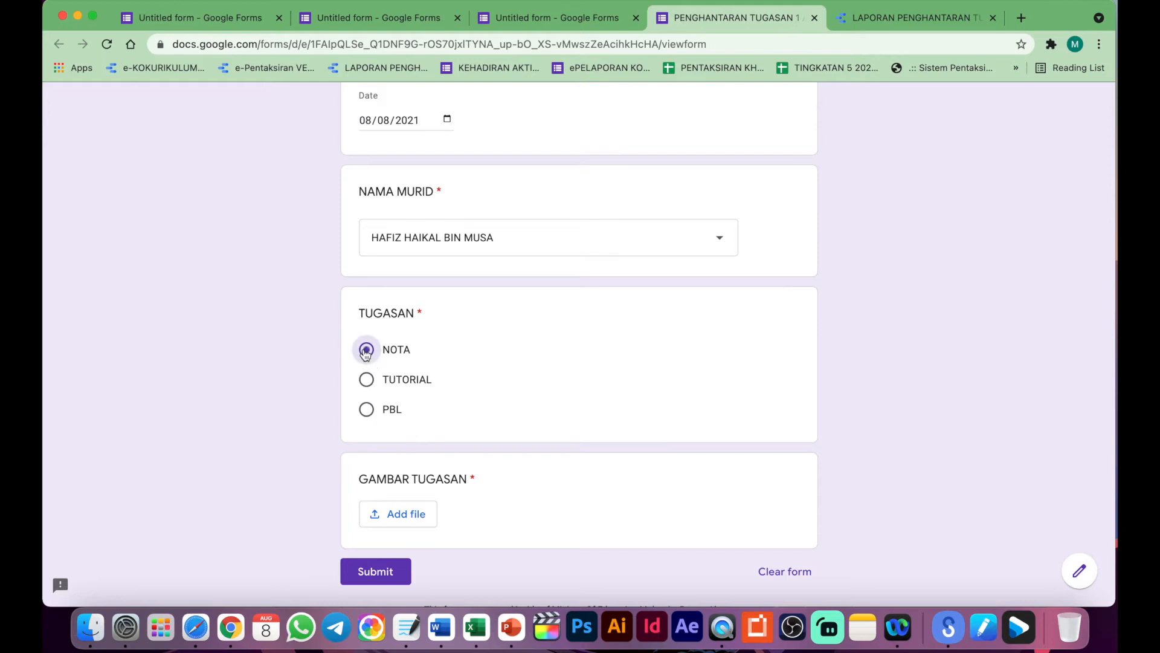
Upload "kalendar 2021 cuti sekolah.jpeg" from the Desktop as the GAMBAR TUGASAN answer
click(404, 523)
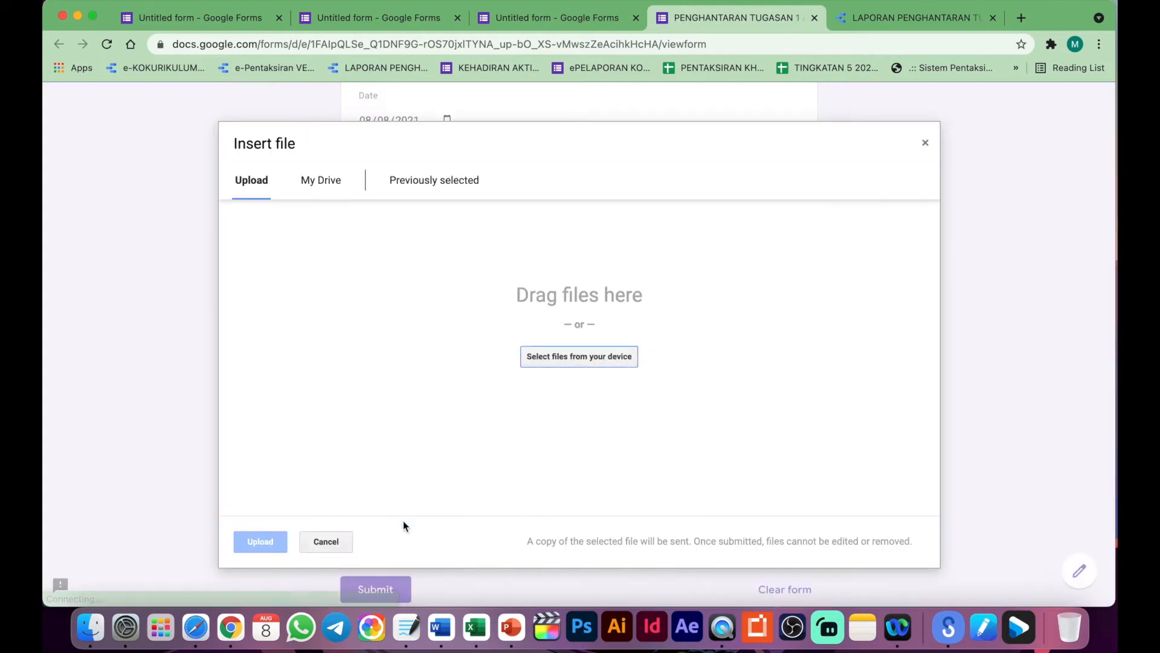
click(594, 359)
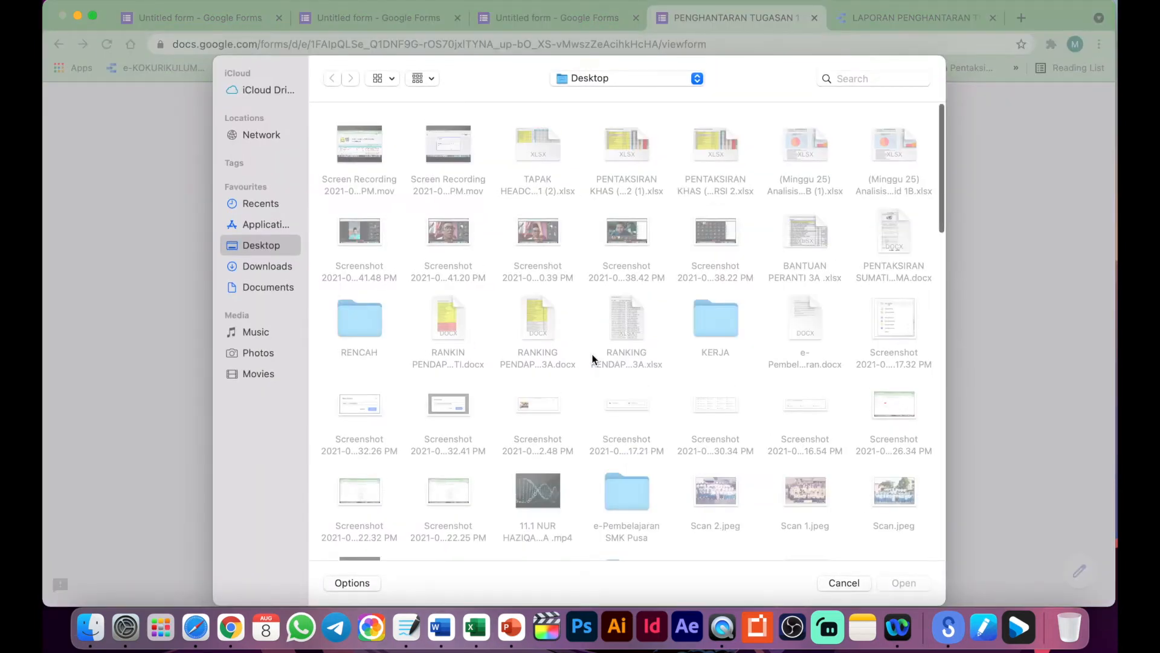
scroll(759, 284, down, 5)
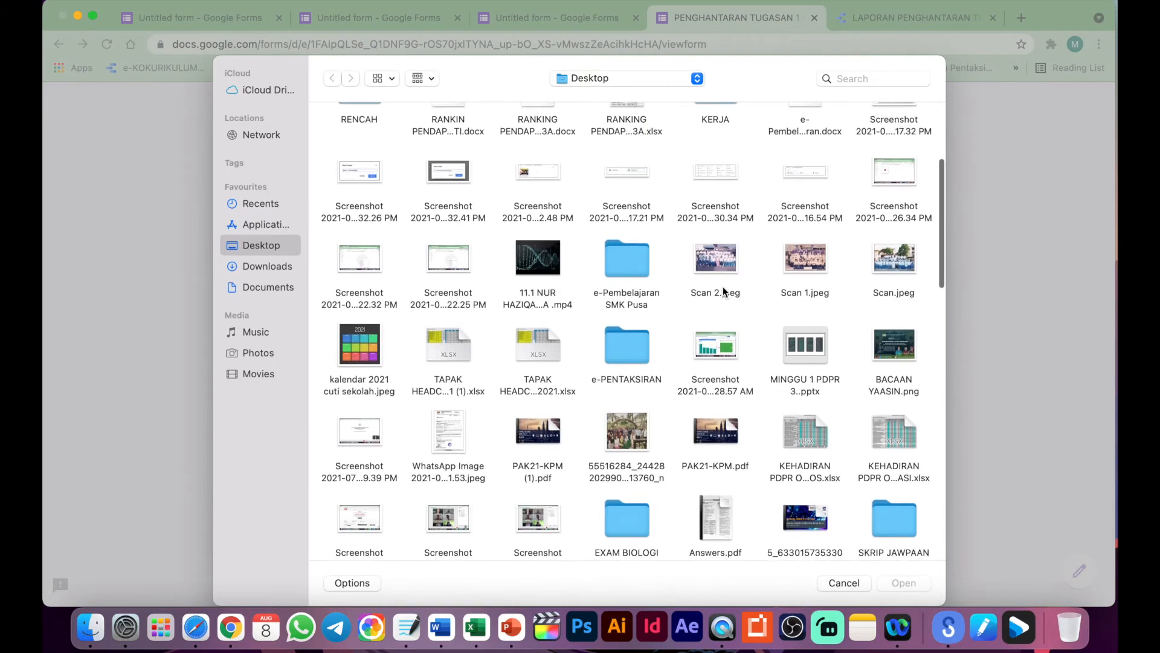
double_click(363, 349)
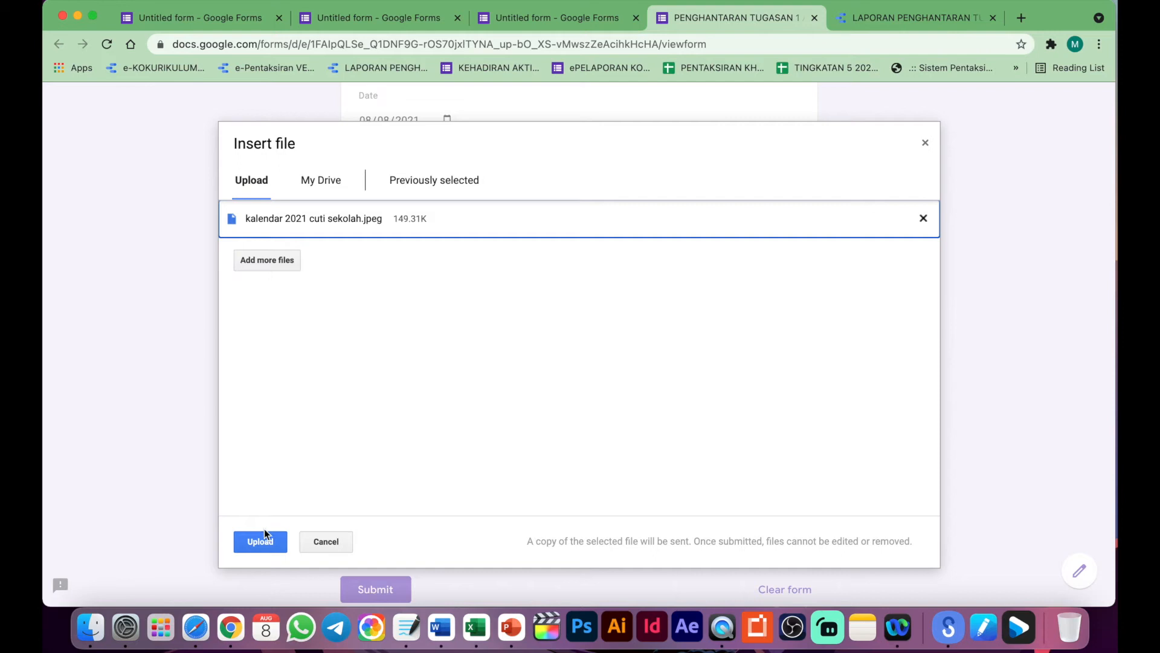
click(263, 535)
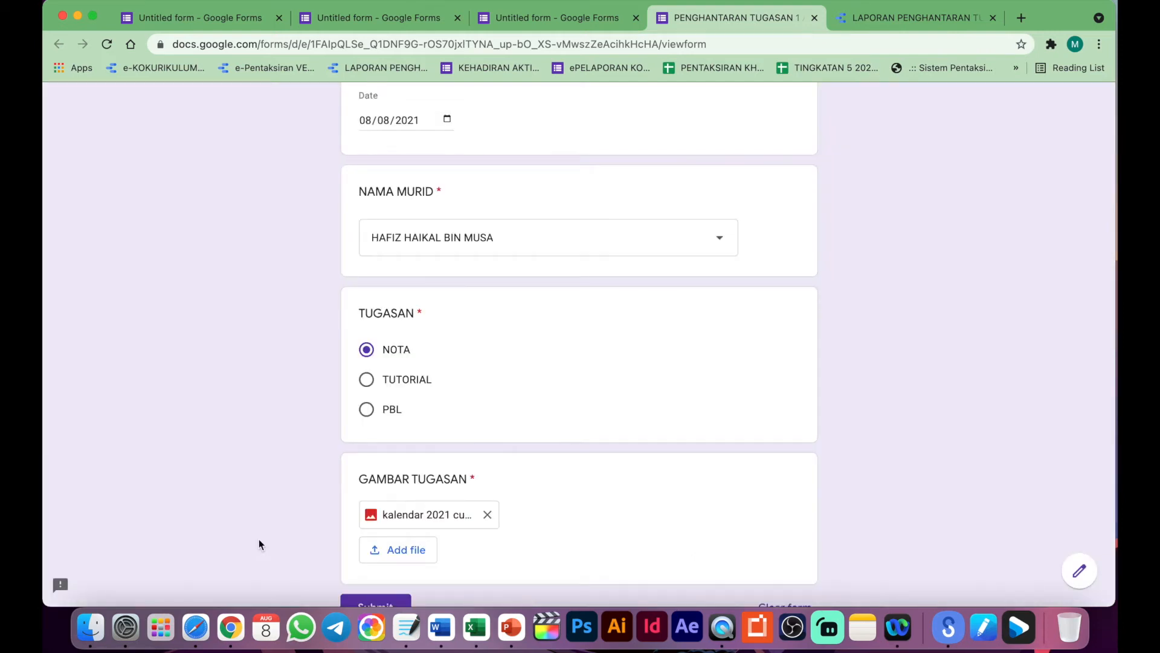
Check the filled-in answers and submit the test response
scroll(473, 357, up, 5)
scroll(473, 358, down, 5)
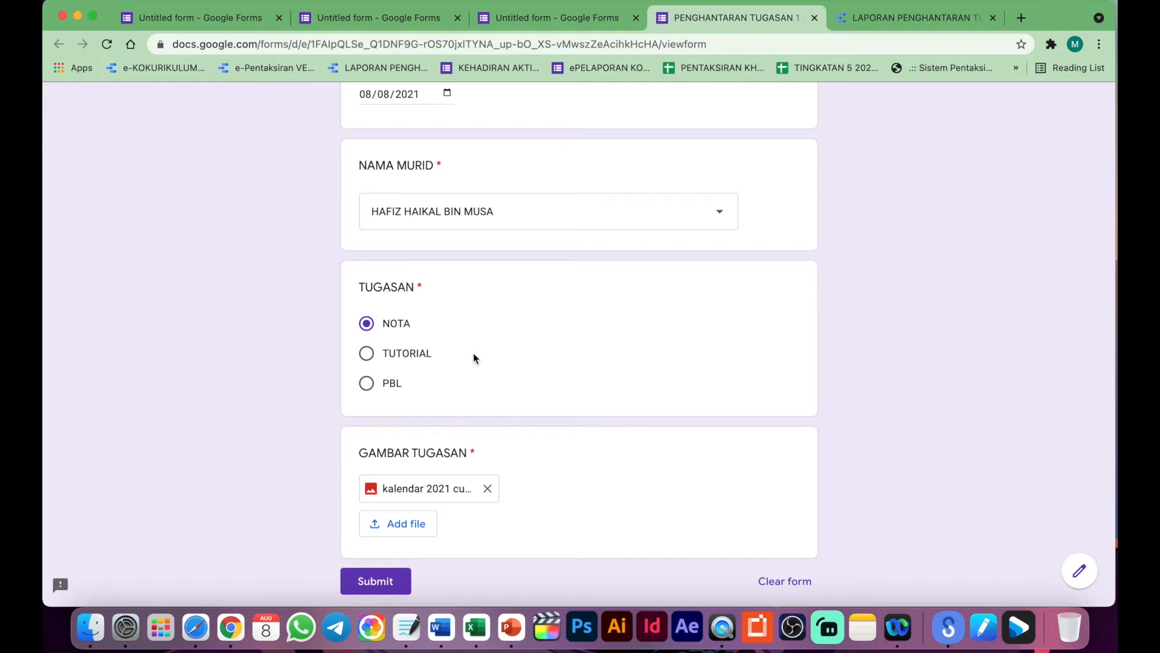
click(362, 581)
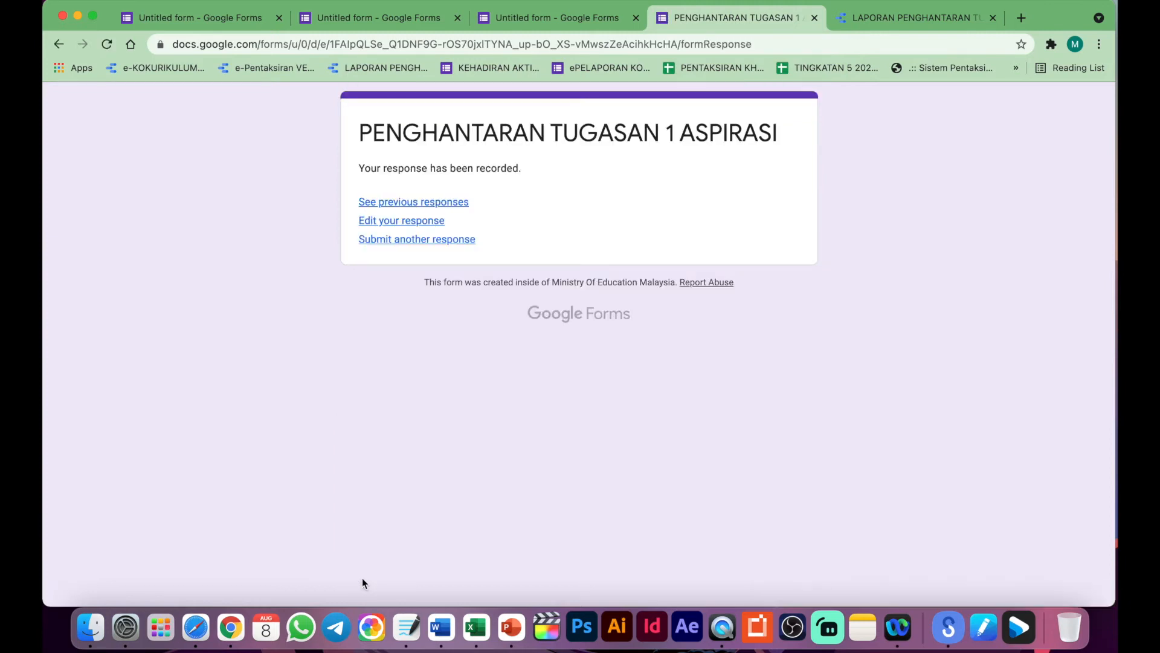
Return to the form editor, close the duplicate editor tab and view the form's responses
click(571, 23)
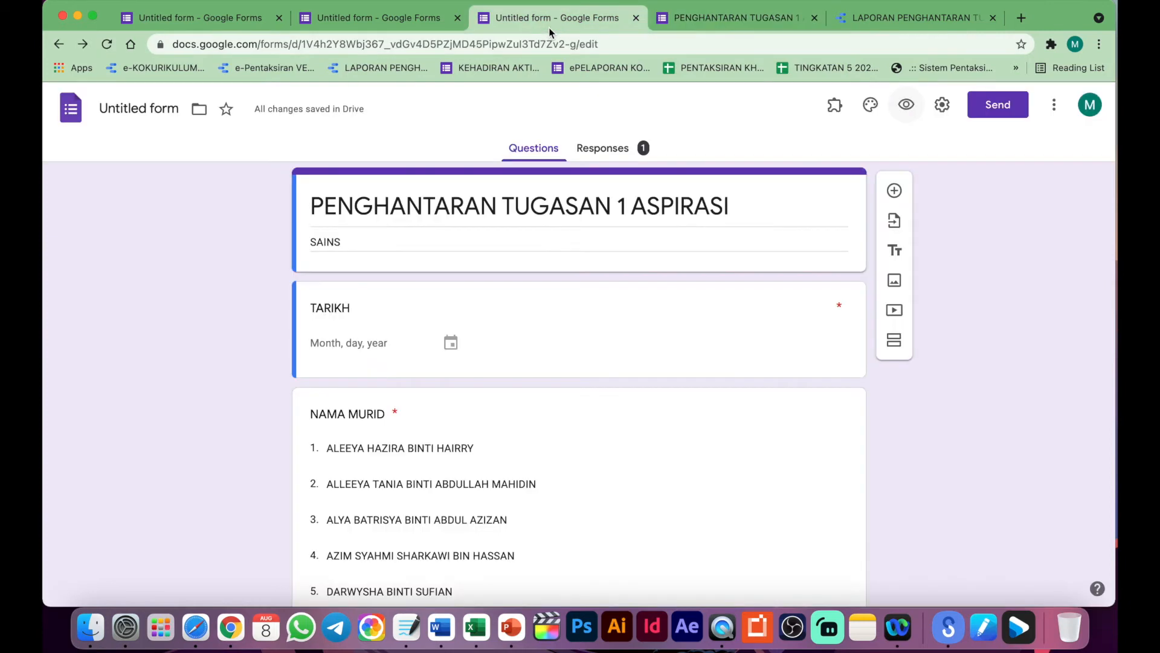
key(super+w)
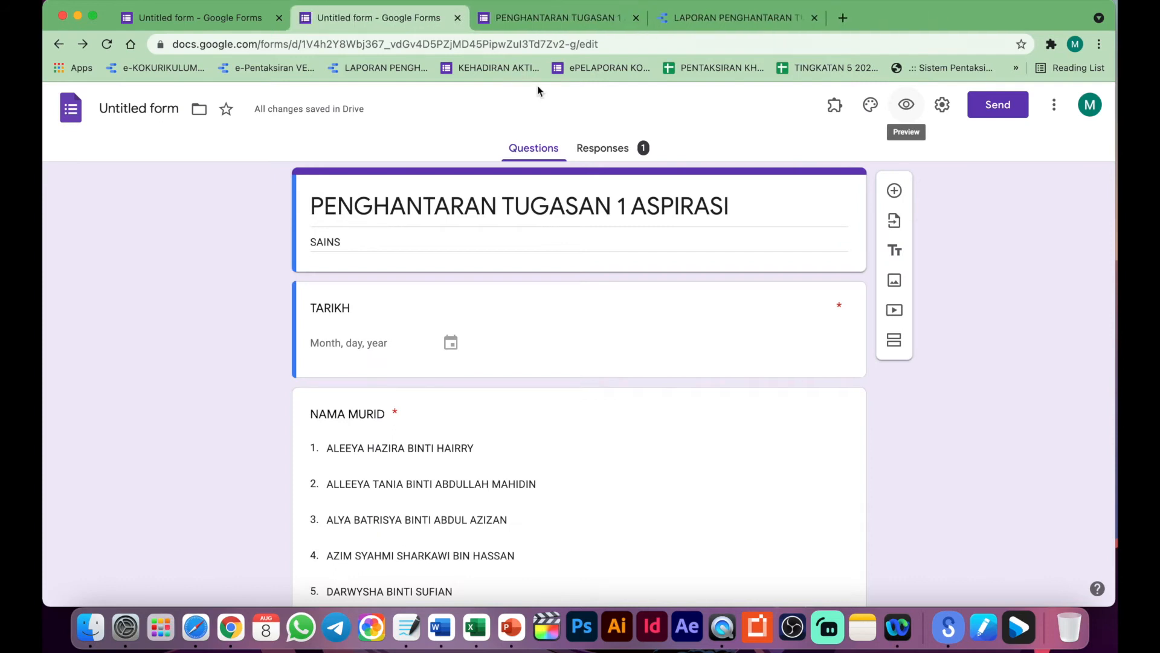
click(597, 151)
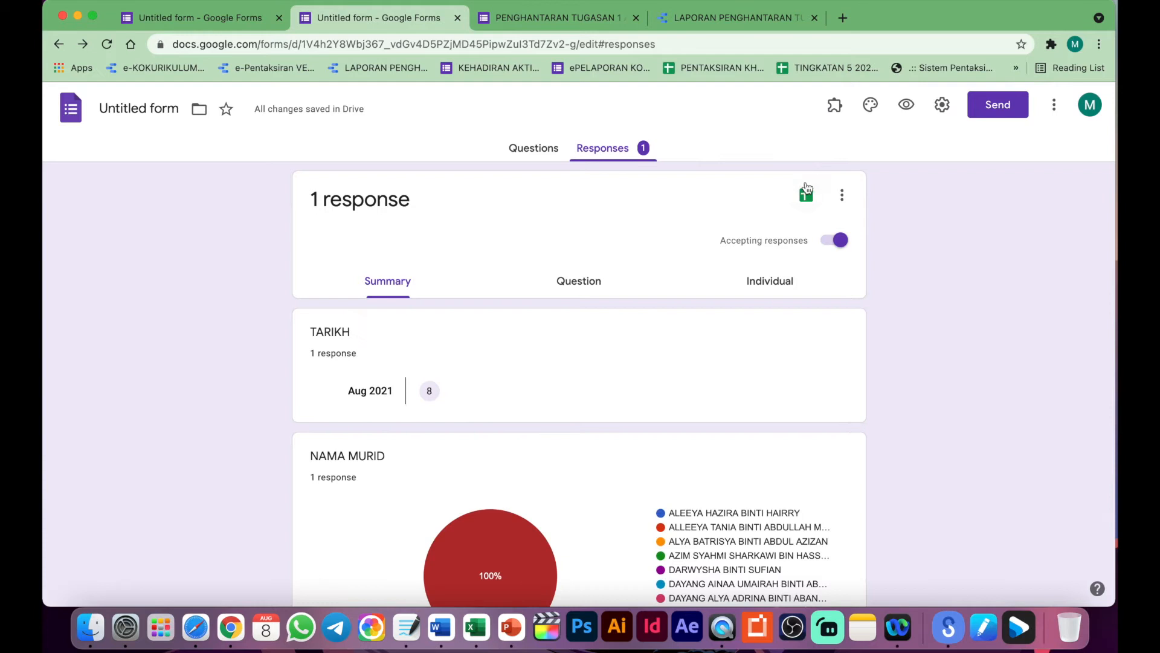
Link the responses to a new spreadsheet named "TUGASAN 1 ASPIRASI"
click(808, 196)
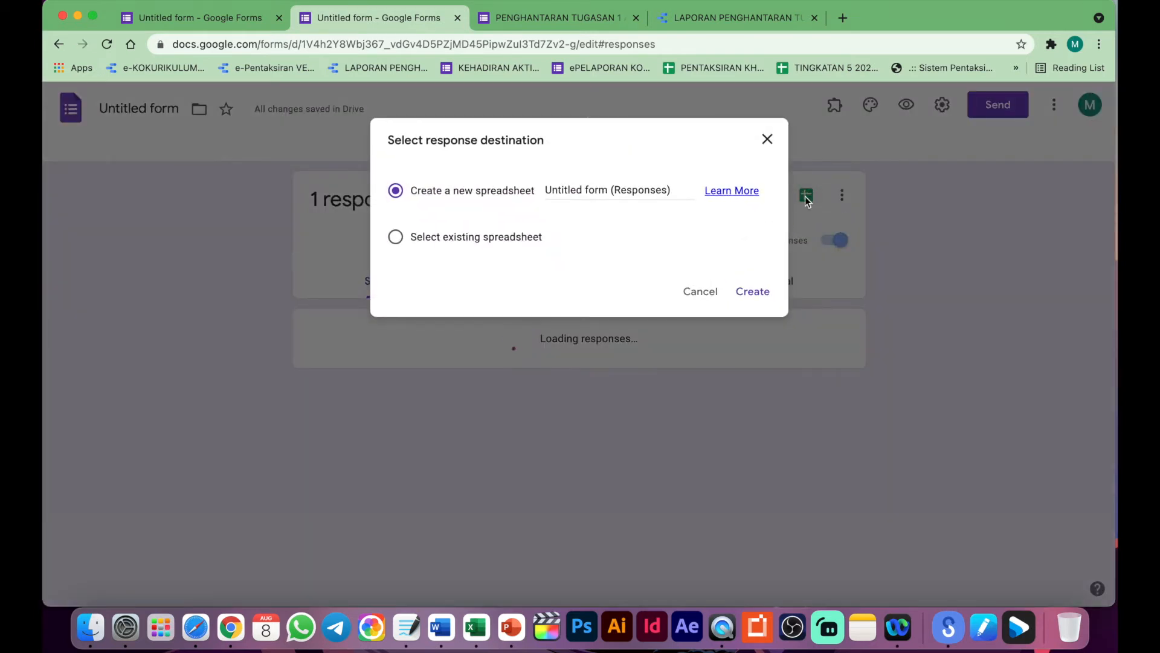
click(677, 192)
text(TUGASAN )
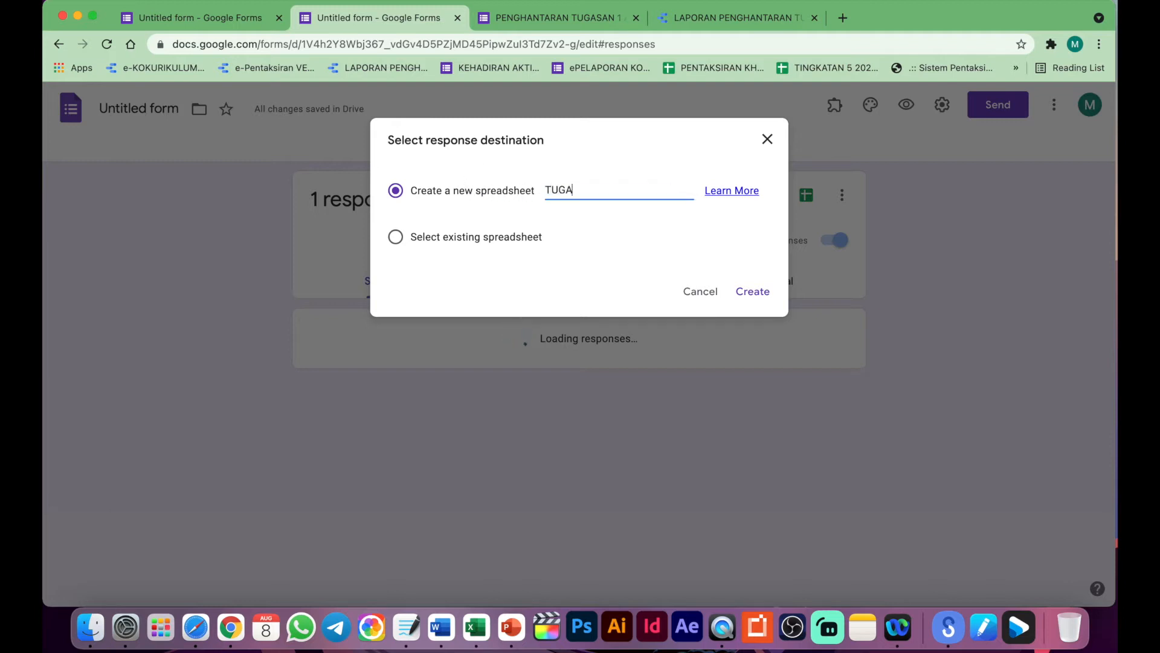
text(1 ASPIRASI)
click(754, 291)
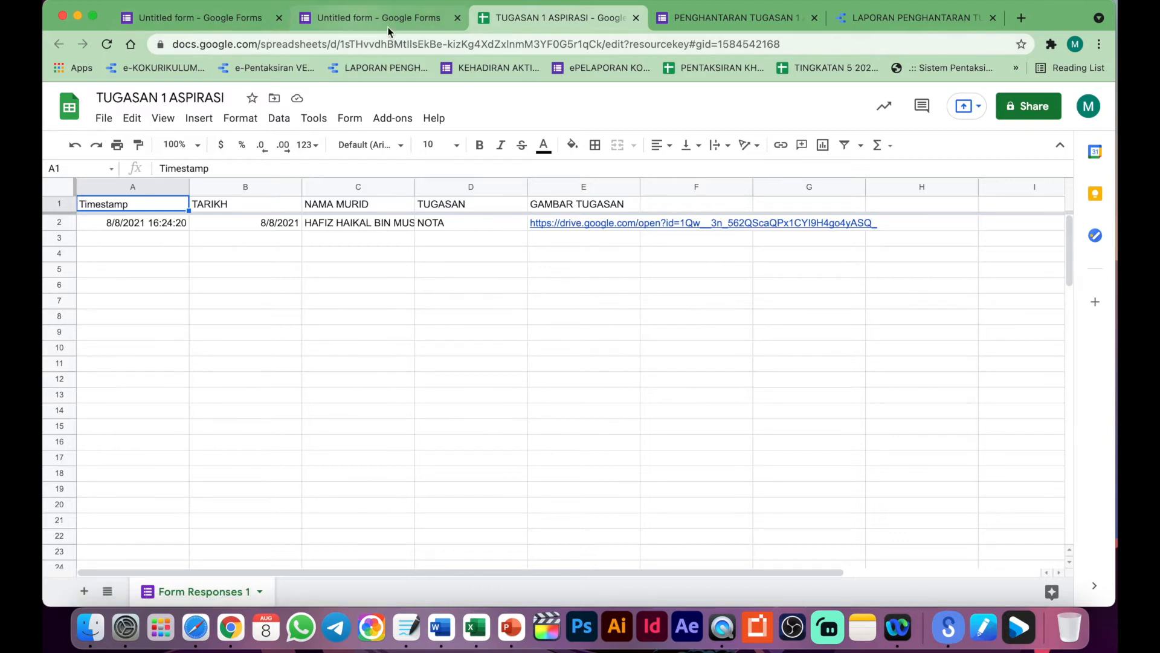
Switch to the existing Data Studio assignment submission report and view the header of its 3 FASIH page
click(936, 18)
scroll(414, 145, up, 2)
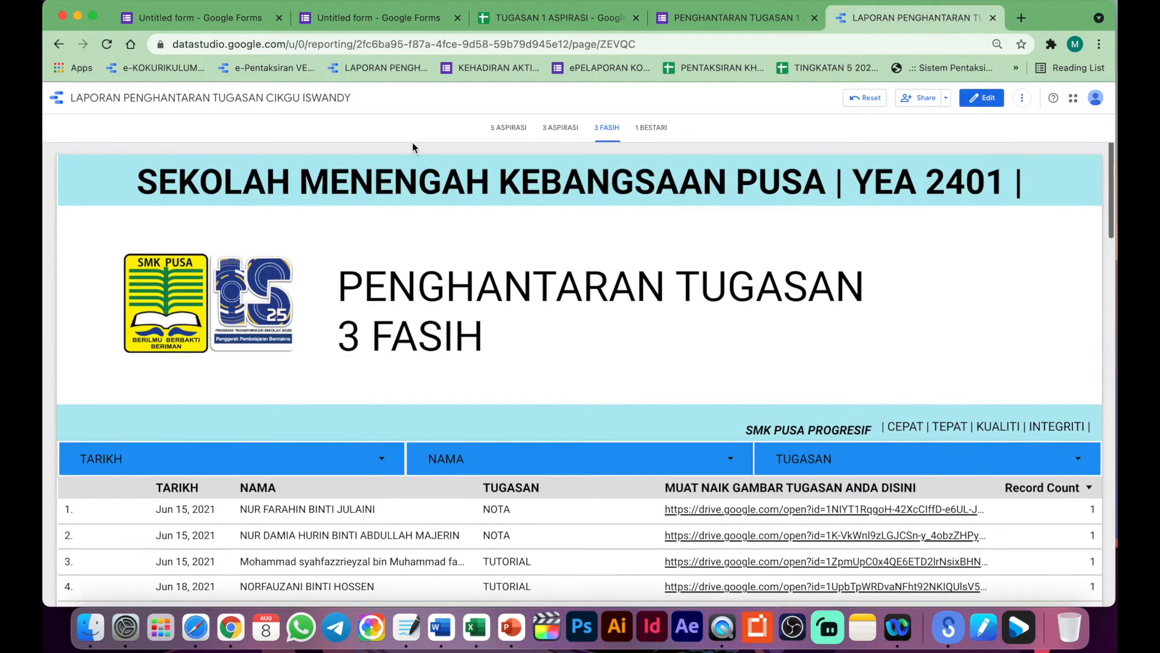
Search the web for Google Data Studio and open its home page
click(442, 44)
text(G)
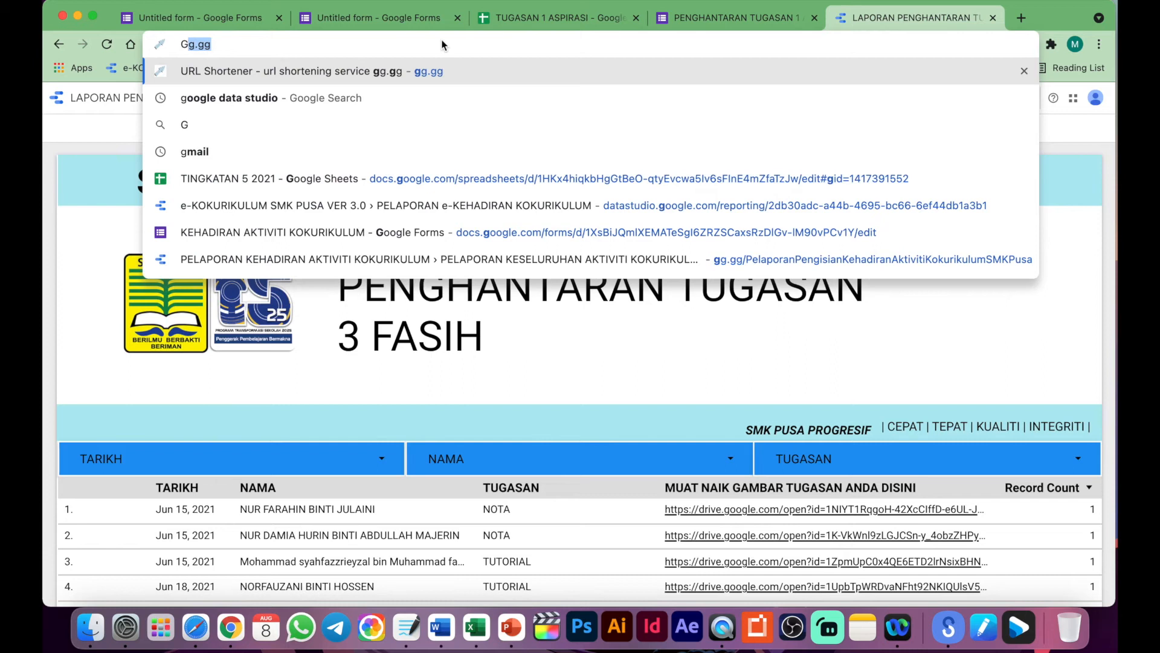
text(OOGLE DATA STUDIO)
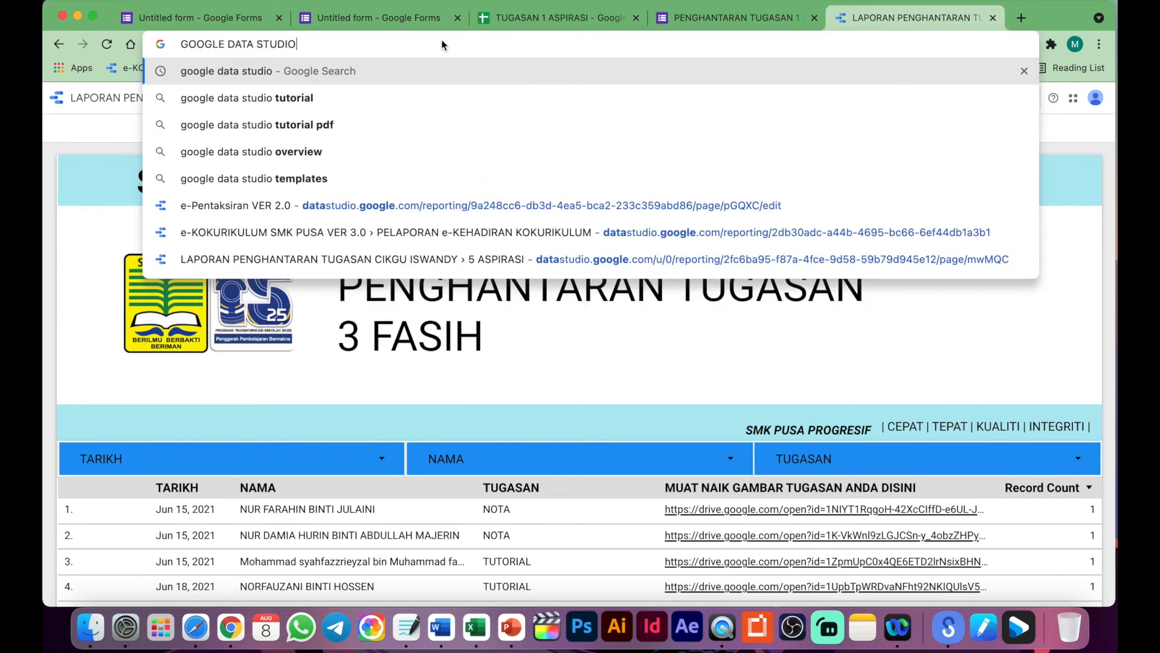
key(Return)
scroll(259, 313, down, 5)
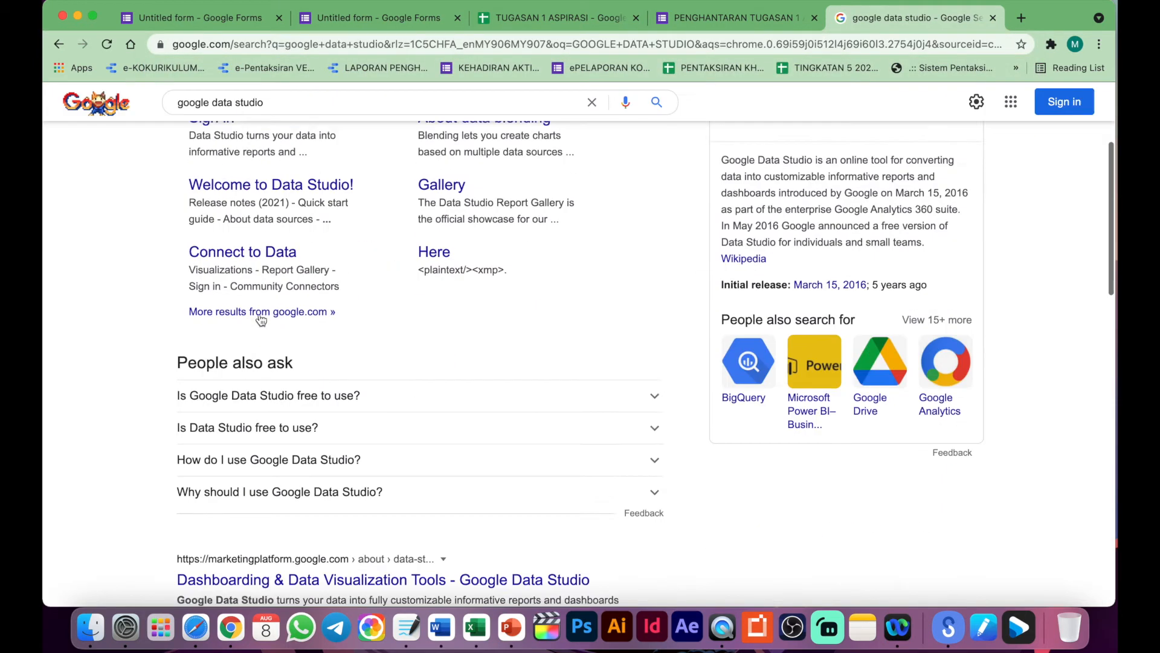
scroll(259, 319, up, 5)
click(241, 248)
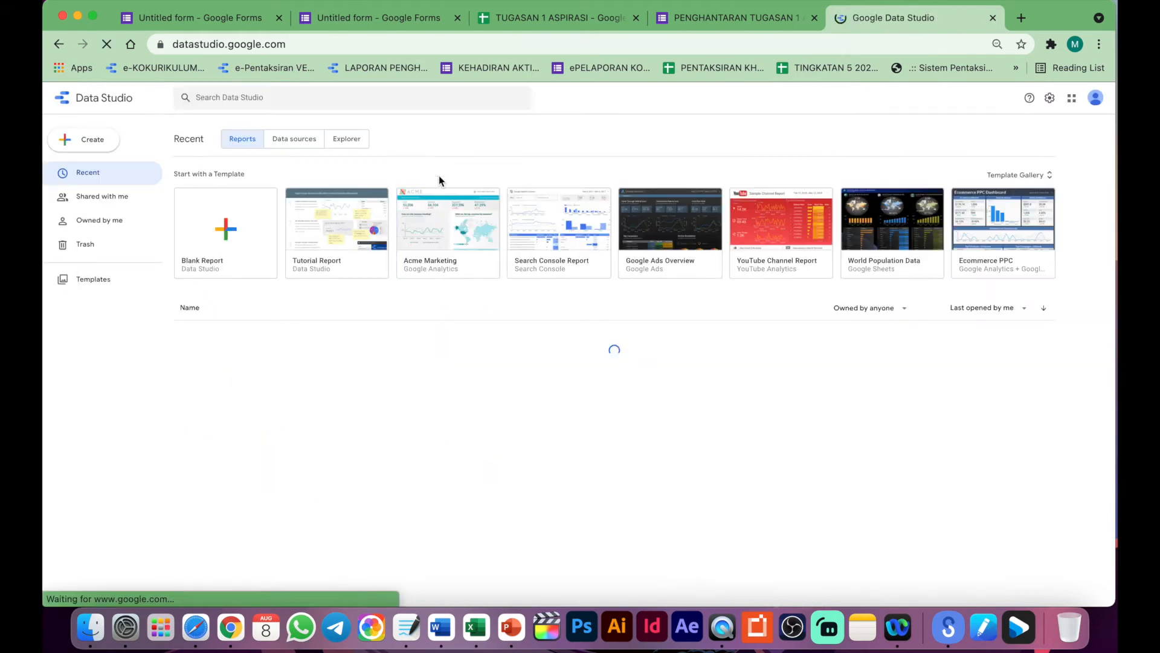
Create a new blank Data Studio report
scroll(215, 234, up, 5)
scroll(217, 236, up, 2)
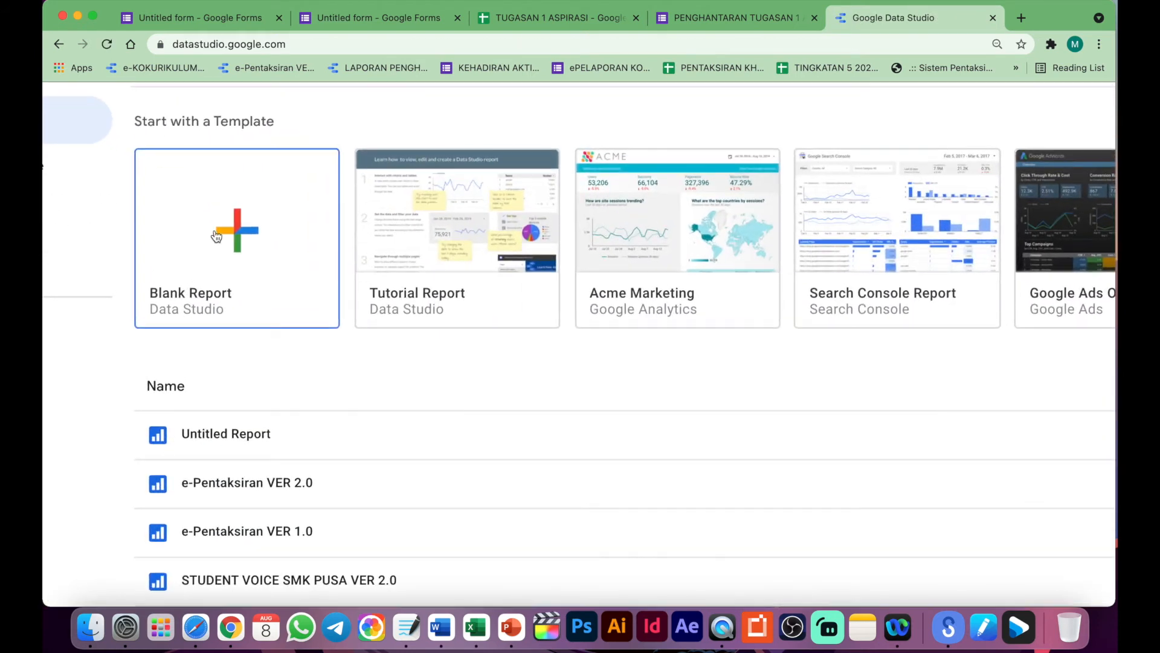
scroll(216, 237, left, 3)
scroll(217, 236, up, 1)
click(304, 260)
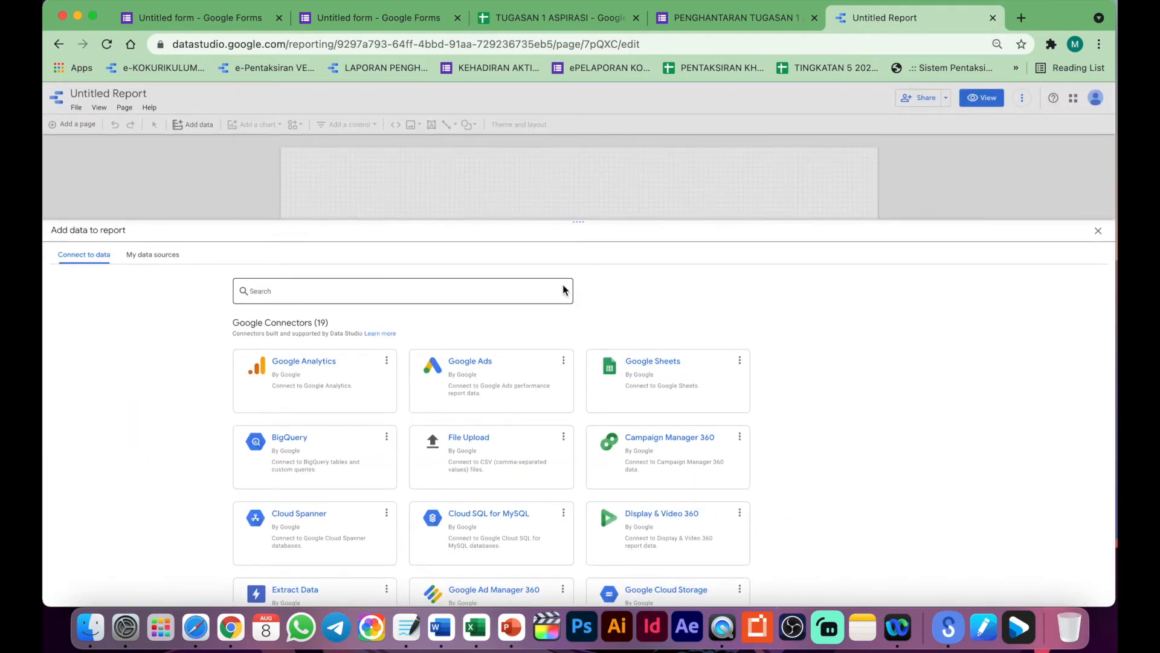
Connect the report through Google Sheets to the Form Responses 1 worksheet of TUGASAN 1 ASPIRASI, using the first row as headers
scroll(708, 385, up, 8)
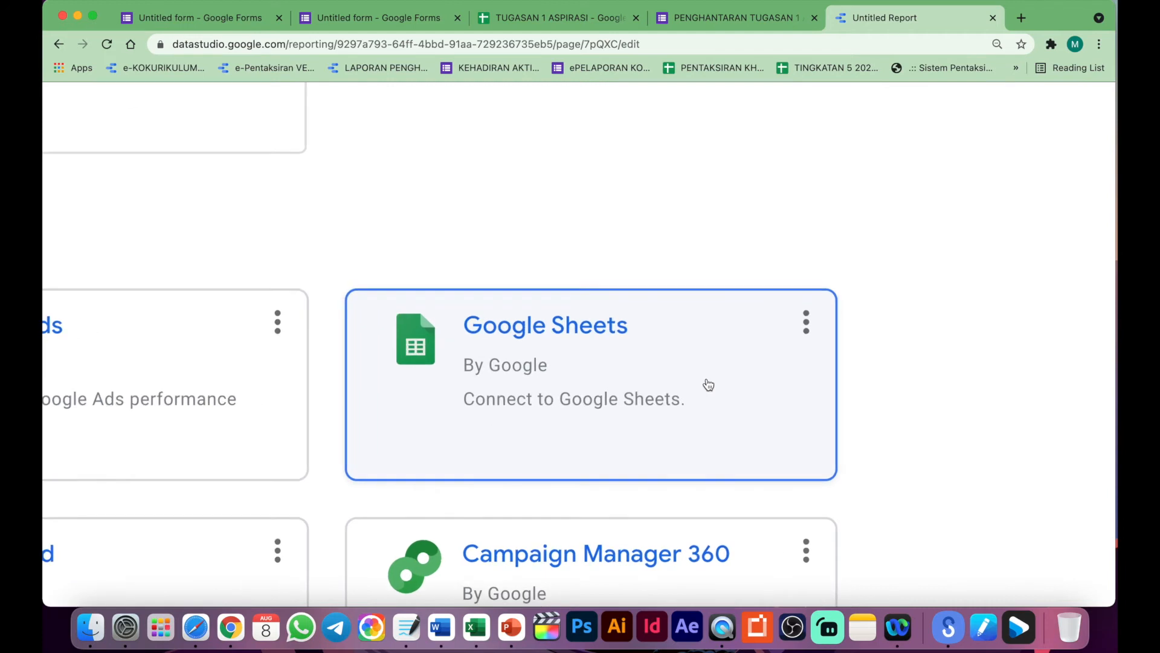
click(581, 381)
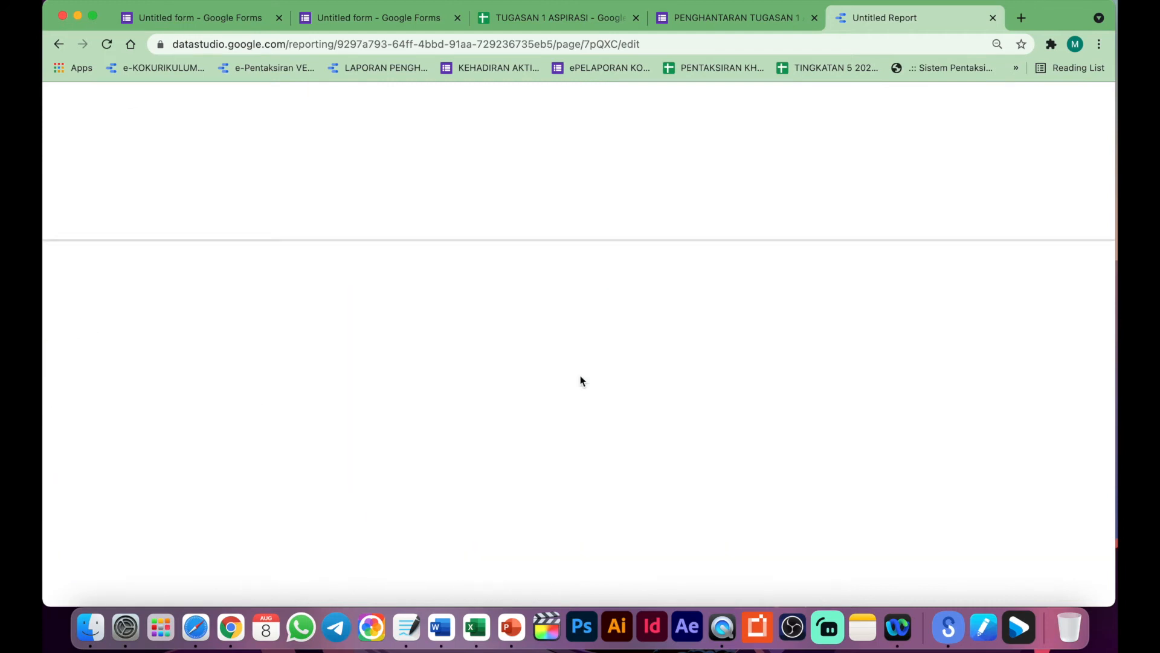
scroll(242, 392, left, 5)
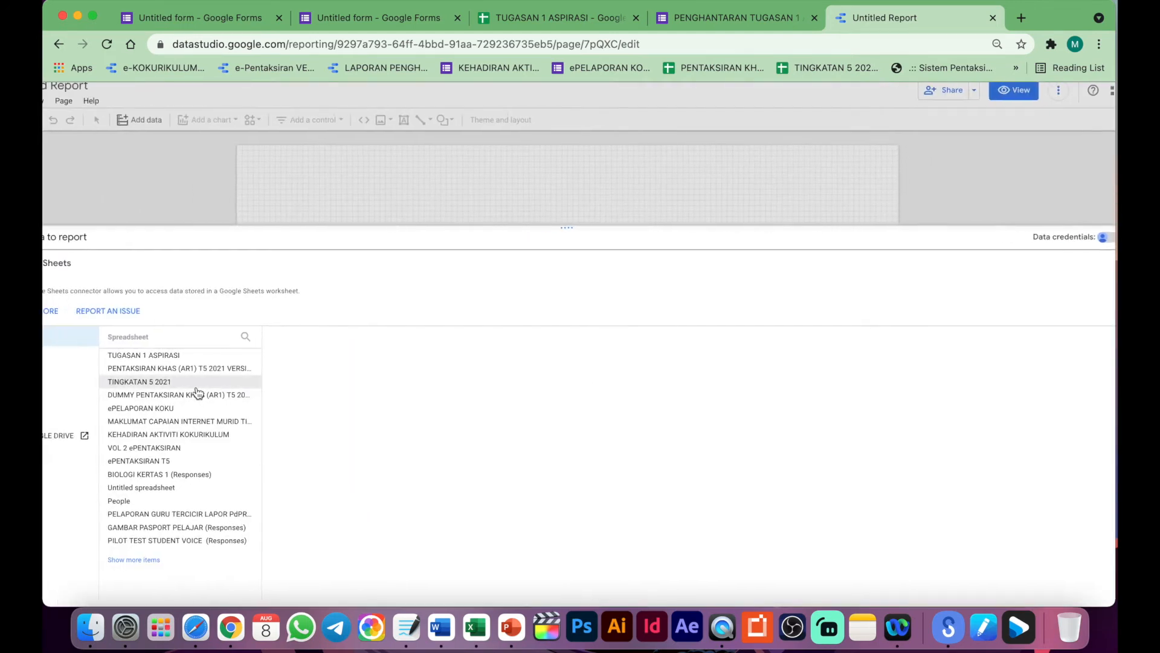
scroll(216, 352, up, 5)
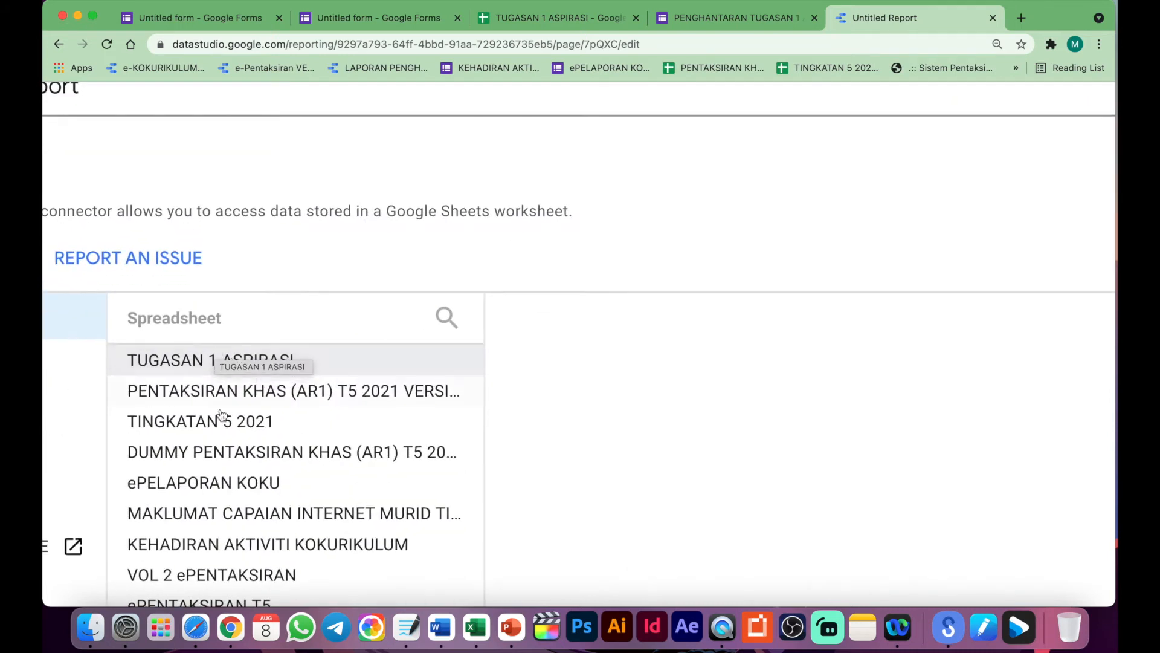
click(225, 360)
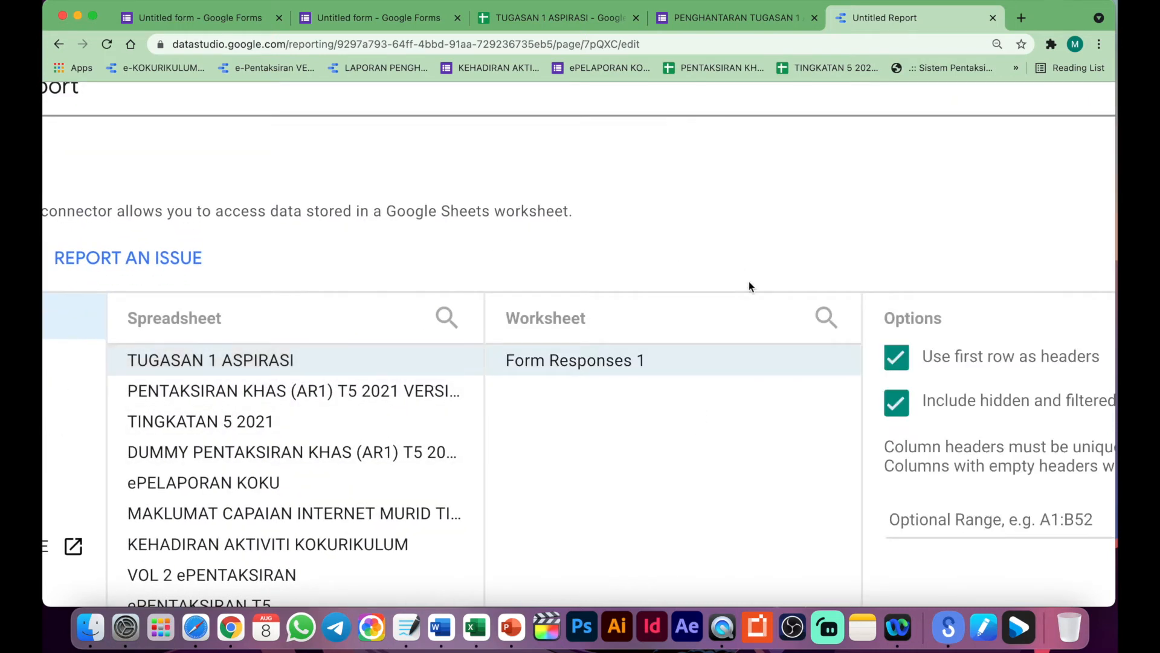
scroll(749, 285, right, 5)
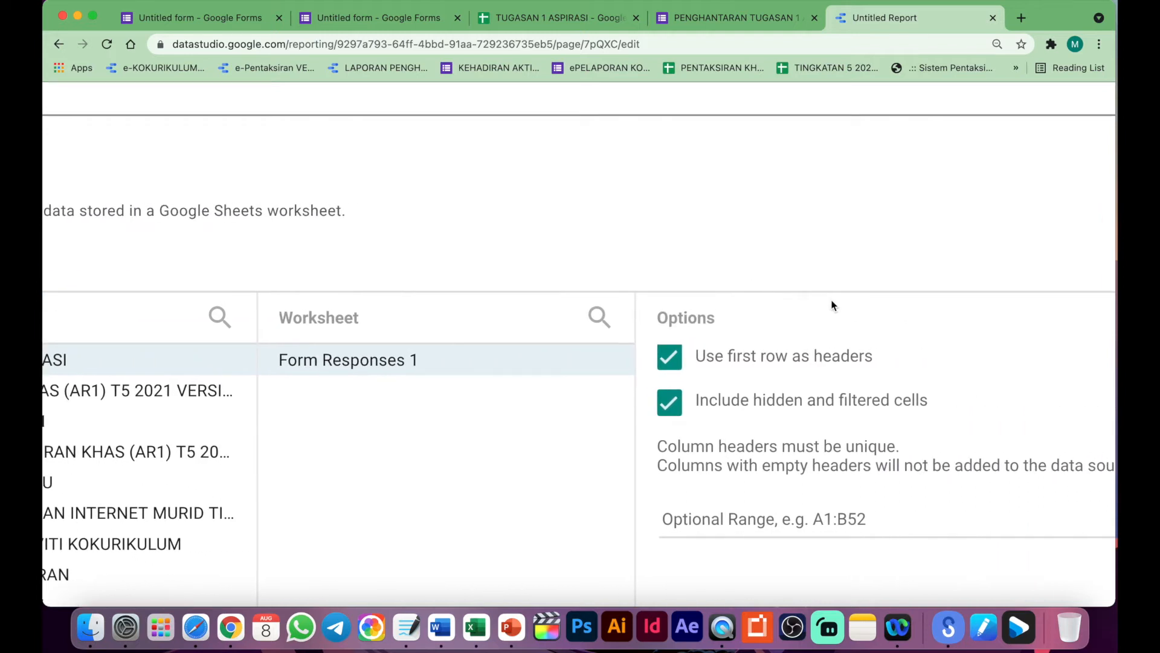
scroll(725, 421, down, 5)
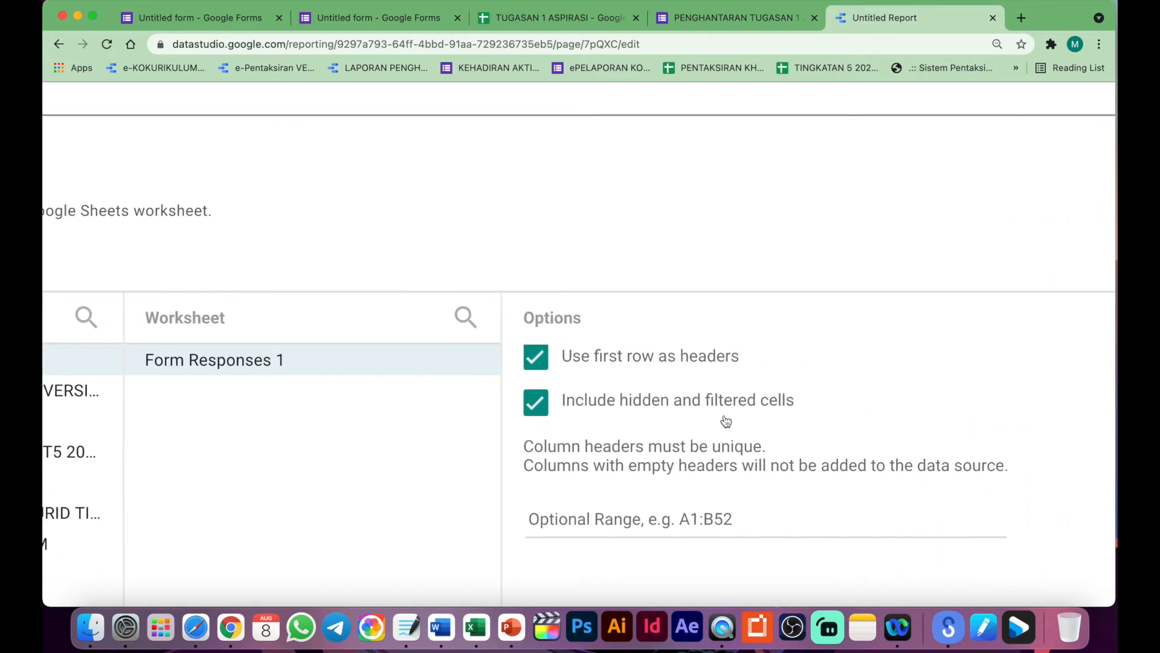
scroll(725, 417, down, 2)
scroll(725, 417, right, 5)
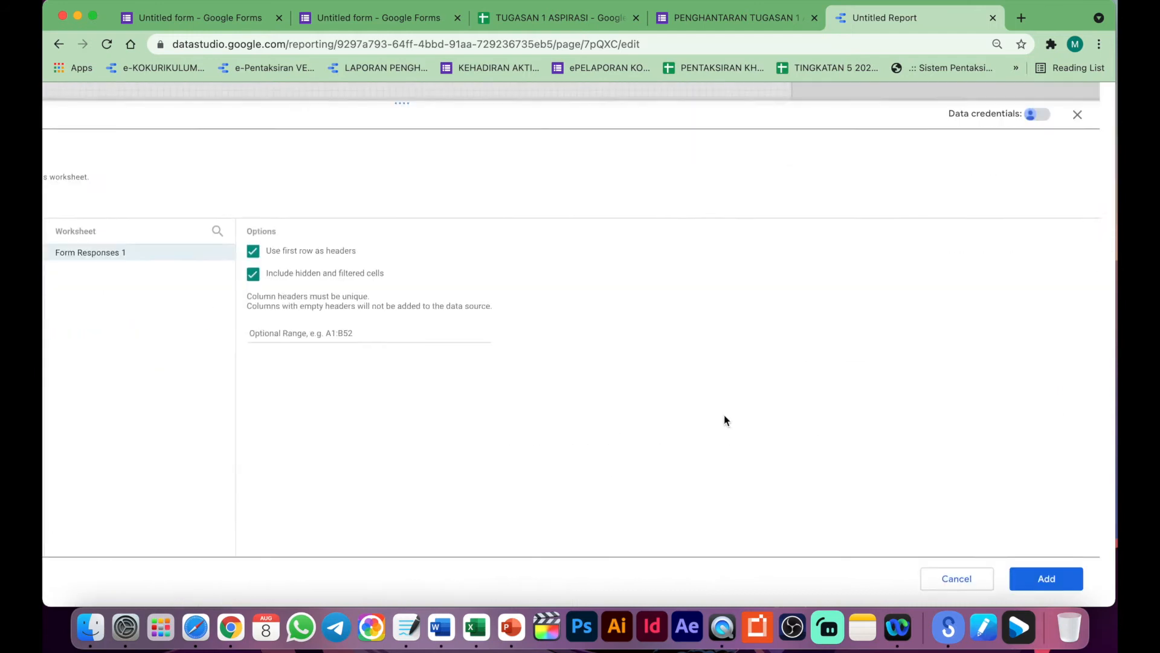
click(1052, 580)
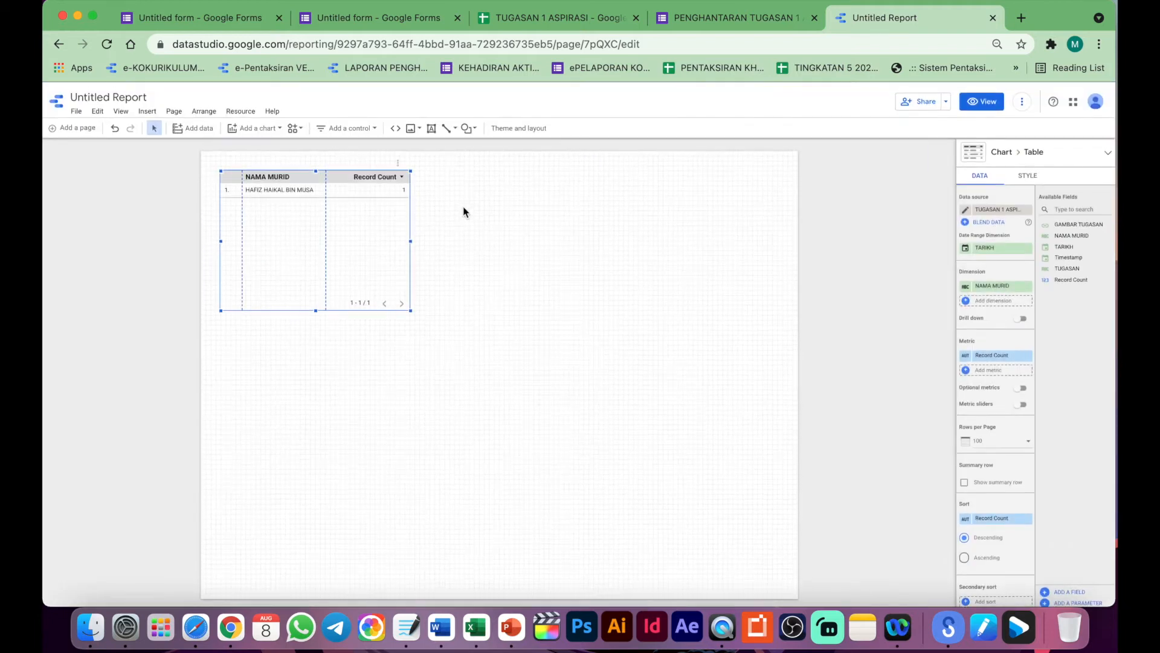
Move the table lower on the page and widen it to nearly the full page width
click(292, 273)
drag(293, 272, 293, 368)
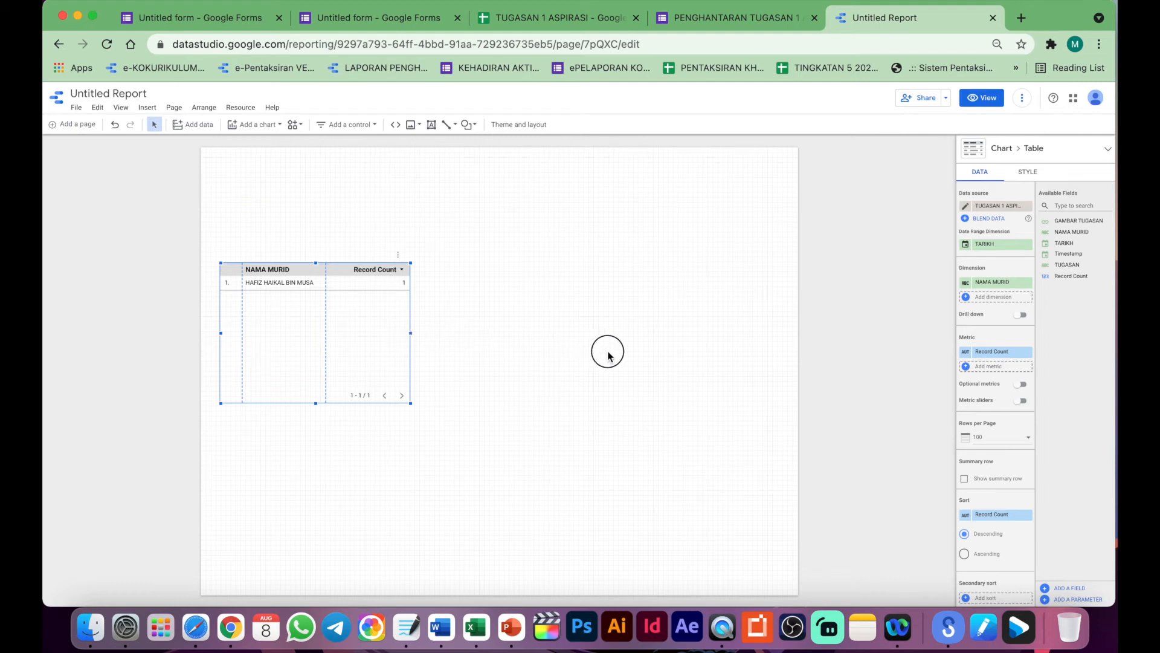
drag(411, 335, 784, 359)
click(858, 301)
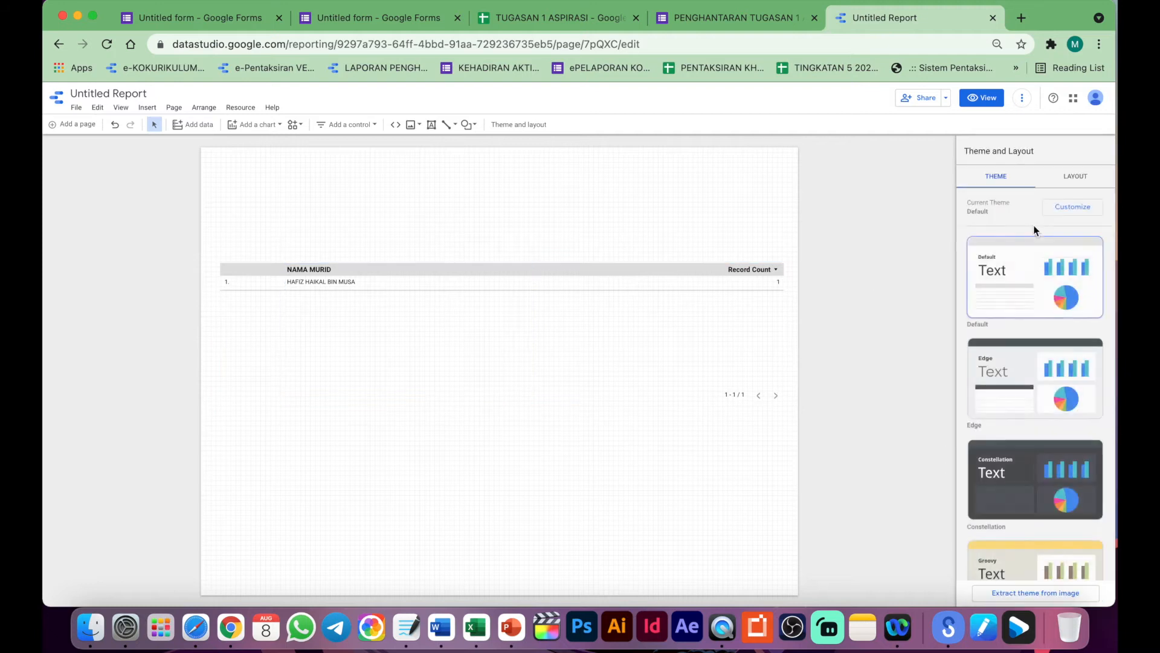
Add TARIKH before NAMA MURID in the table's dimensions, and TUGASAN and GAMBAR TUGASAN after it
click(662, 264)
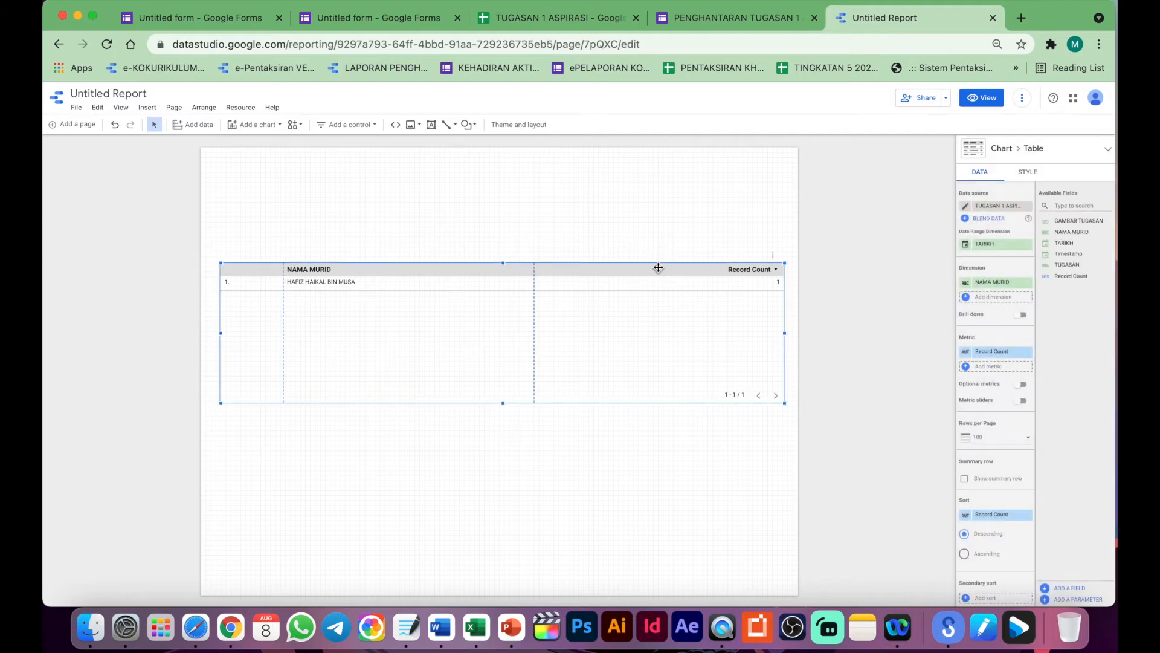
scroll(954, 292, up, 5)
scroll(954, 293, right, 2)
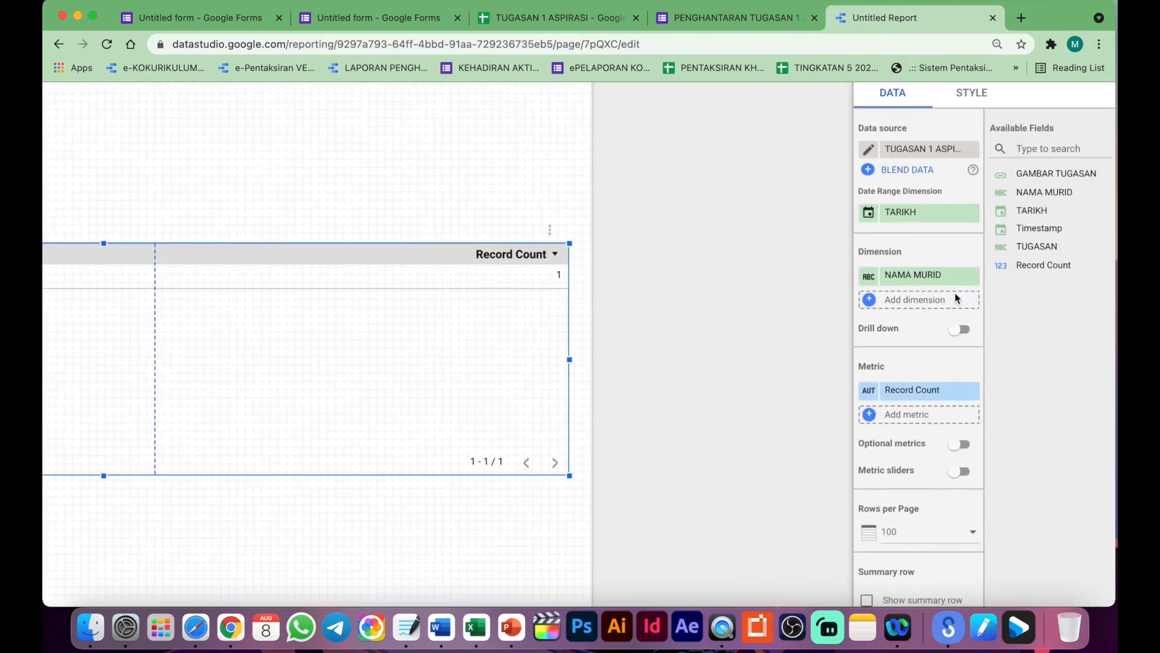
scroll(956, 296, up, 1)
scroll(957, 299, up, 4)
scroll(956, 300, right, 2)
scroll(955, 298, up, 3)
scroll(955, 295, down, 1)
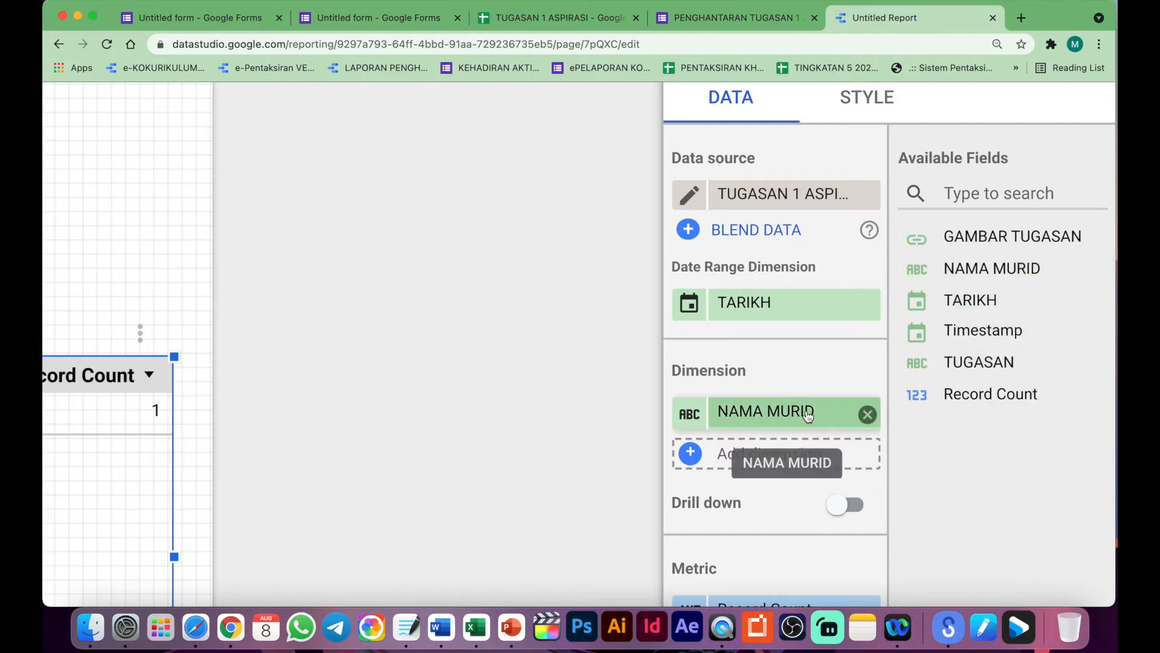
drag(961, 301, 769, 425)
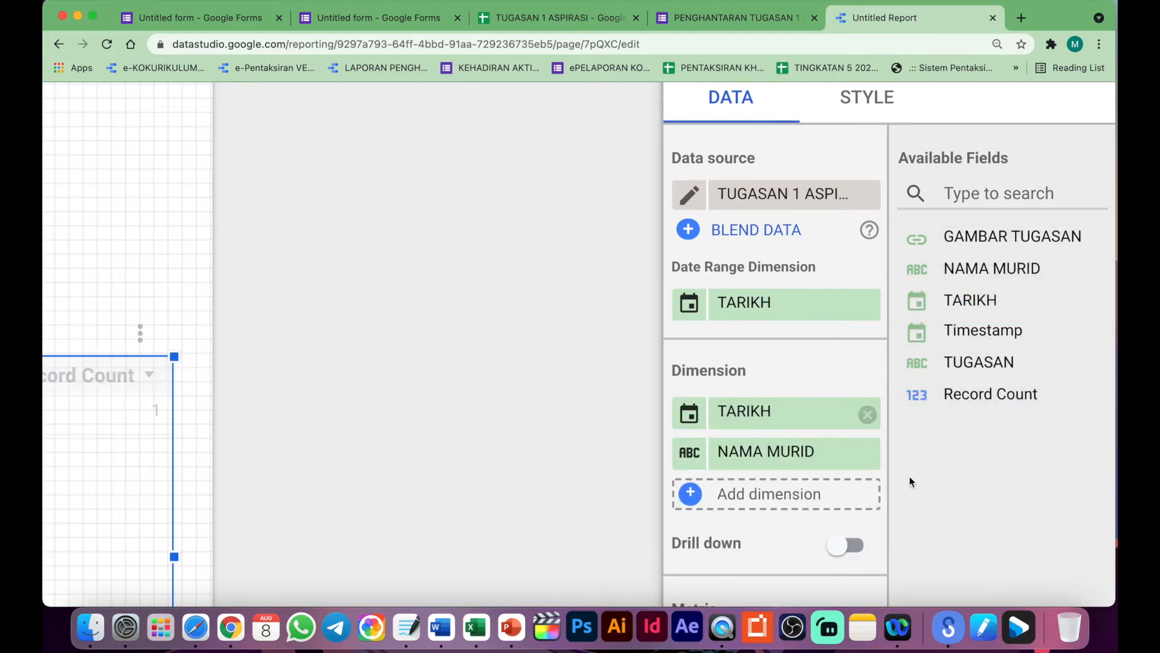
drag(983, 361, 803, 497)
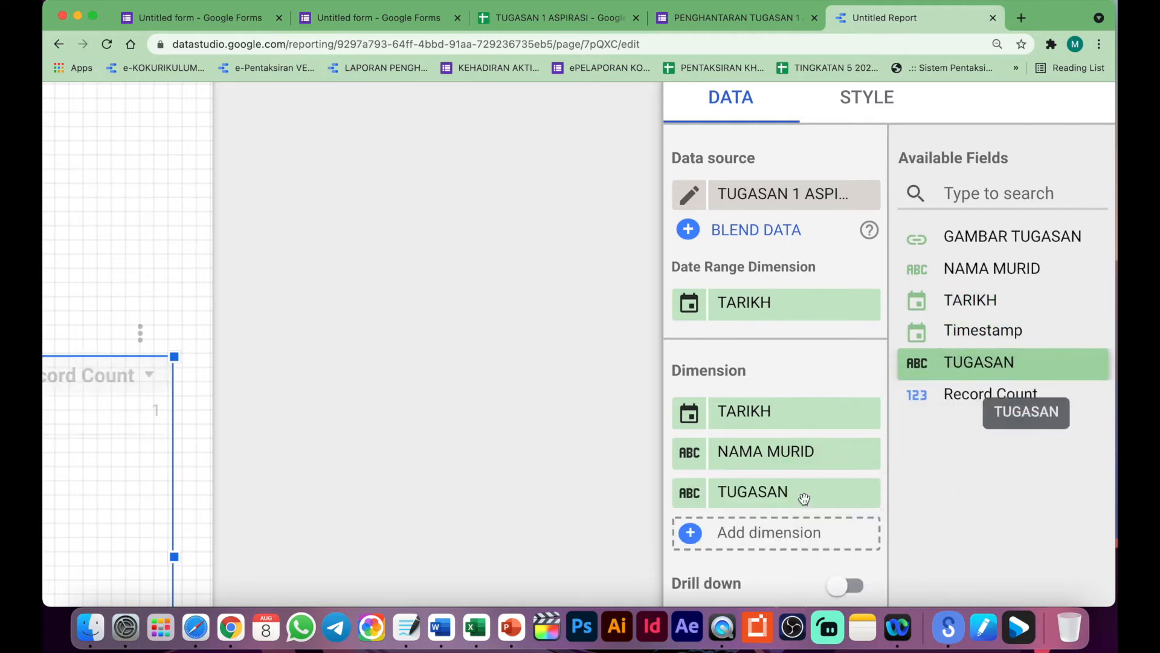
drag(975, 237, 779, 534)
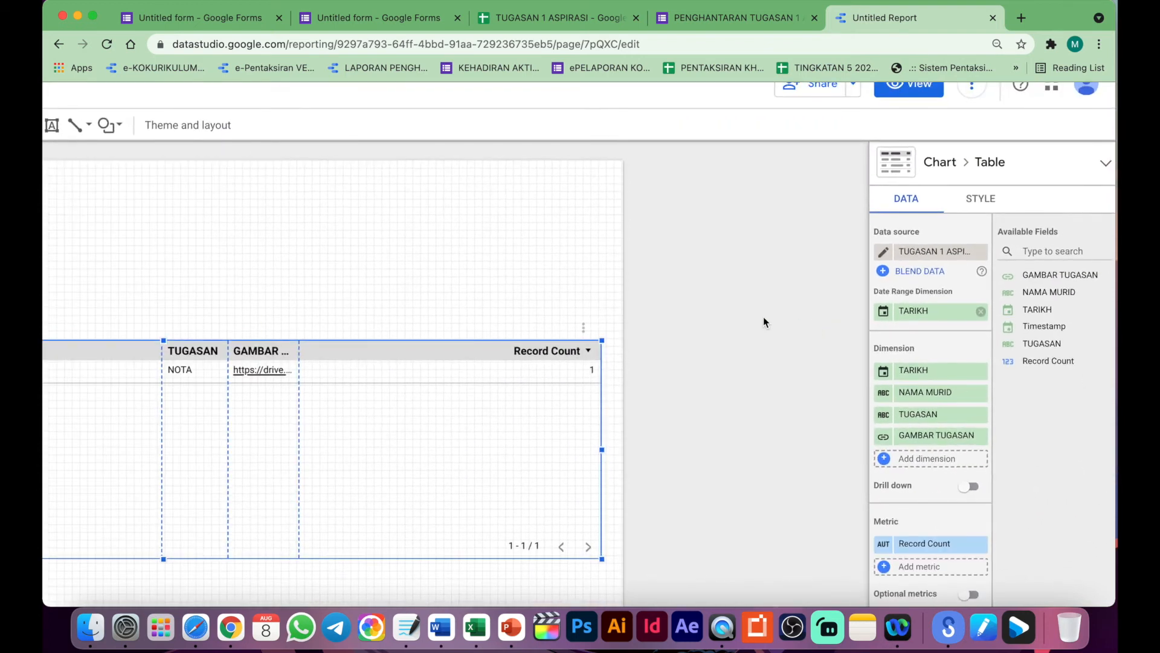
Redistribute the table's column widths to fit their contents and shorten the table's height to its single data row
scroll(569, 326, down, 5)
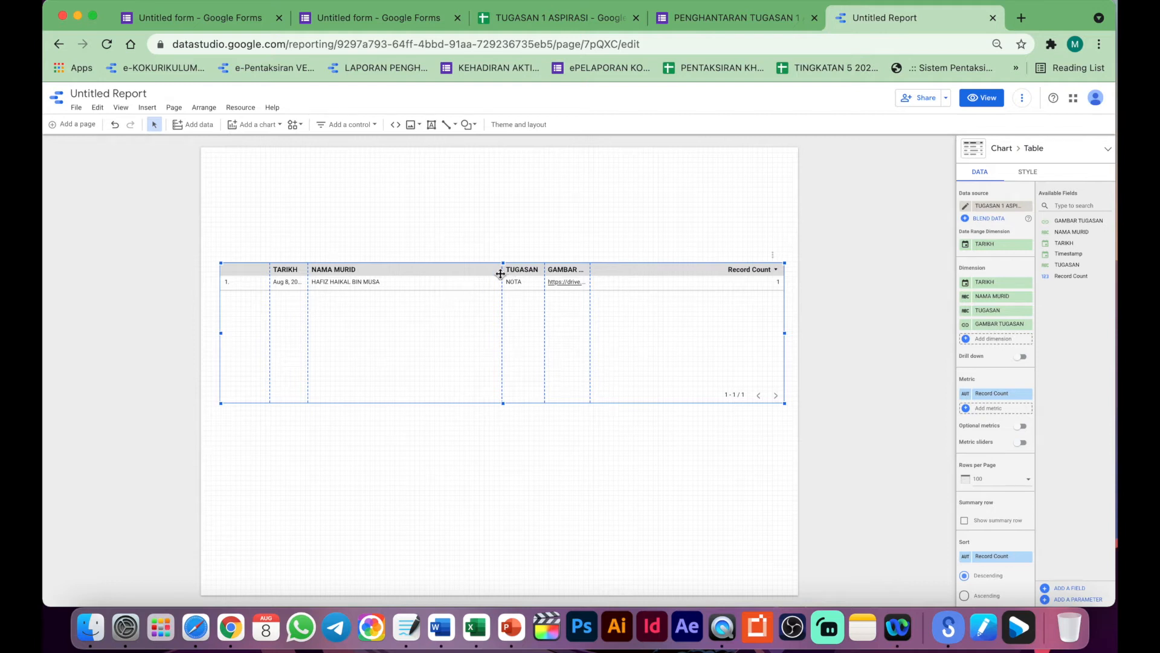
double_click(501, 274)
drag(501, 403, 501, 308)
click(425, 215)
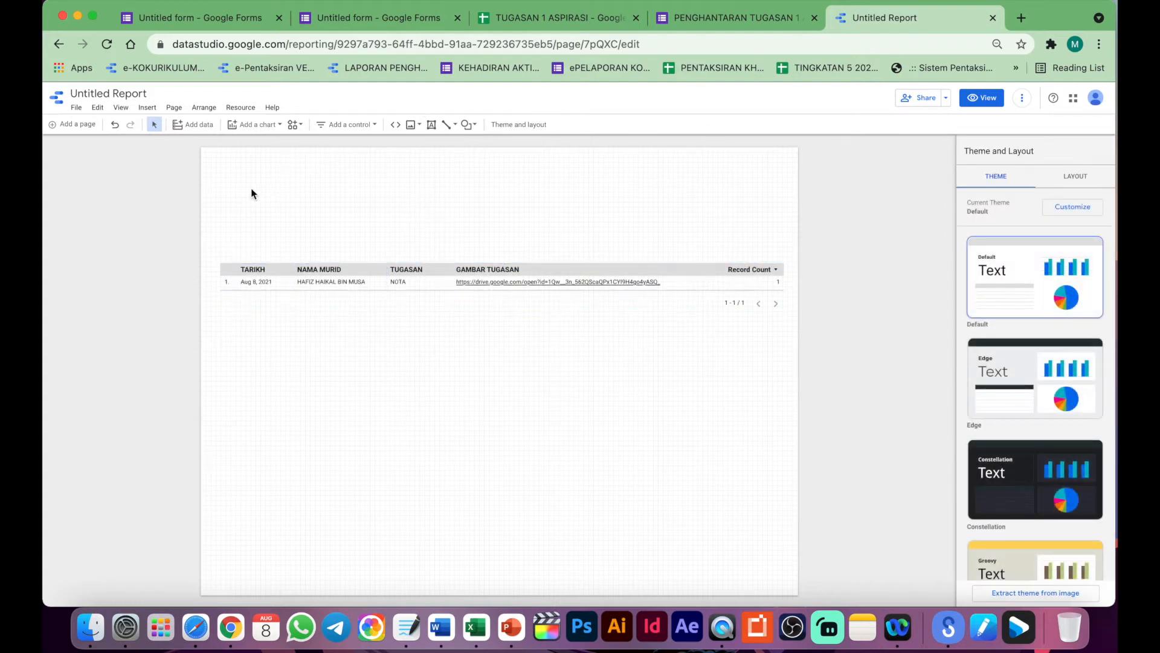
View the existing assignment submission report's 5 ASPIRASI page in a separate tab and return to the new report
click(1021, 17)
click(392, 67)
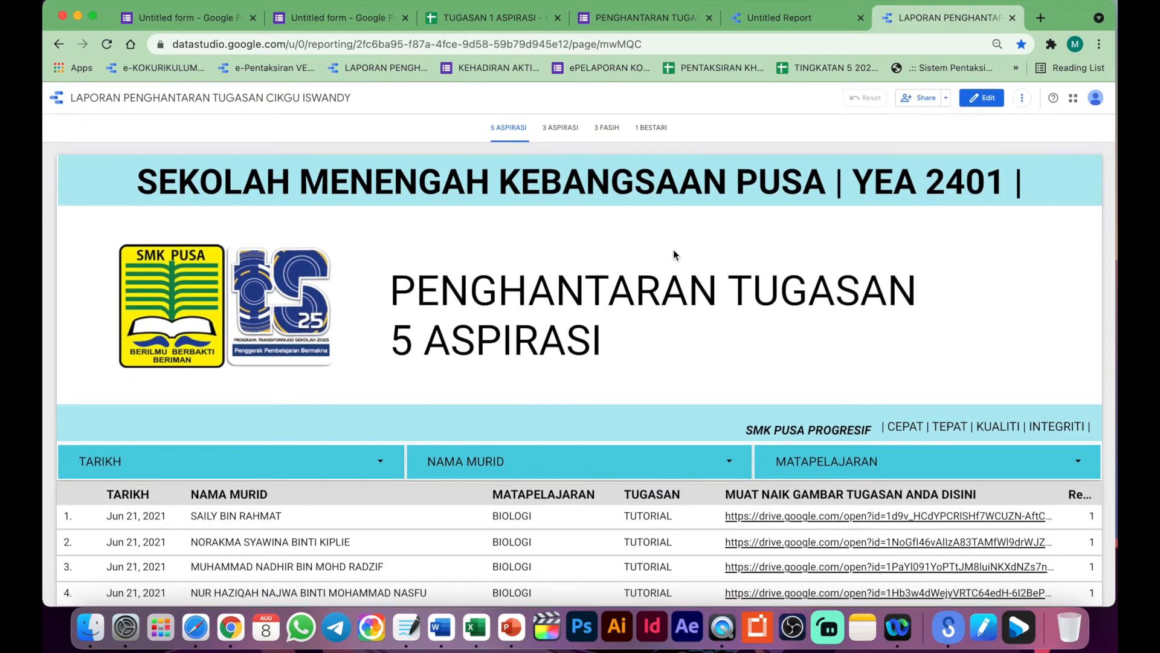
click(780, 19)
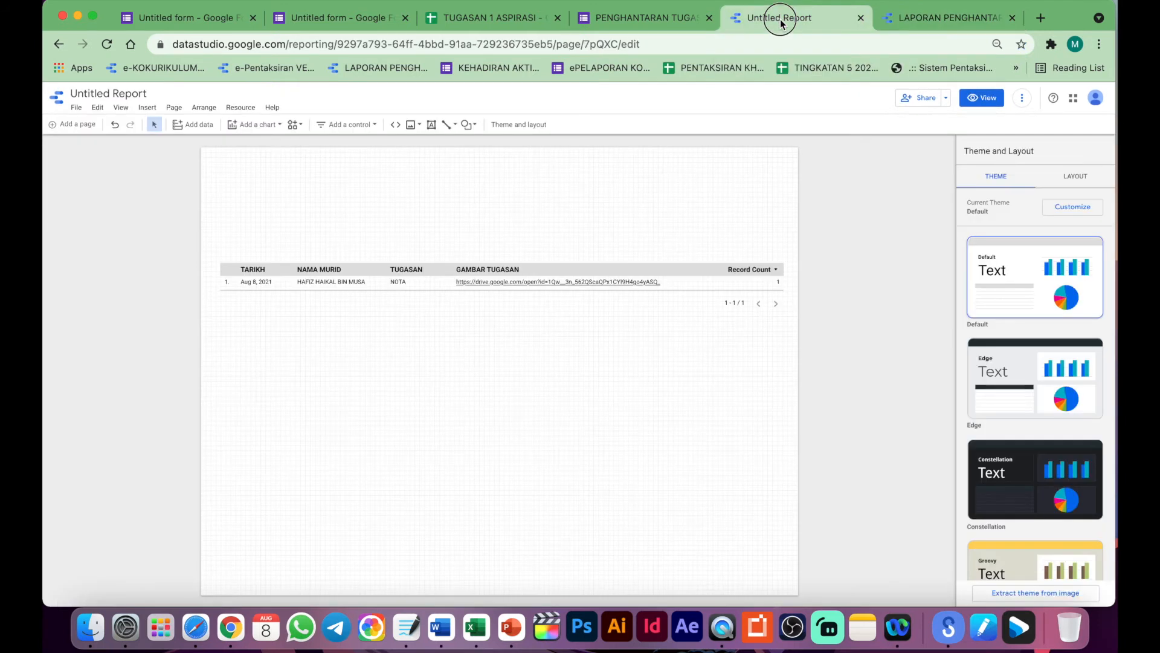
Preview the new report in view mode and check the uploaded assignment image through its GAMBAR TUGASAN link
click(981, 98)
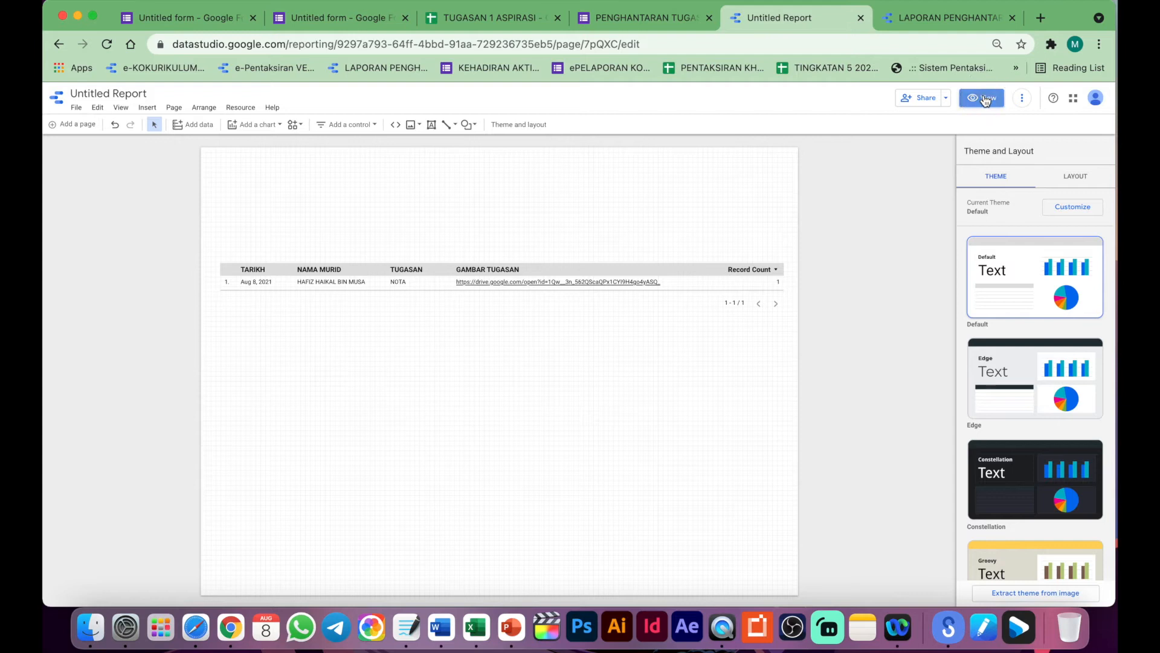
scroll(656, 313, up, 5)
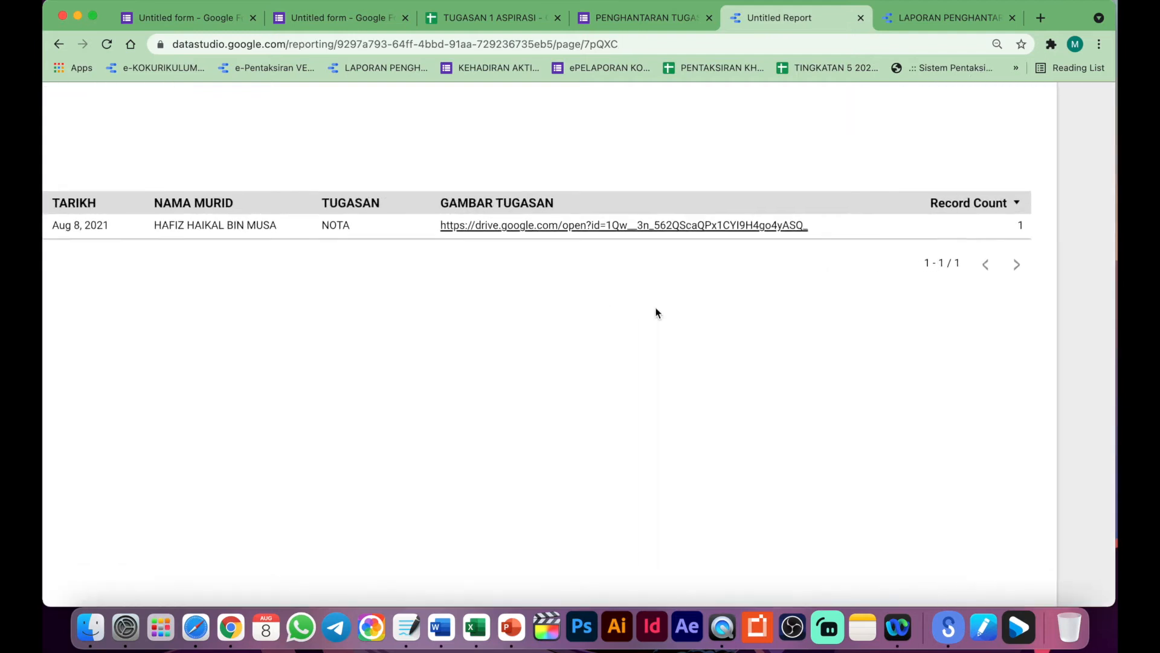
scroll(658, 313, down, 5)
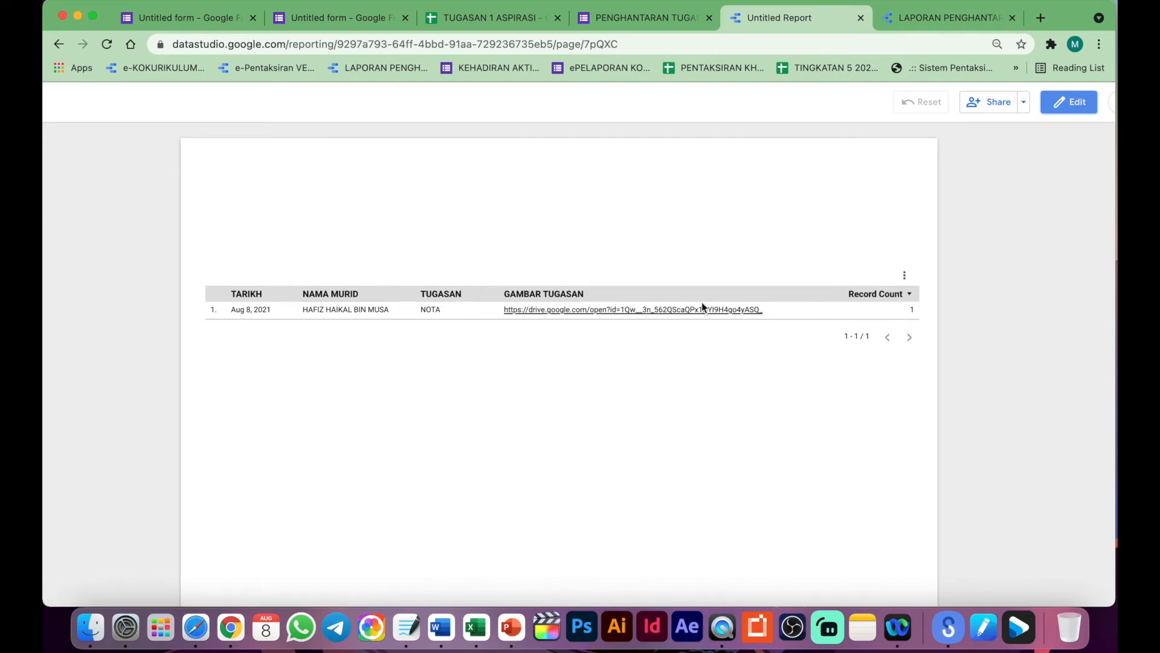
click(579, 310)
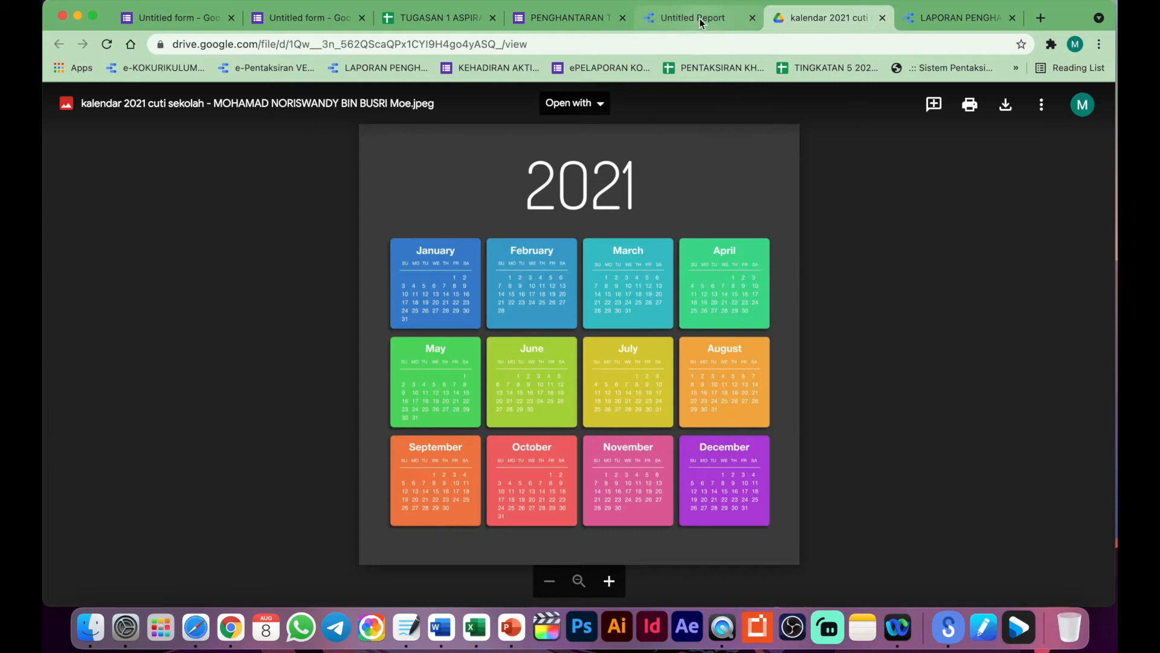
click(699, 18)
Start another response to the 1 ASPIRASI form, setting TARIKH to 08/02/2021 and choosing the first listed student under NAMA MURID
click(562, 18)
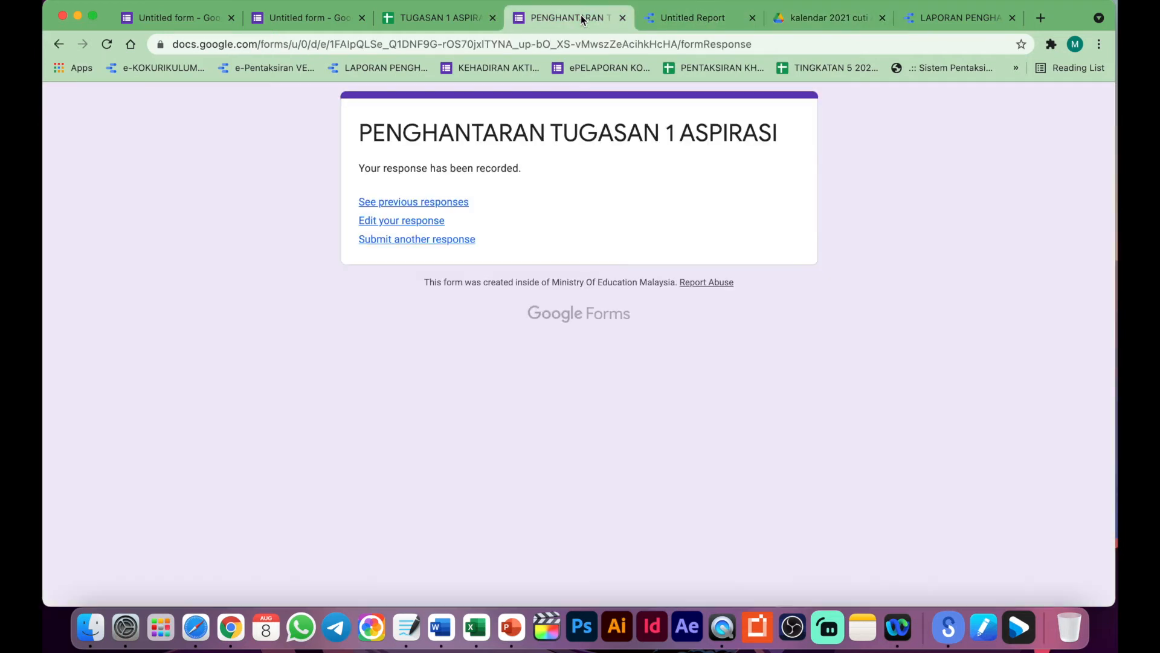
click(385, 240)
click(371, 364)
text(08020)
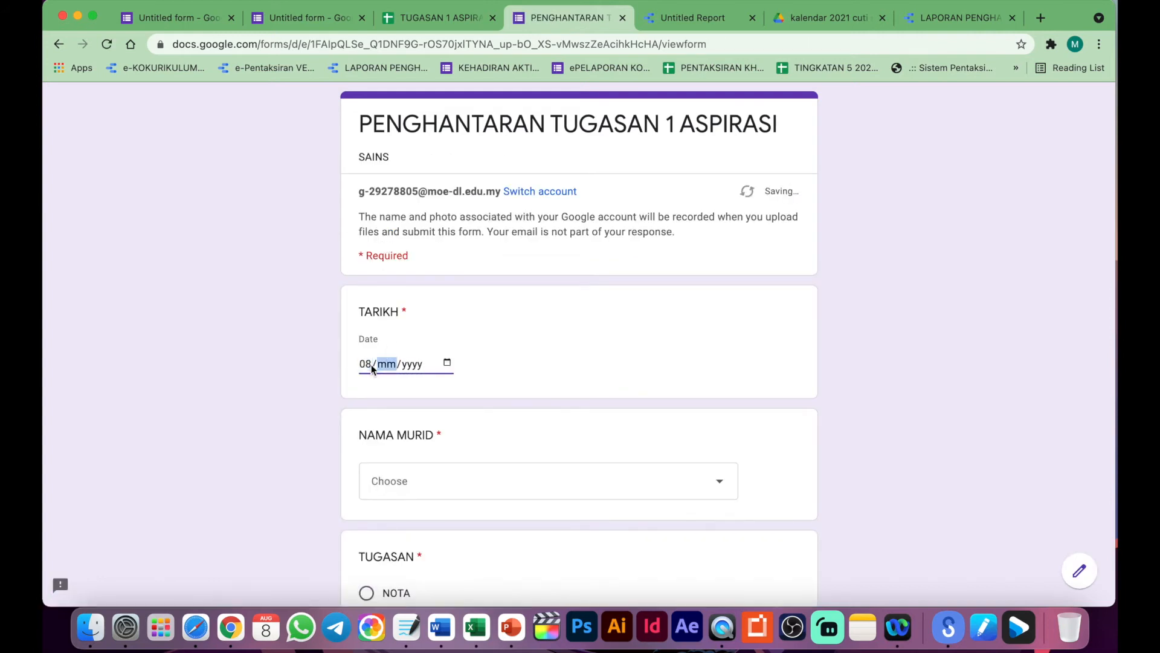
text(211)
click(533, 470)
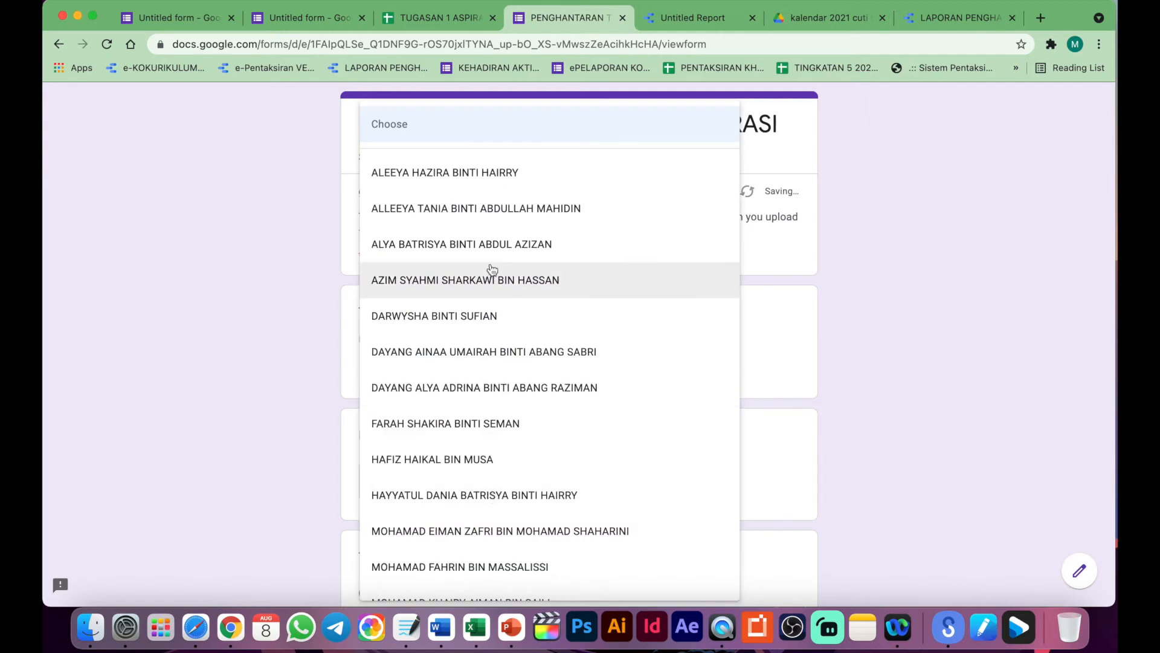
click(486, 175)
scroll(345, 332, down, 5)
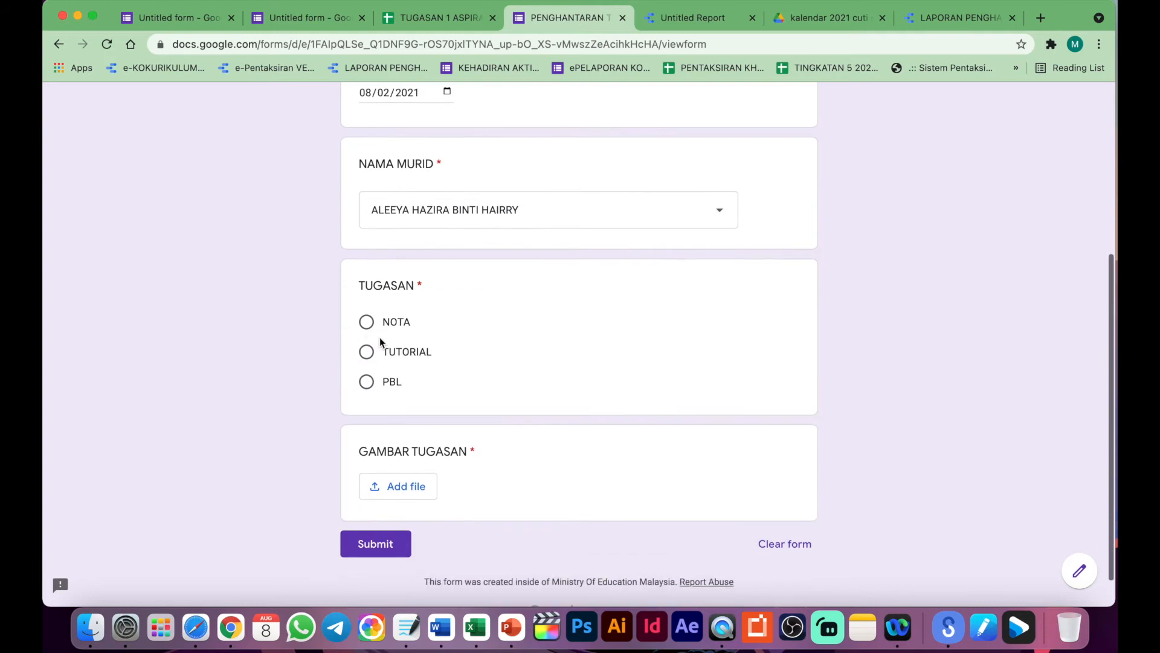
Complete the response with TUGASAN set to NOTA and kalendar 2021 cuti sekolah.jpeg uploaded under GAMBAR TUGASAN, and submit it
click(370, 323)
click(386, 486)
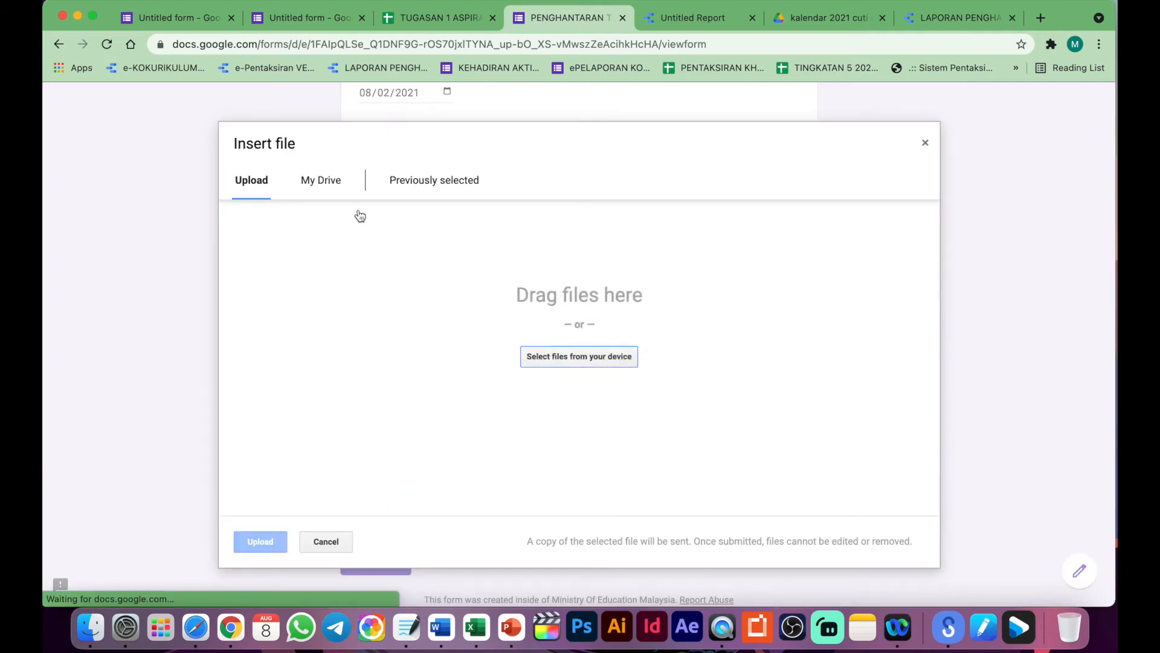
click(554, 358)
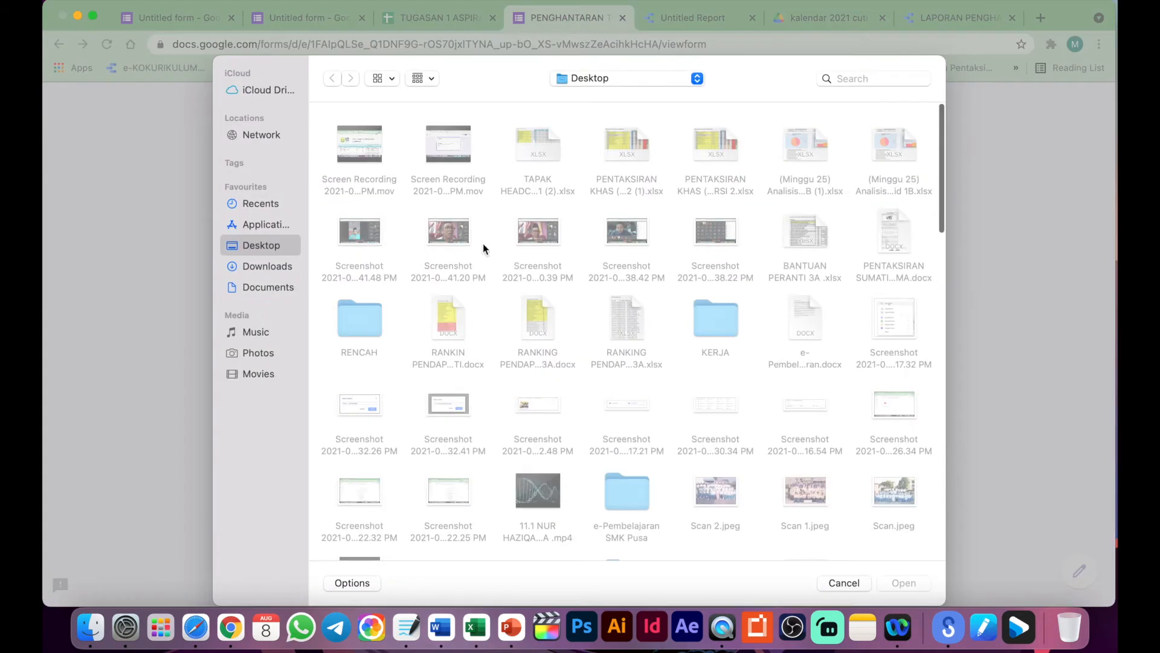
scroll(503, 427, down, 6)
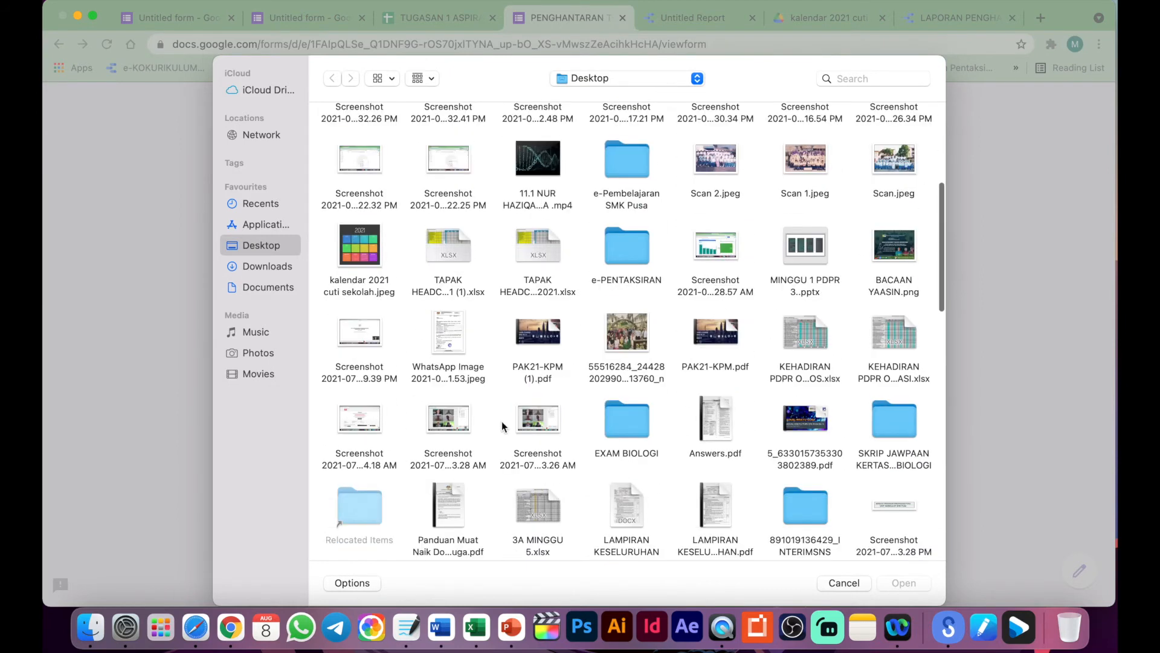
double_click(345, 252)
click(260, 541)
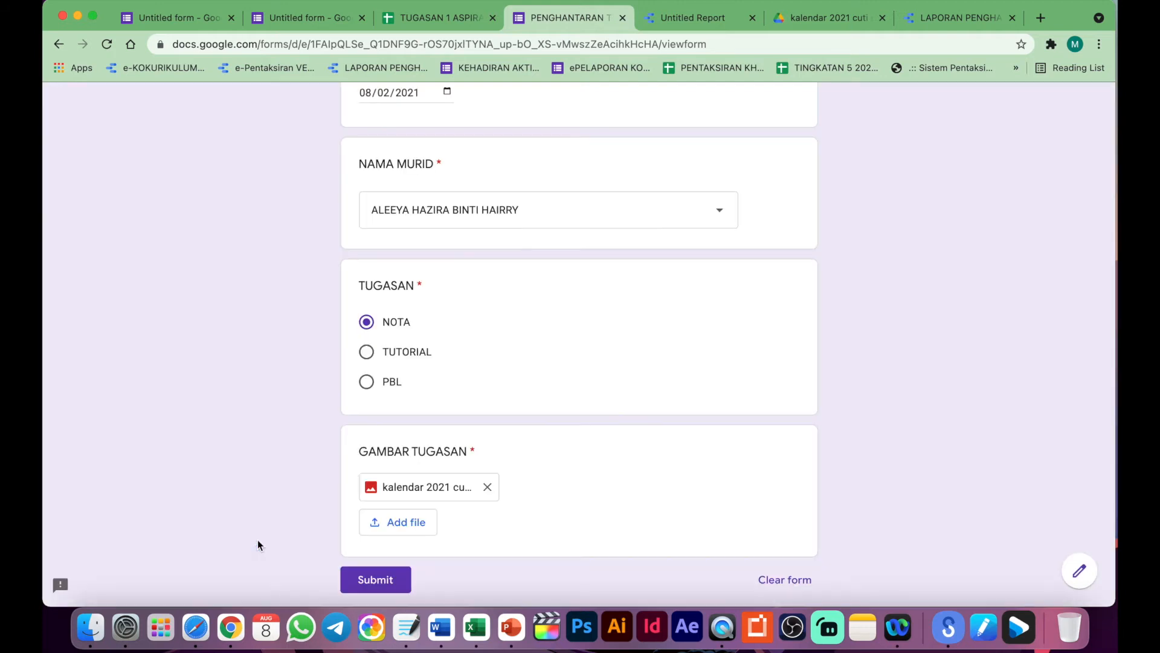
click(371, 578)
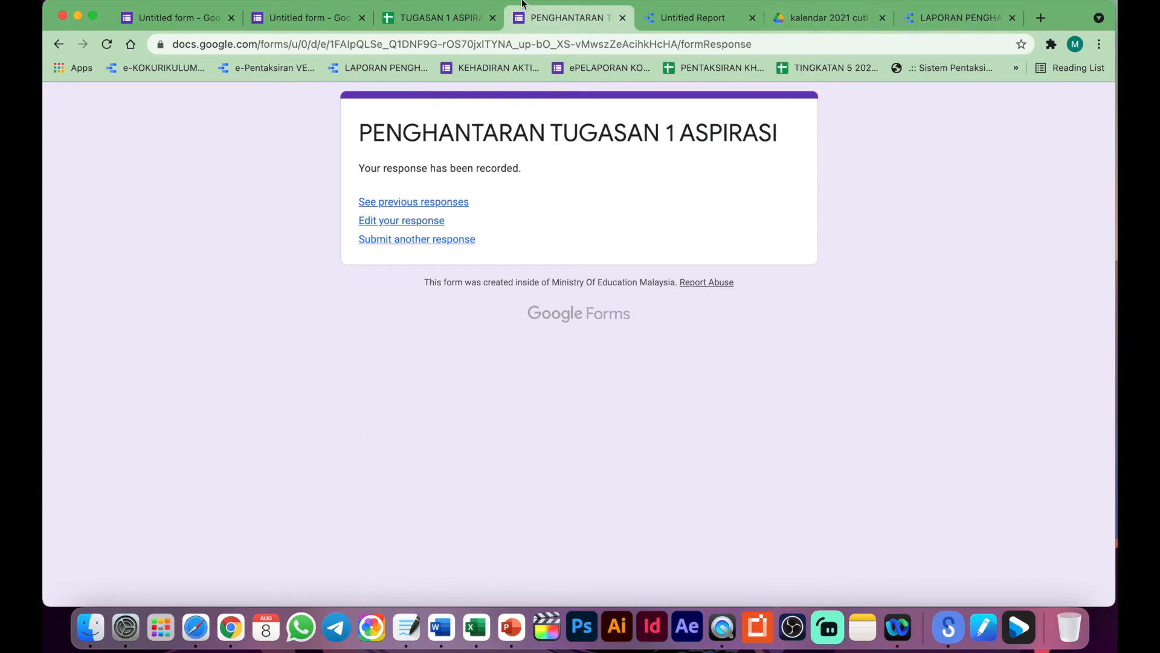
Switch to the untitled Data Studio report, open it for editing and refresh its data
click(687, 24)
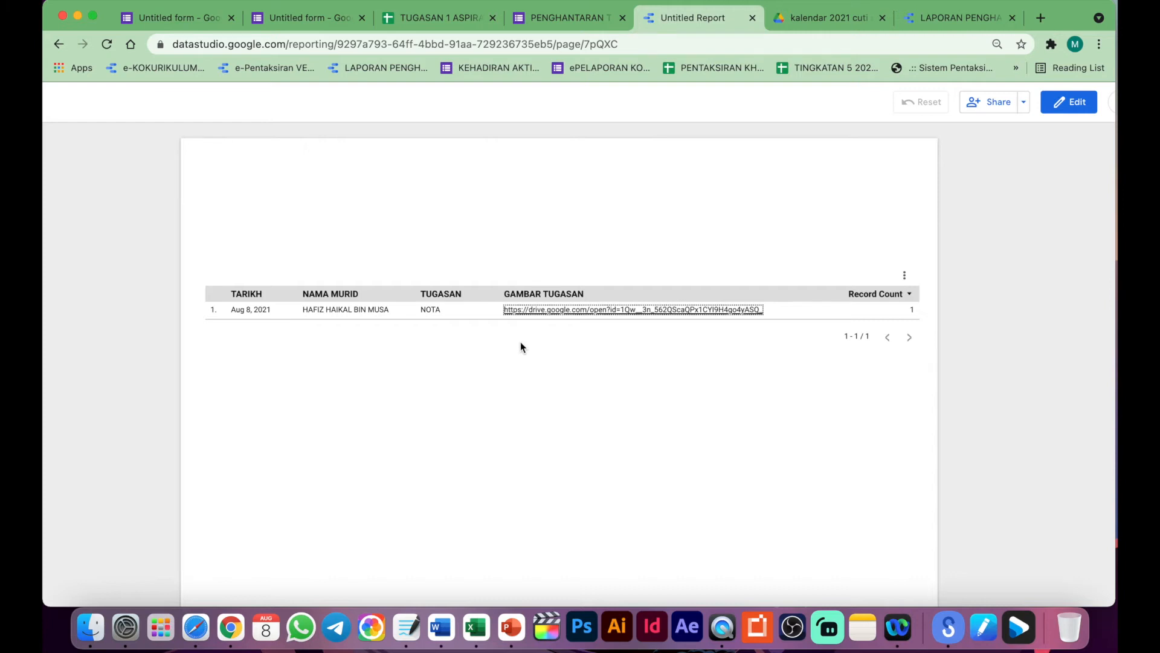
click(1064, 107)
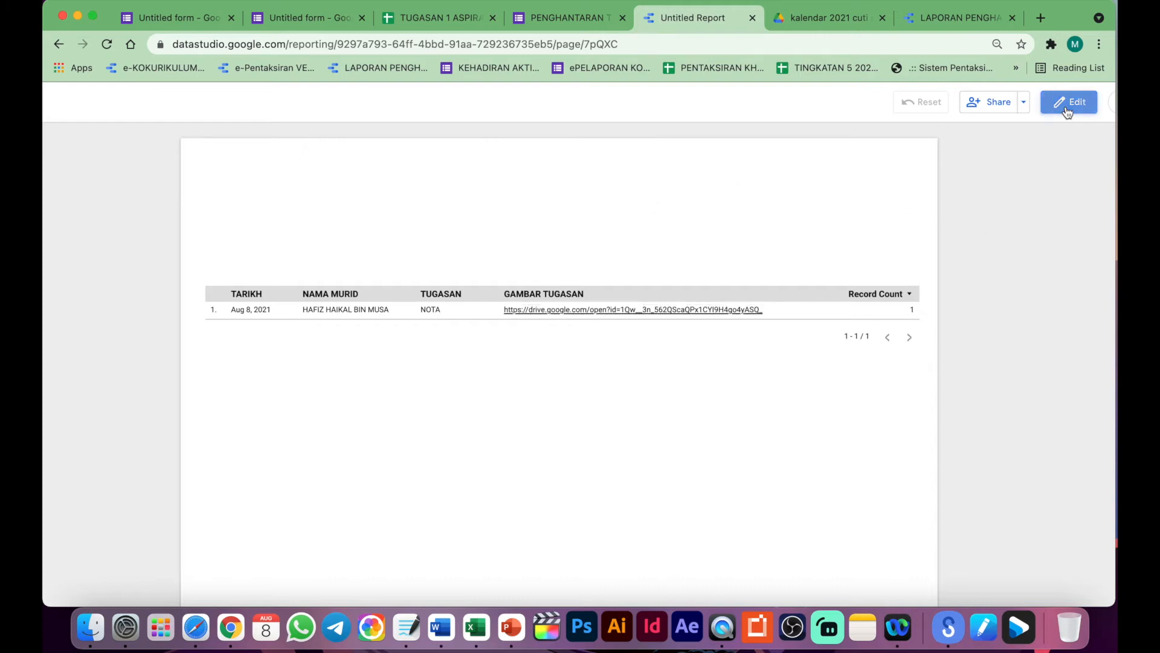
click(1023, 107)
click(975, 228)
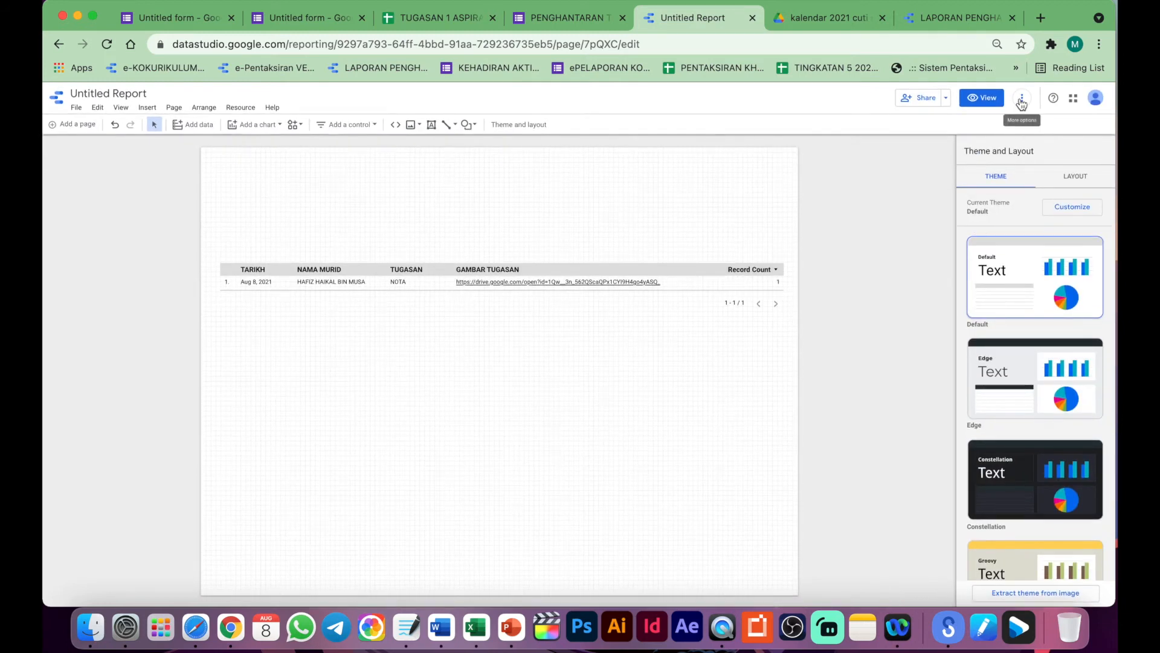
click(1021, 104)
click(1032, 124)
Extend the submissions table's height down to near the bottom of the report page
click(539, 281)
drag(503, 310, 475, 538)
click(487, 192)
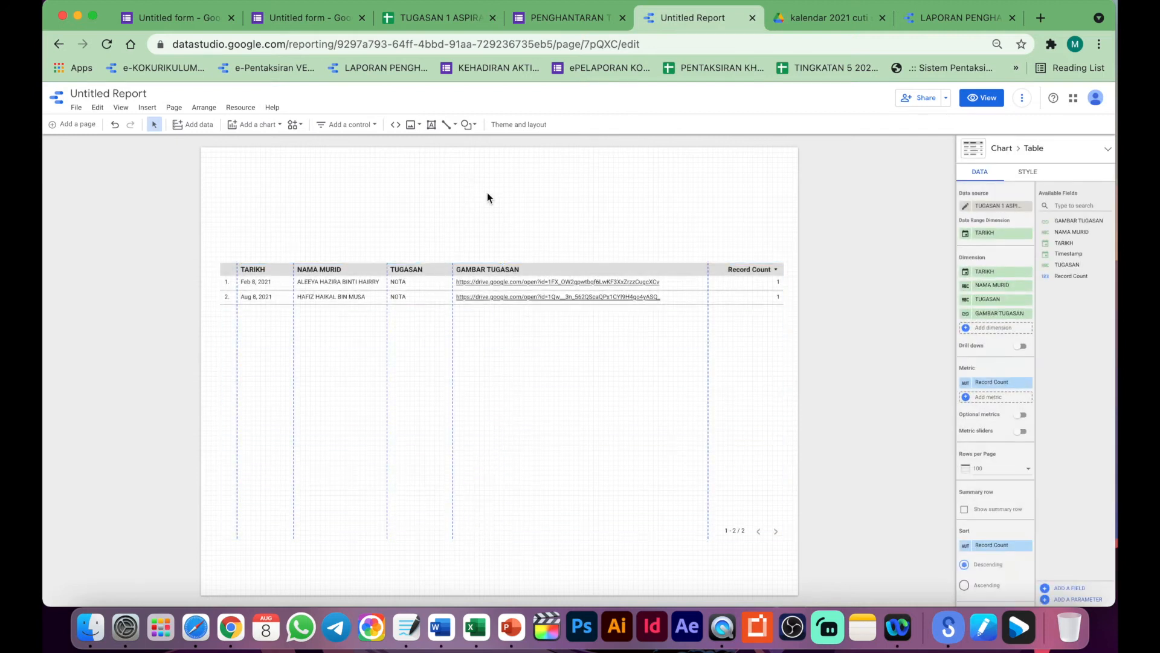
Preview the enlarged table in view mode and refresh the report data from there
click(981, 97)
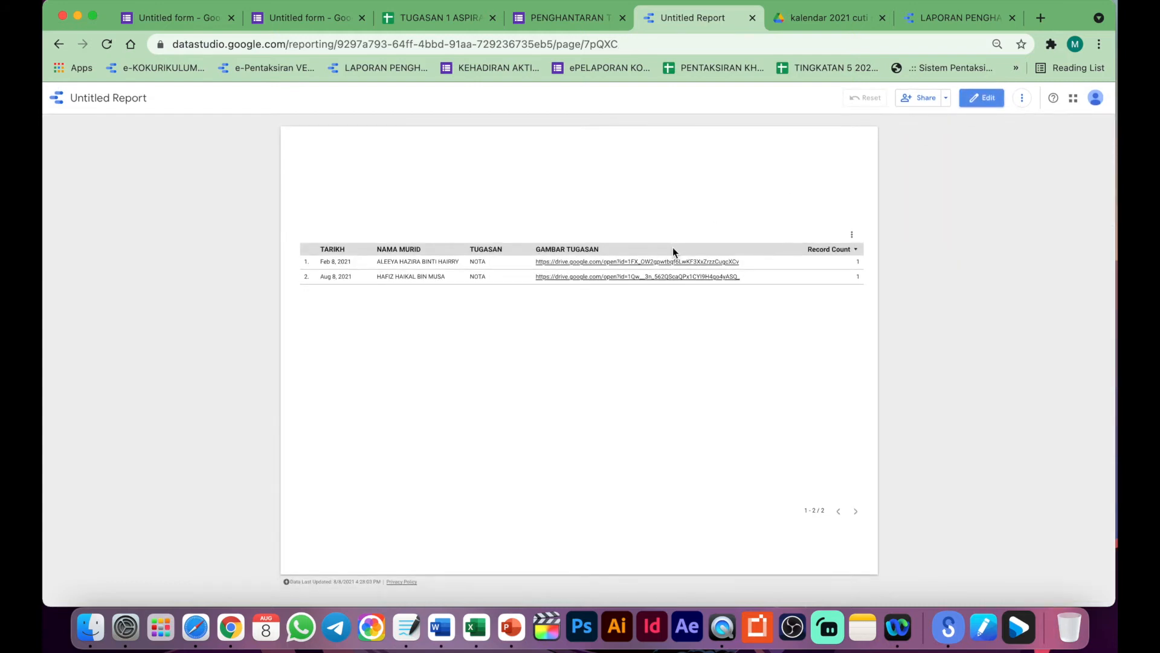
click(1022, 97)
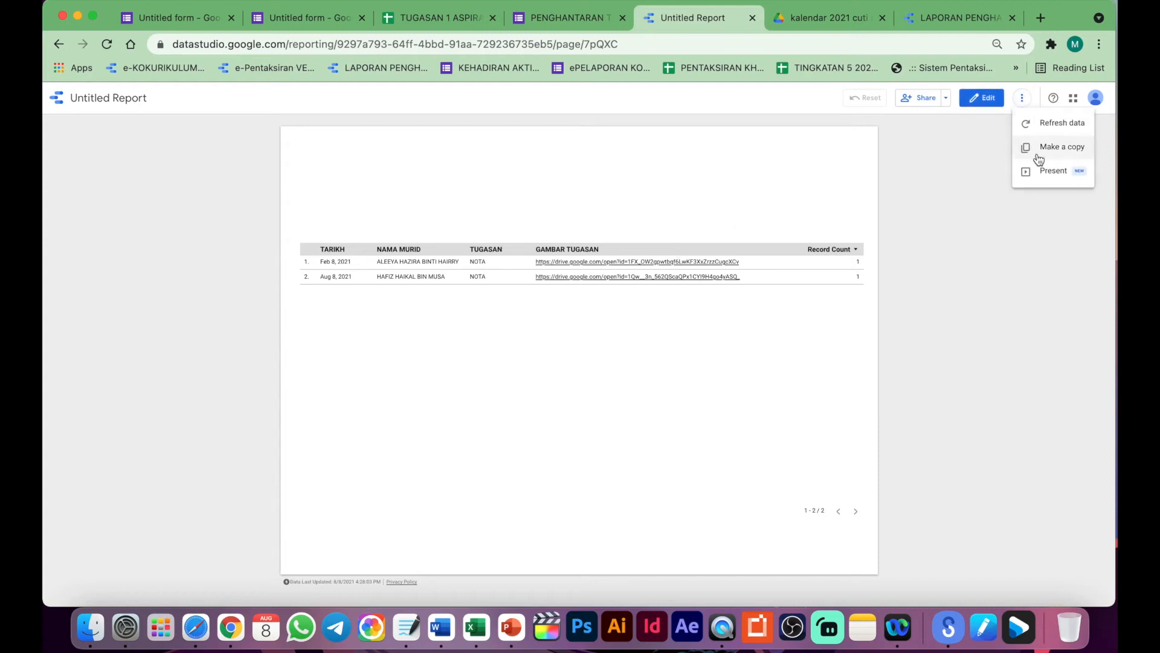
click(955, 159)
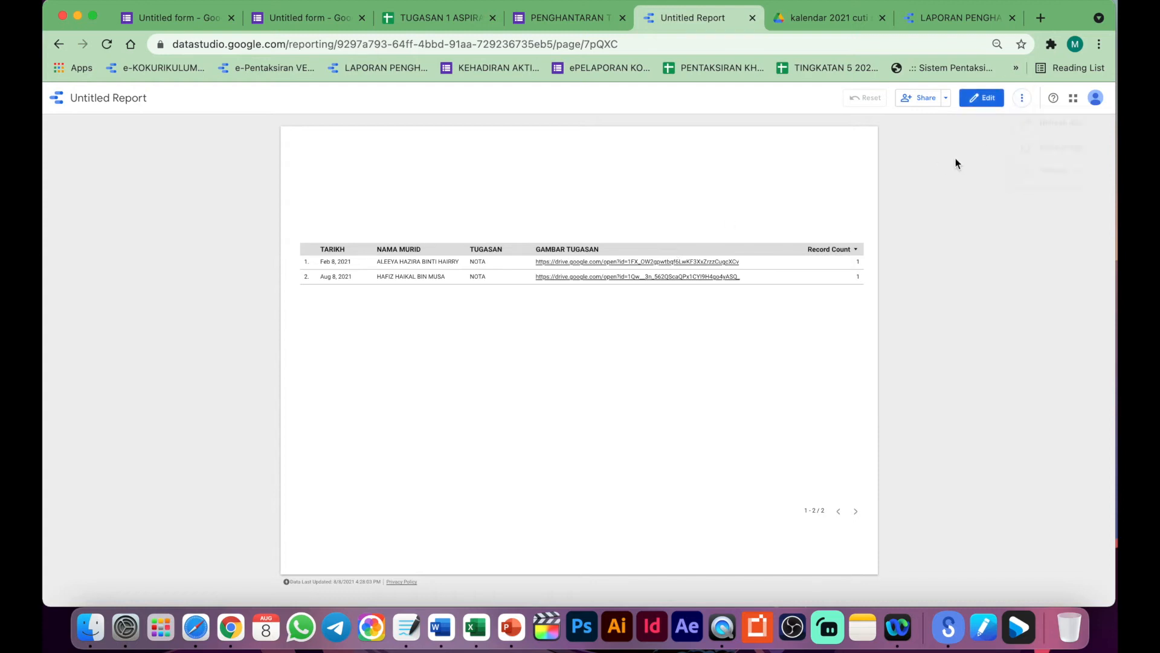
click(1022, 99)
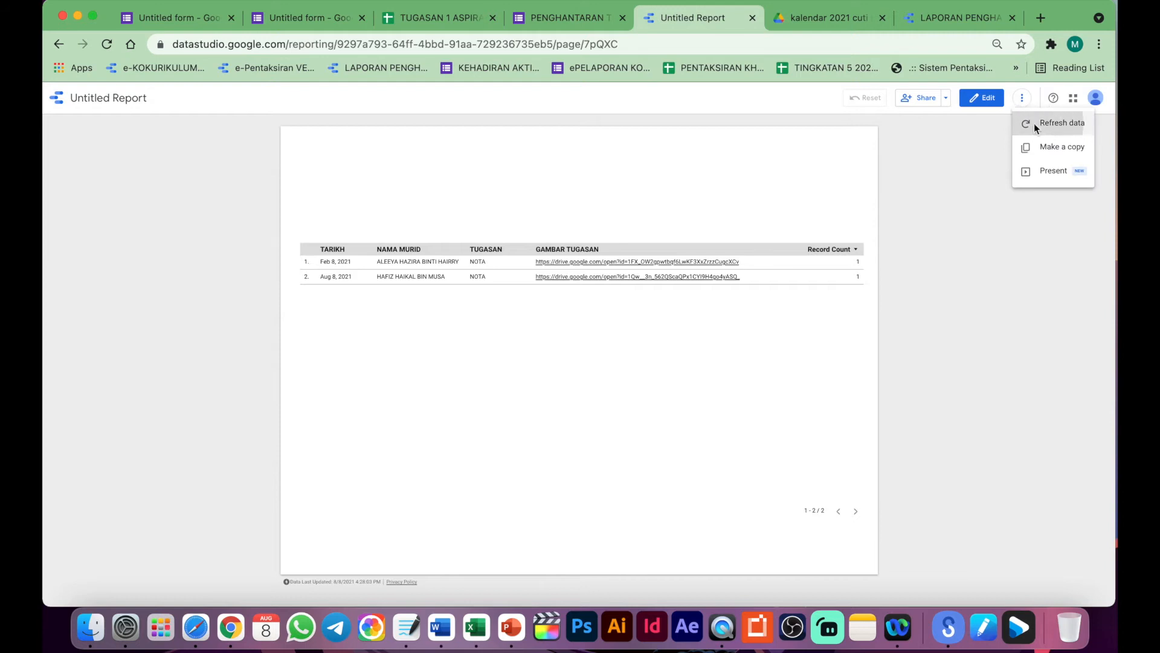
click(1035, 123)
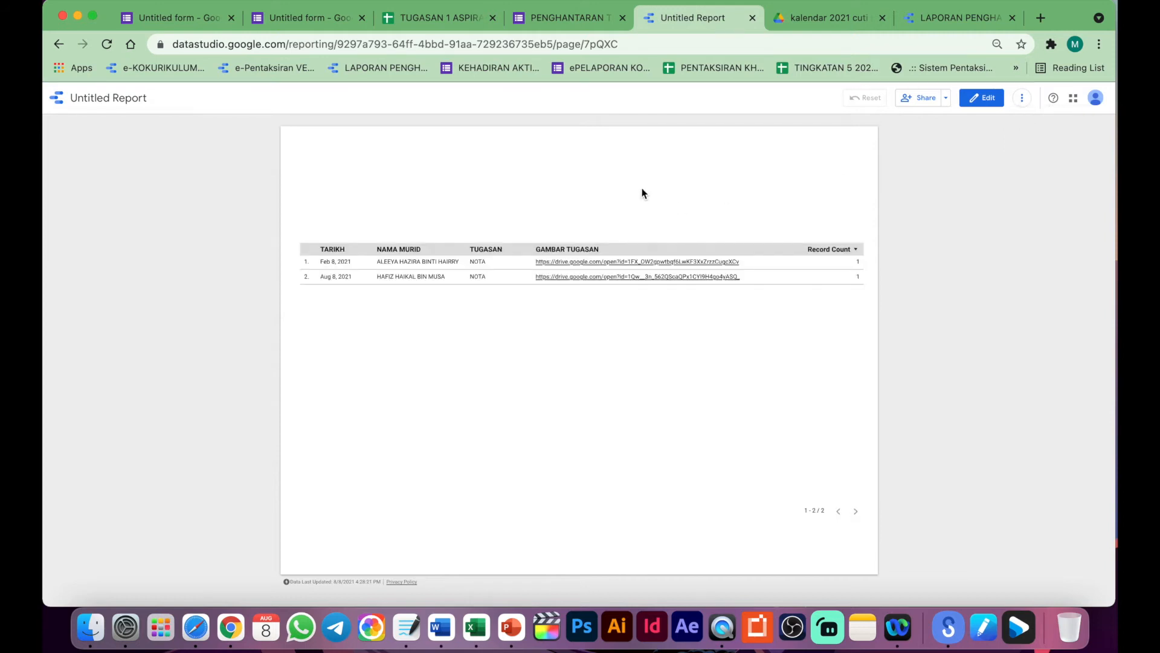
Demonstrate refreshing the data again in view mode, switching between editing and viewing, and return to editing
click(597, 355)
click(1021, 100)
click(1034, 120)
click(985, 98)
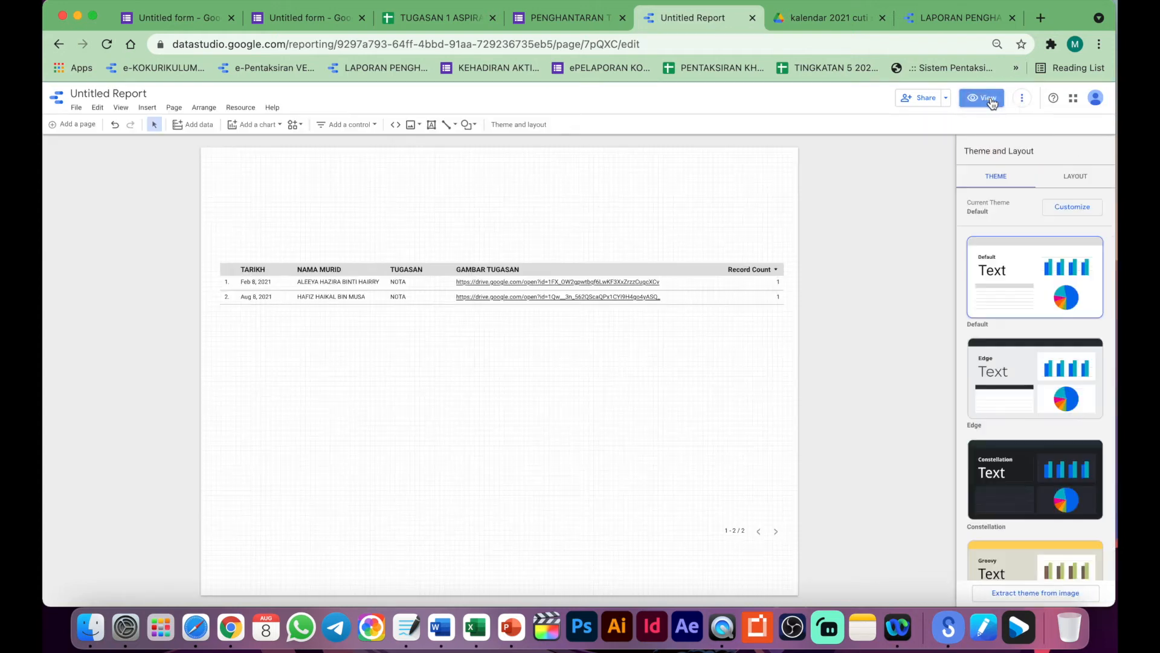
click(985, 99)
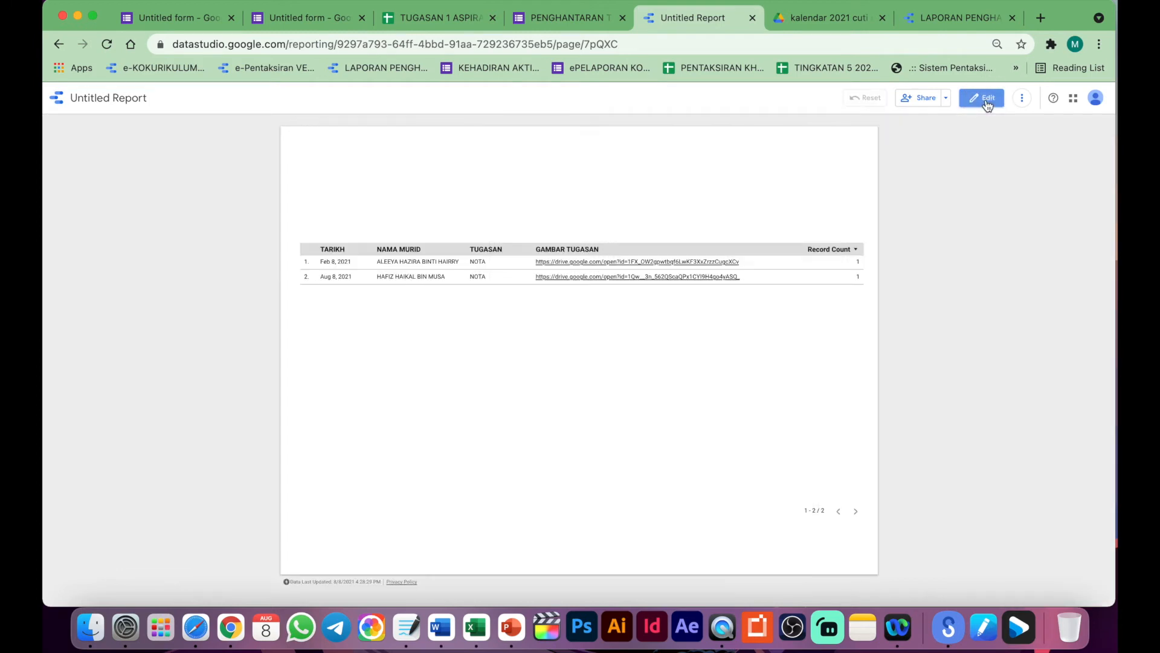
click(1021, 98)
click(1027, 127)
click(982, 97)
Add a text box above the table reading PENGHANTARAN TUGASAN CIKGU plus the teacher's name, and widen it
click(432, 128)
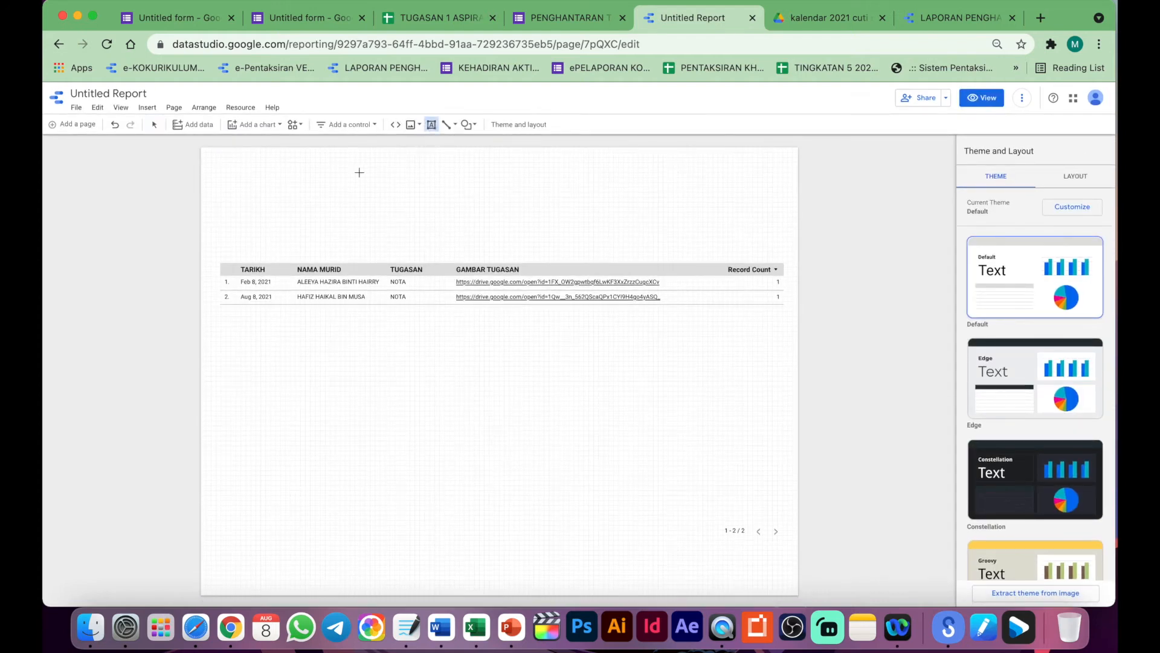
click(336, 181)
text(PENGHANTARAN TUGASAN CIKGU ISWANDY)
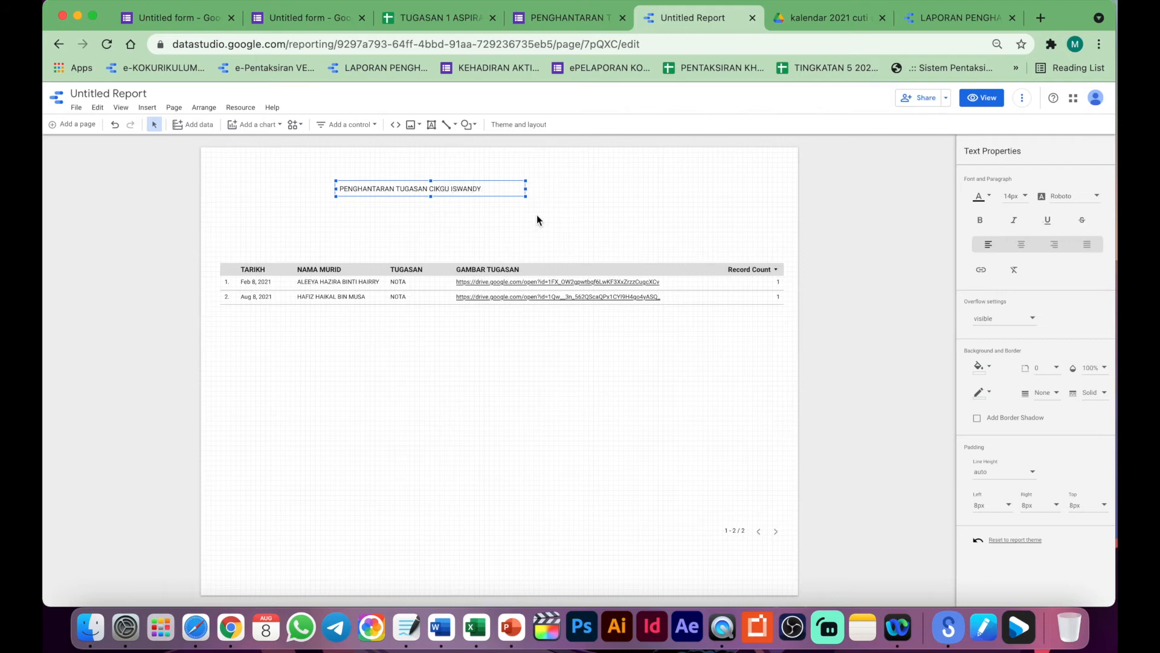
drag(526, 189, 663, 189)
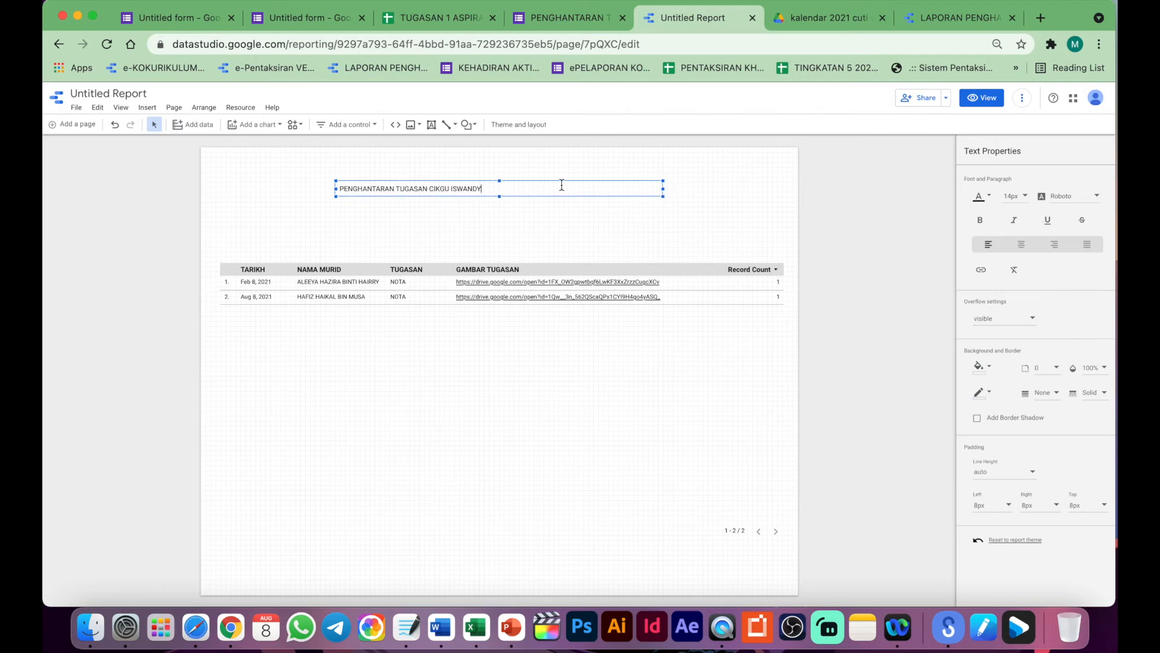
Set the report title's font size to 30px and move the title down closer to the table
triple_click(451, 189)
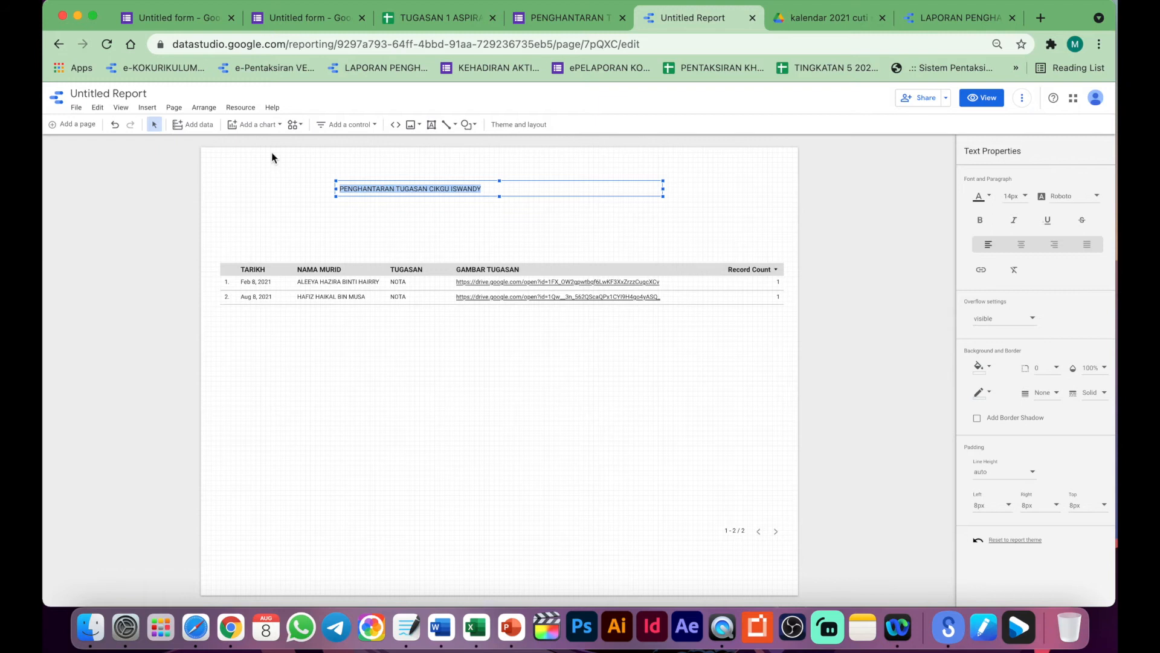
click(1014, 197)
scroll(1030, 253, down, 3)
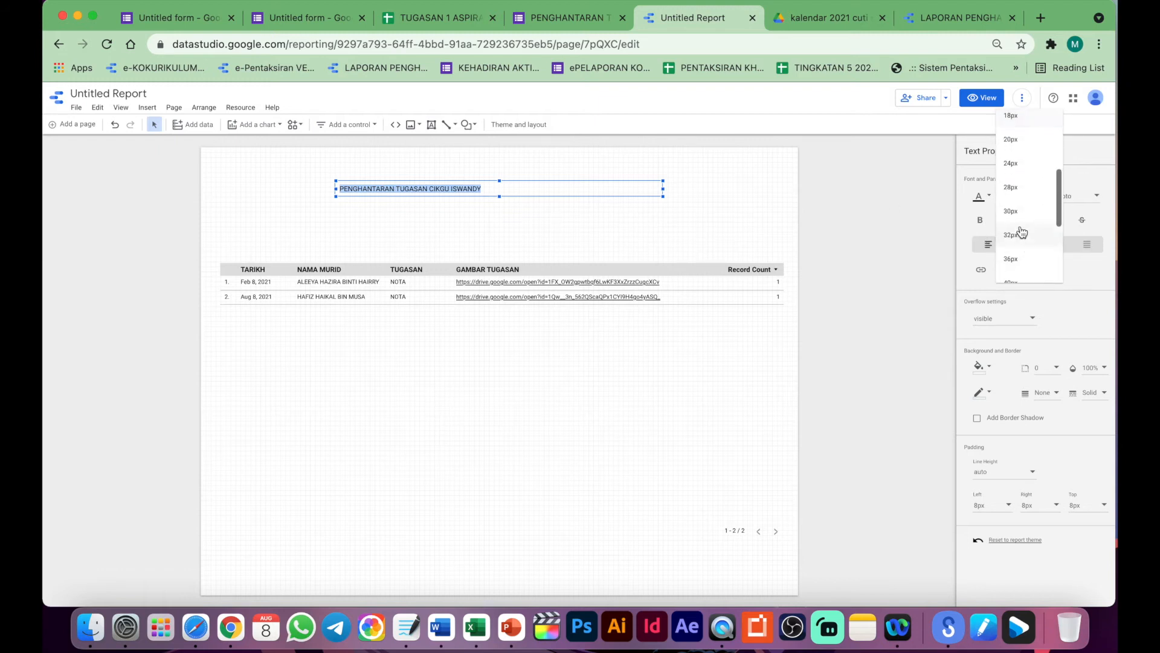
click(1020, 219)
click(468, 217)
click(499, 188)
drag(507, 181, 508, 207)
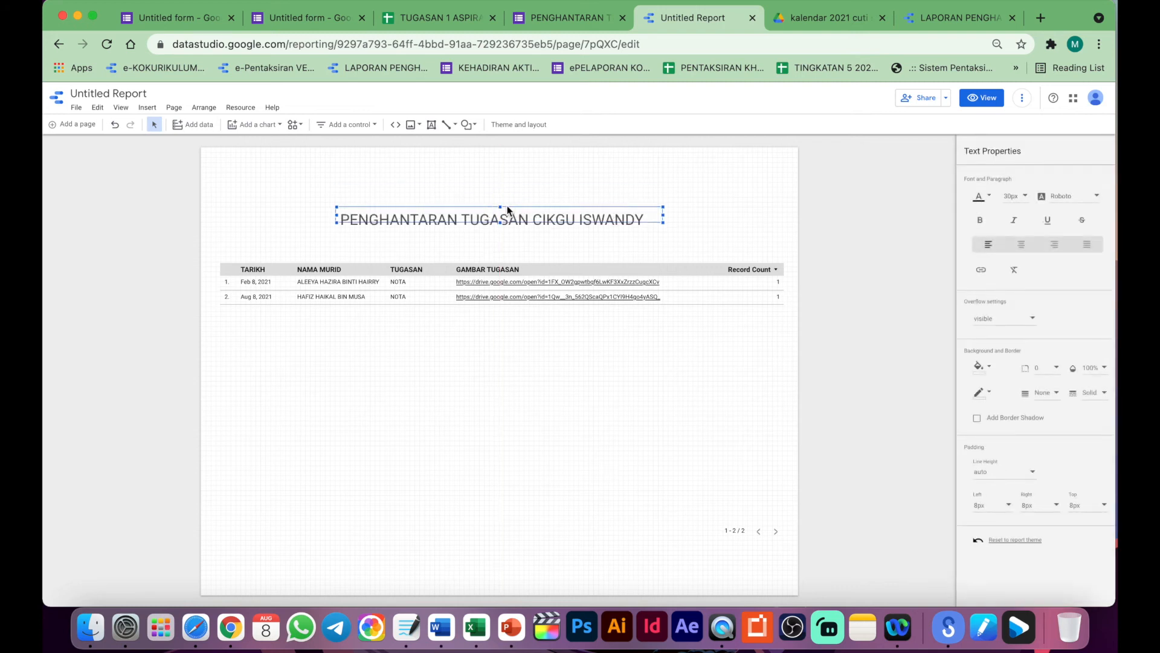
Append 1 ASPIRASI to the report title and widen its text box so the title fits on one line
double_click(632, 212)
click(643, 211)
text(1 ASPIRASI)
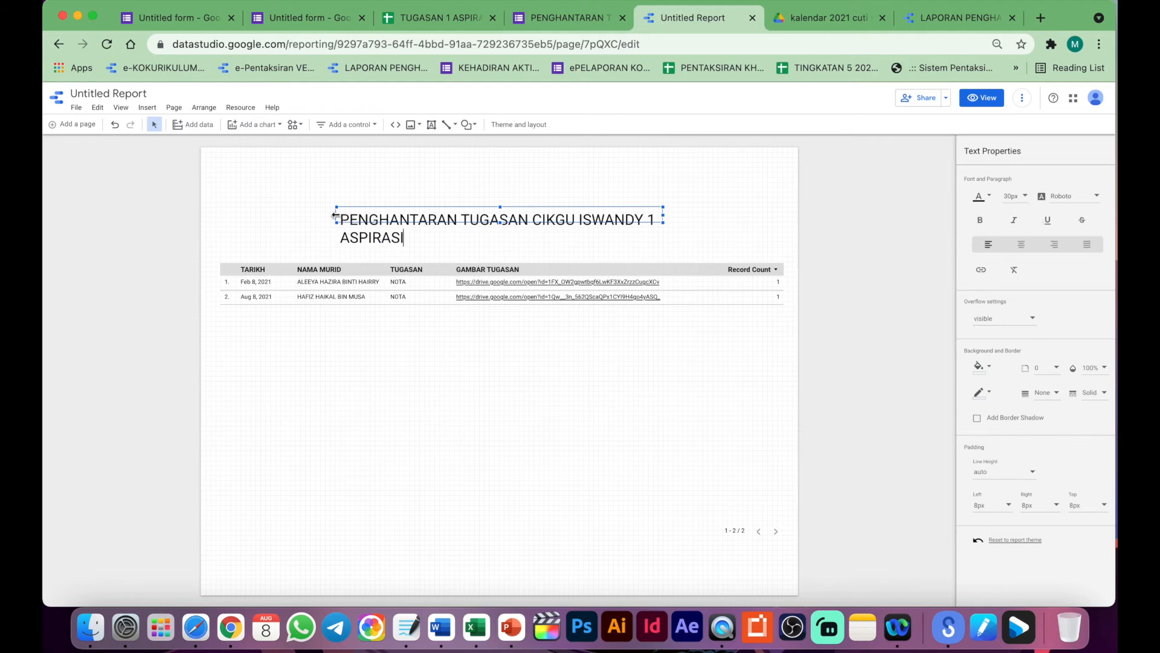
drag(334, 215, 258, 216)
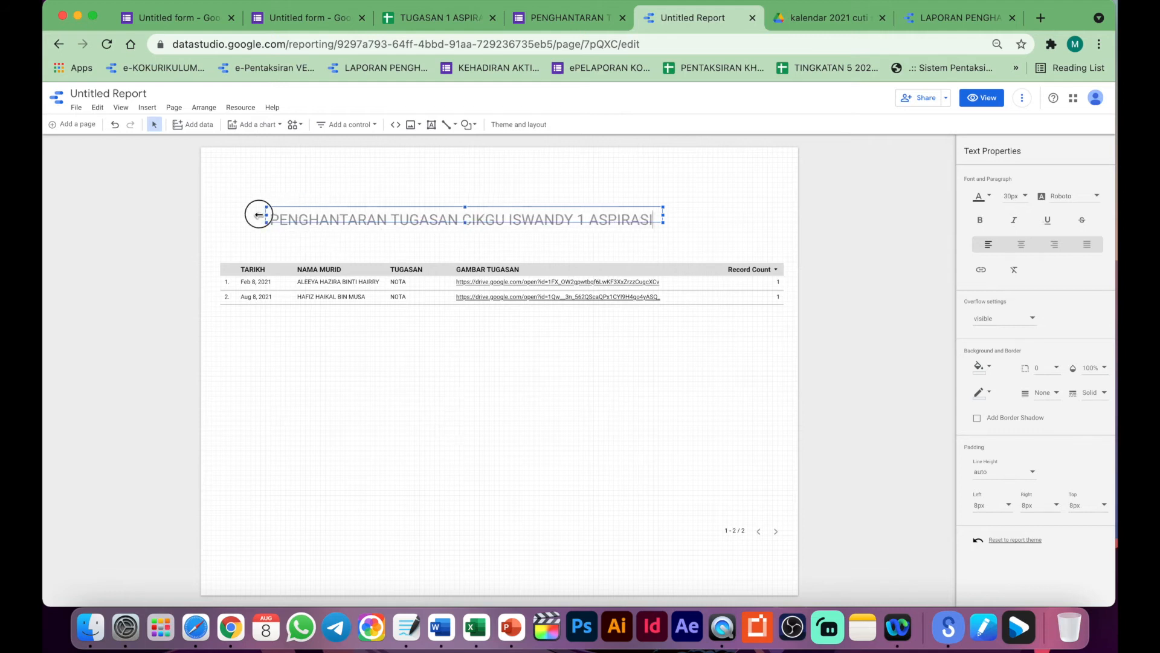
click(653, 172)
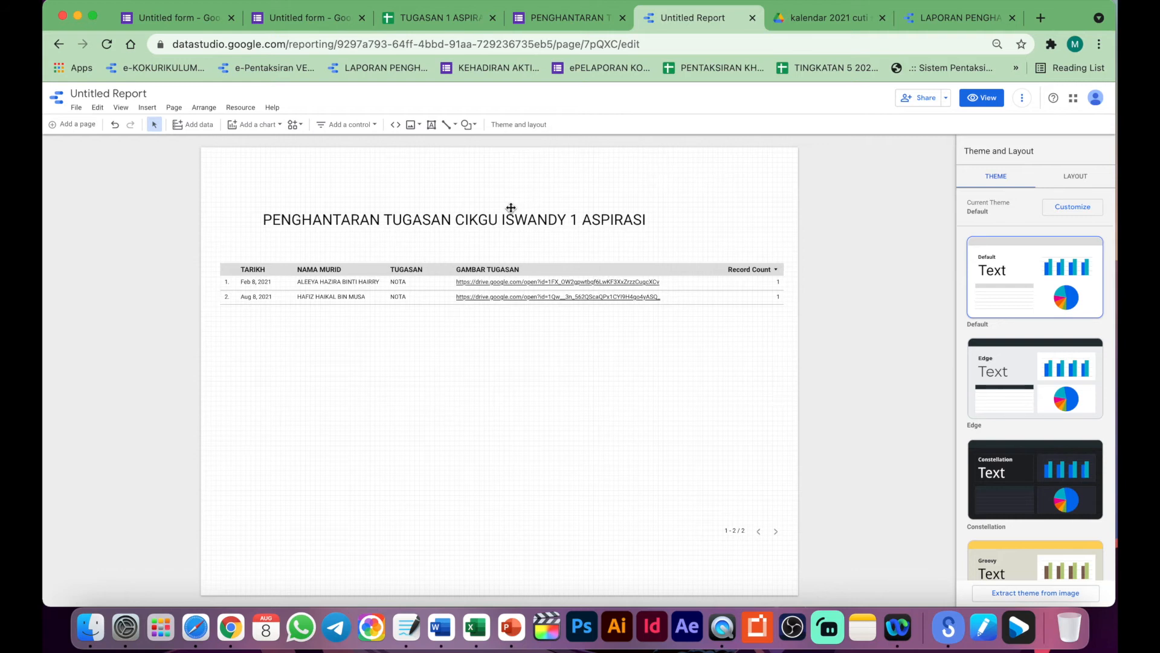
Add a second blank page to the report
scroll(93, 162, up, 5)
scroll(92, 162, up, 2)
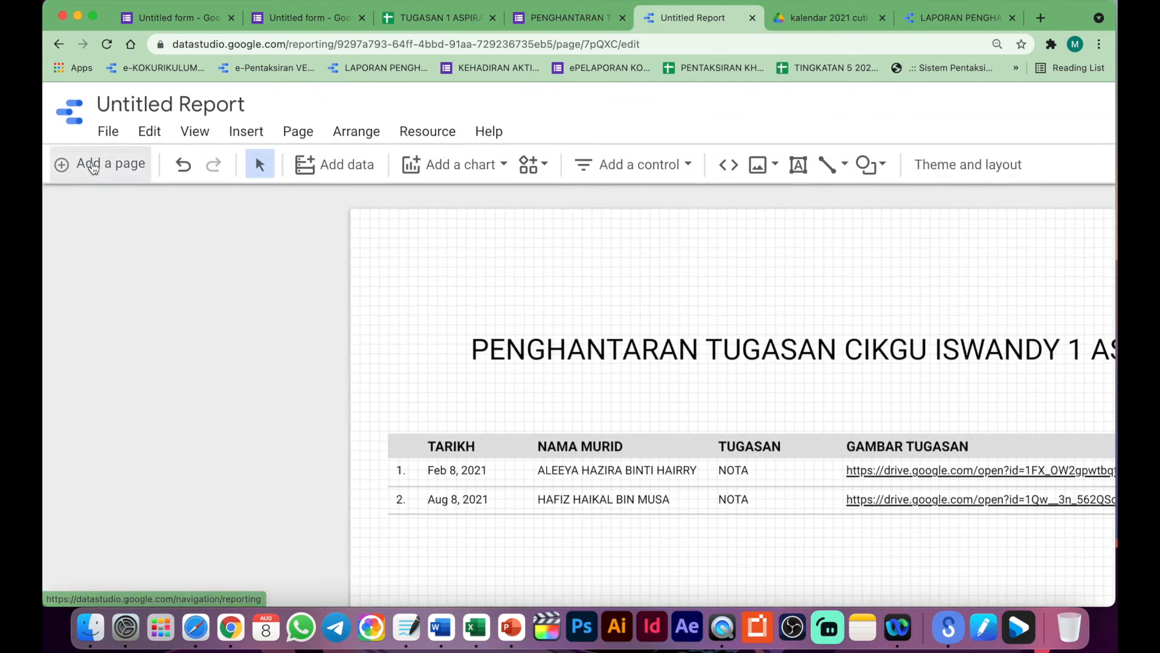
click(92, 166)
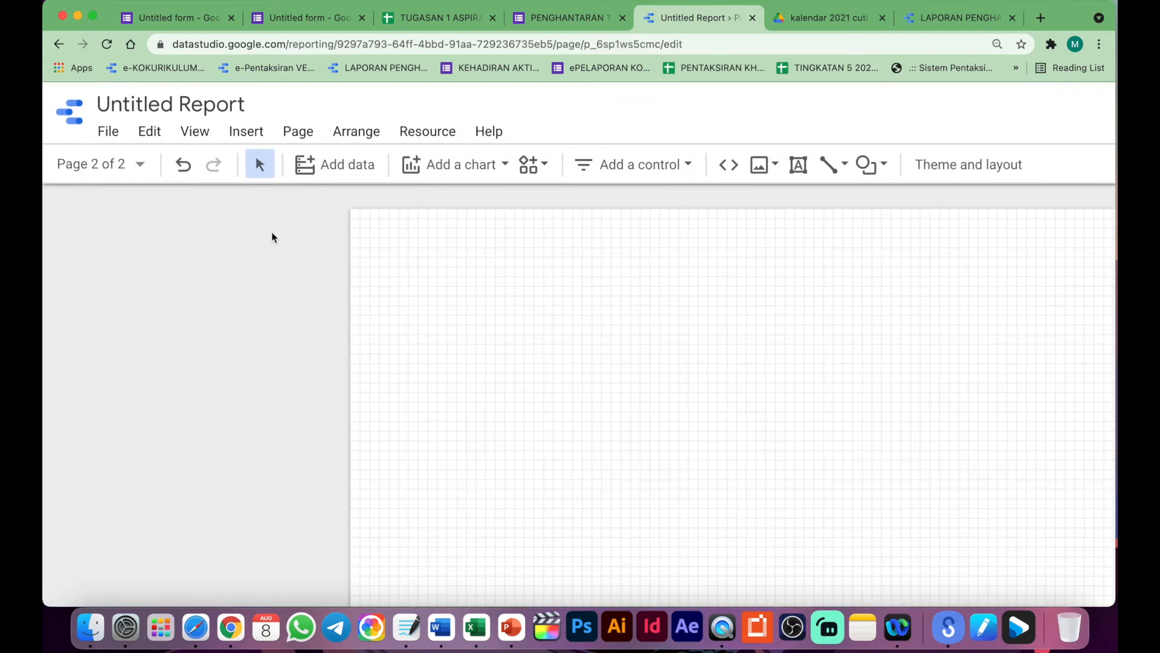
scroll(272, 237, down, 5)
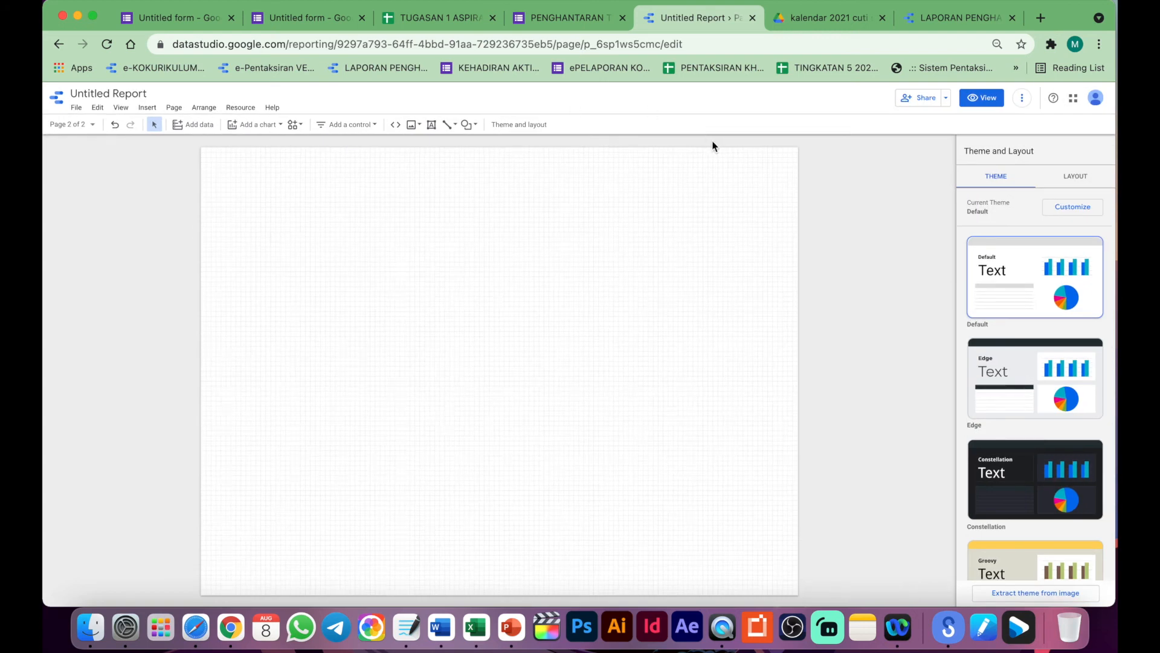
Return to the questions of the 1 ASPIRASI form's editor and close the response form and spreadsheet tabs
click(564, 20)
click(306, 16)
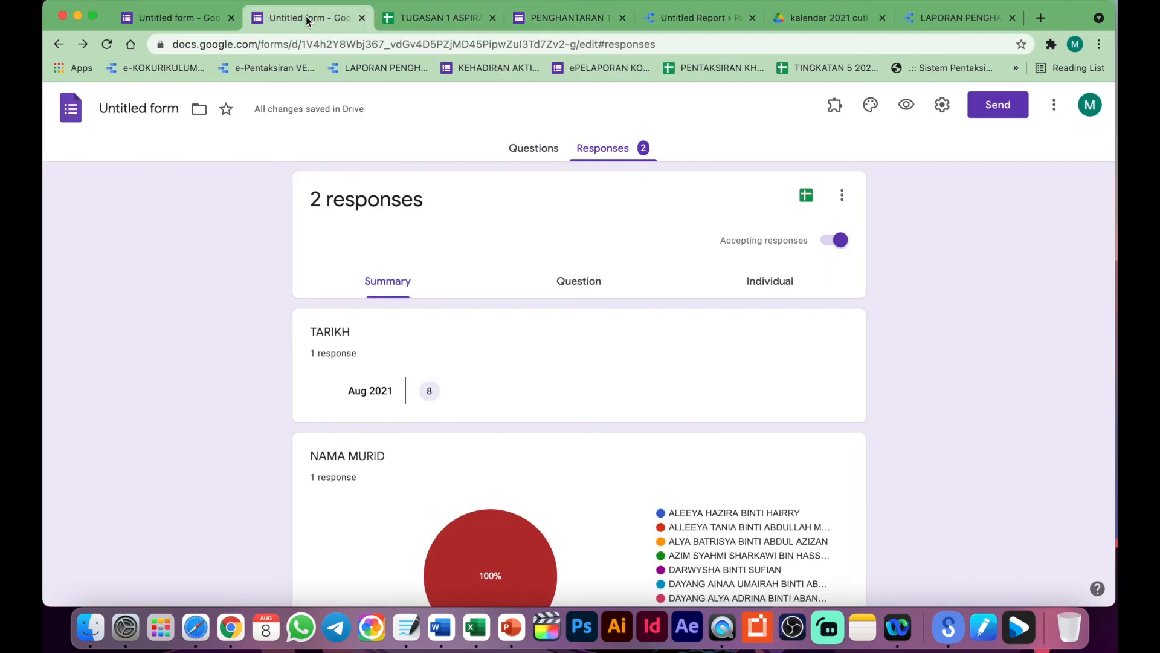
click(531, 157)
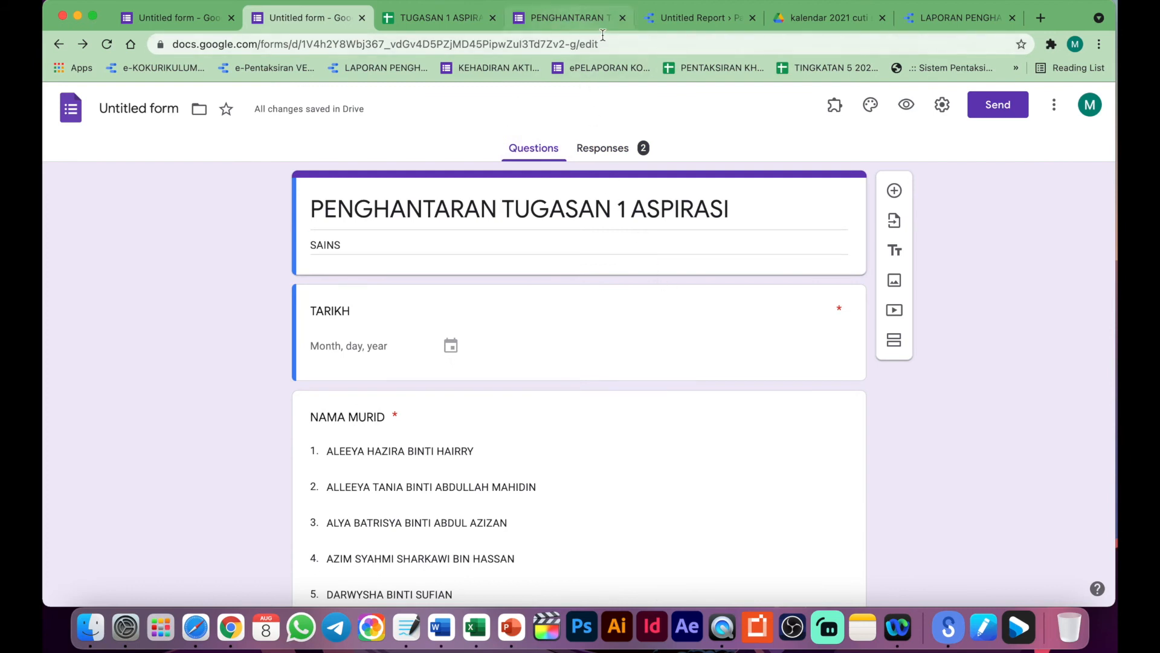
click(622, 18)
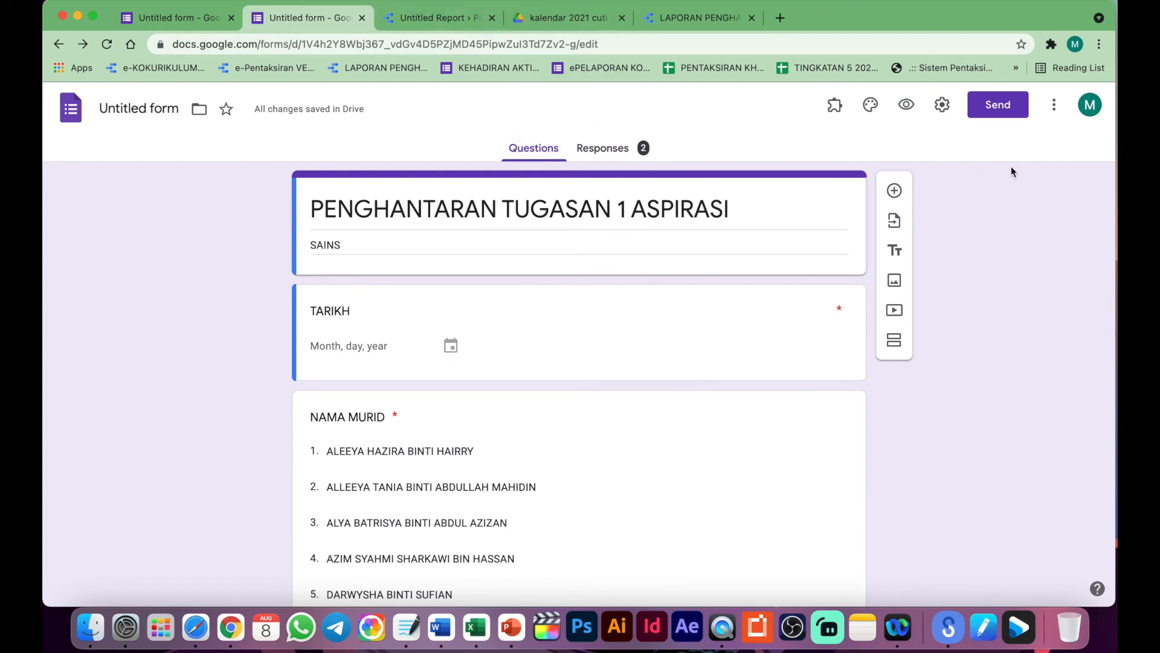
Make a copy of the 1 ASPIRASI form in My Drive named PENGHANTARA TUGSAAN 1 FASIH
click(1054, 106)
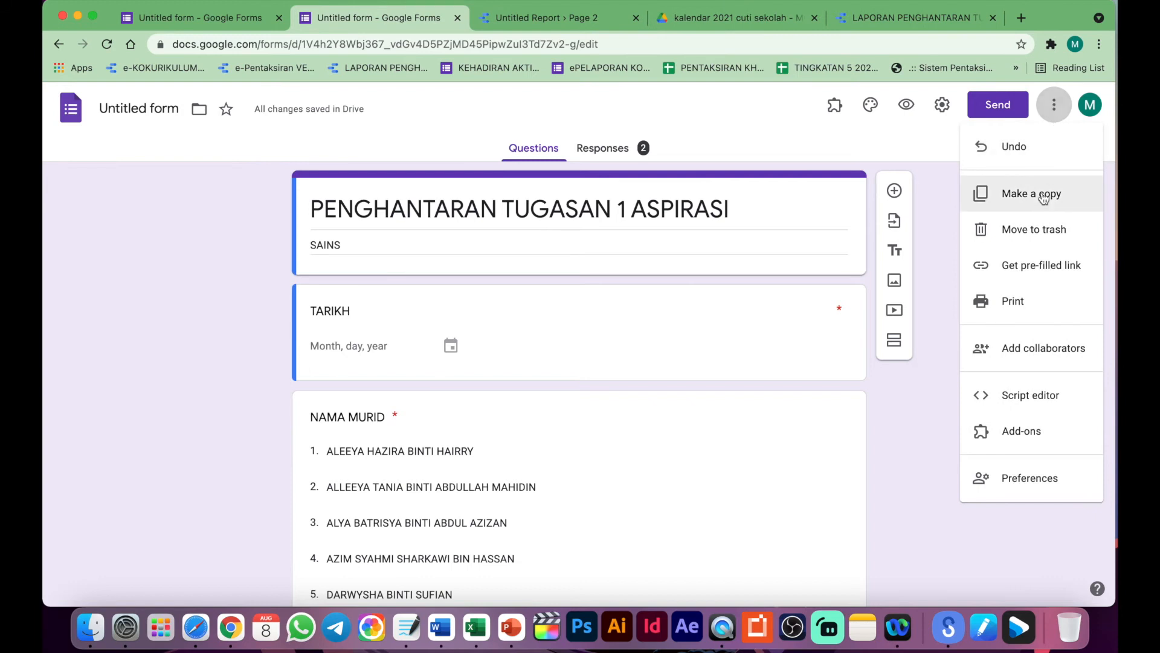
click(1025, 204)
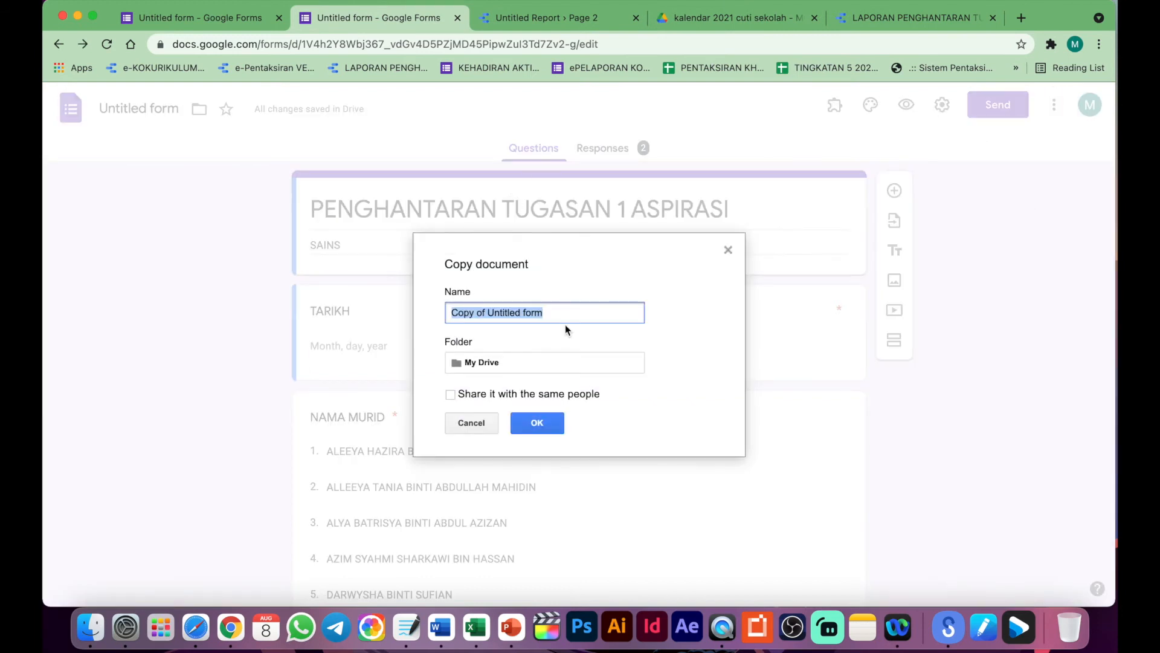
text(PENGHANTARA TUGSAAN 1 FASIH)
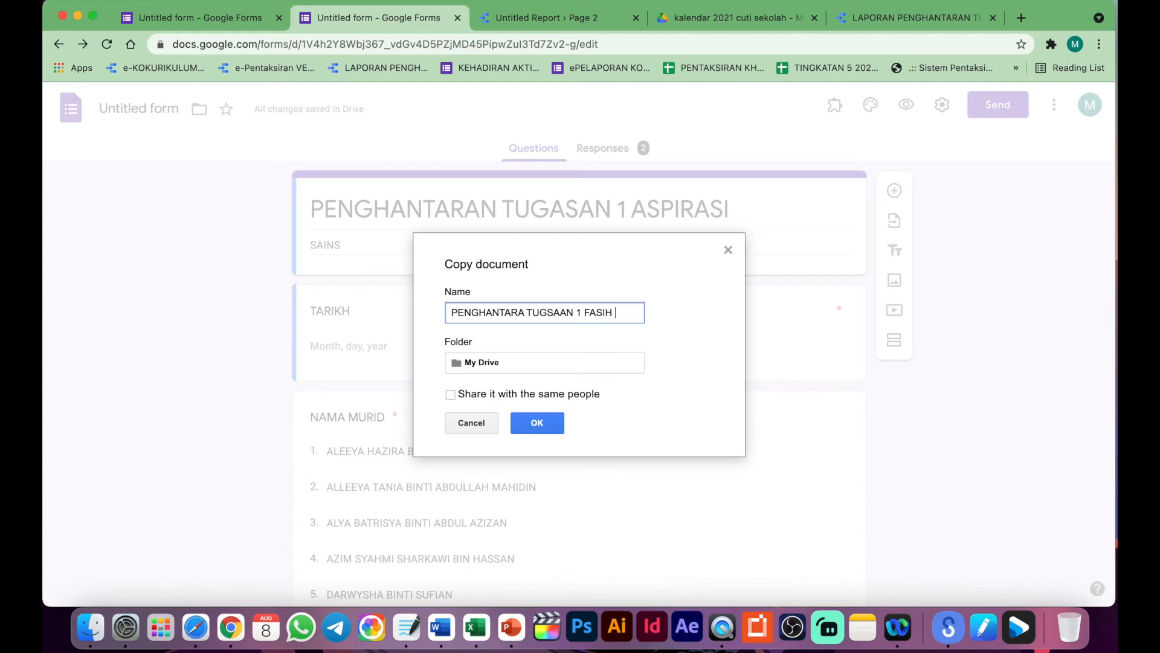
click(536, 423)
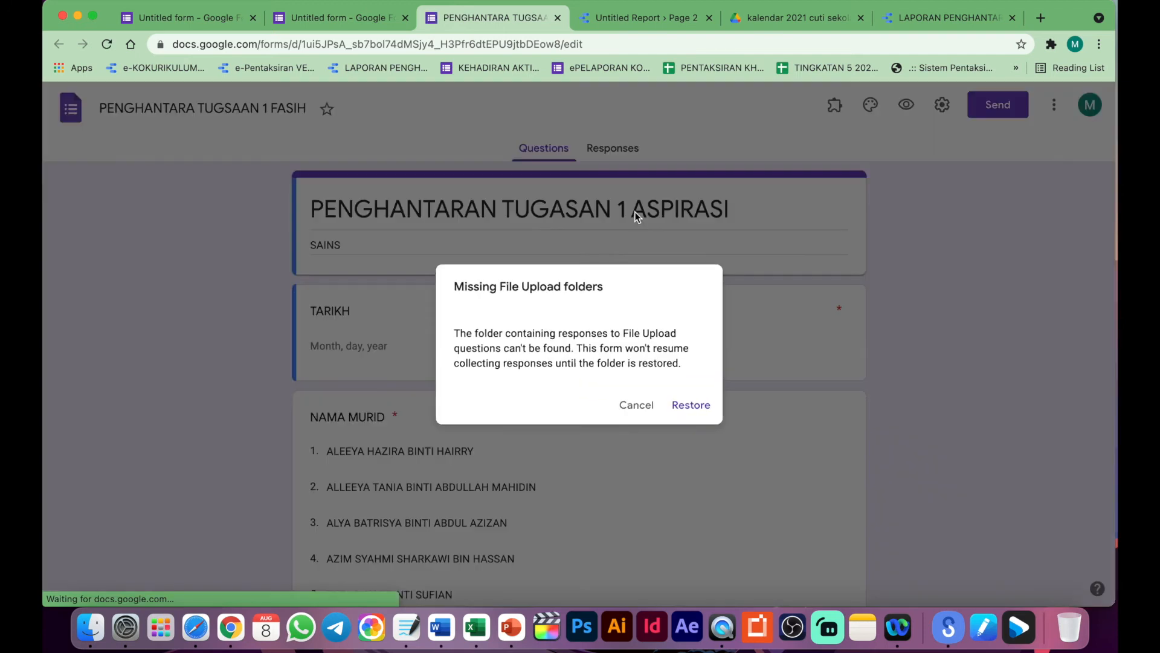
Restore the copied form's missing file upload folders, accept the 10 GB limit, and change ASPIRASI in the form title to FASIH
click(692, 406)
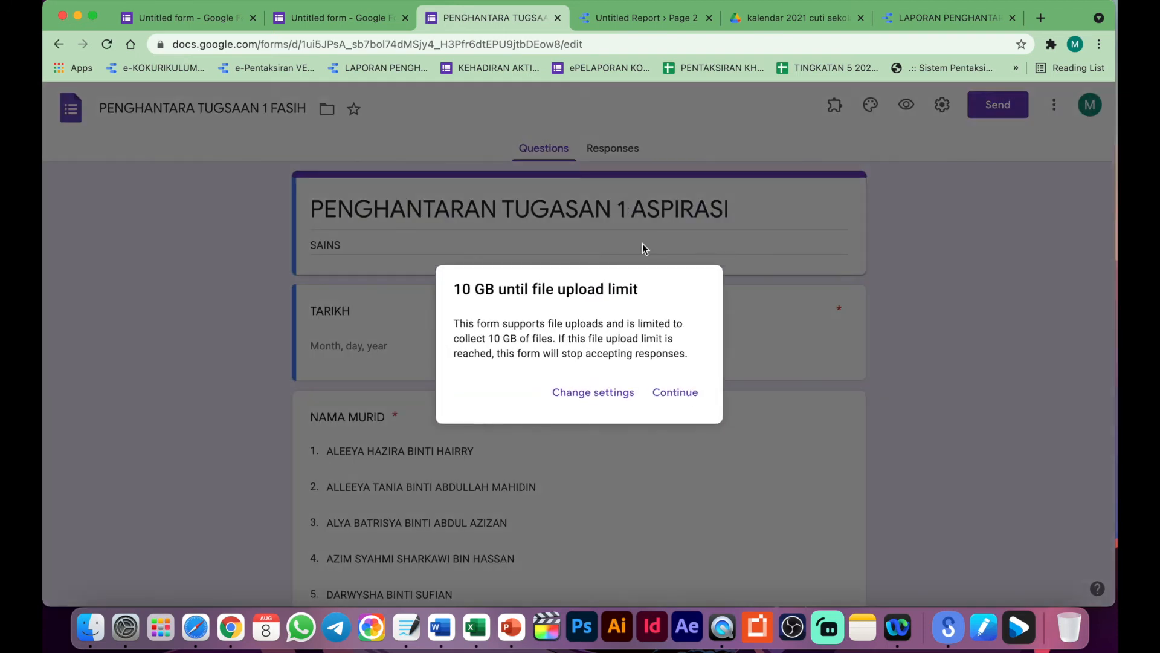
click(675, 392)
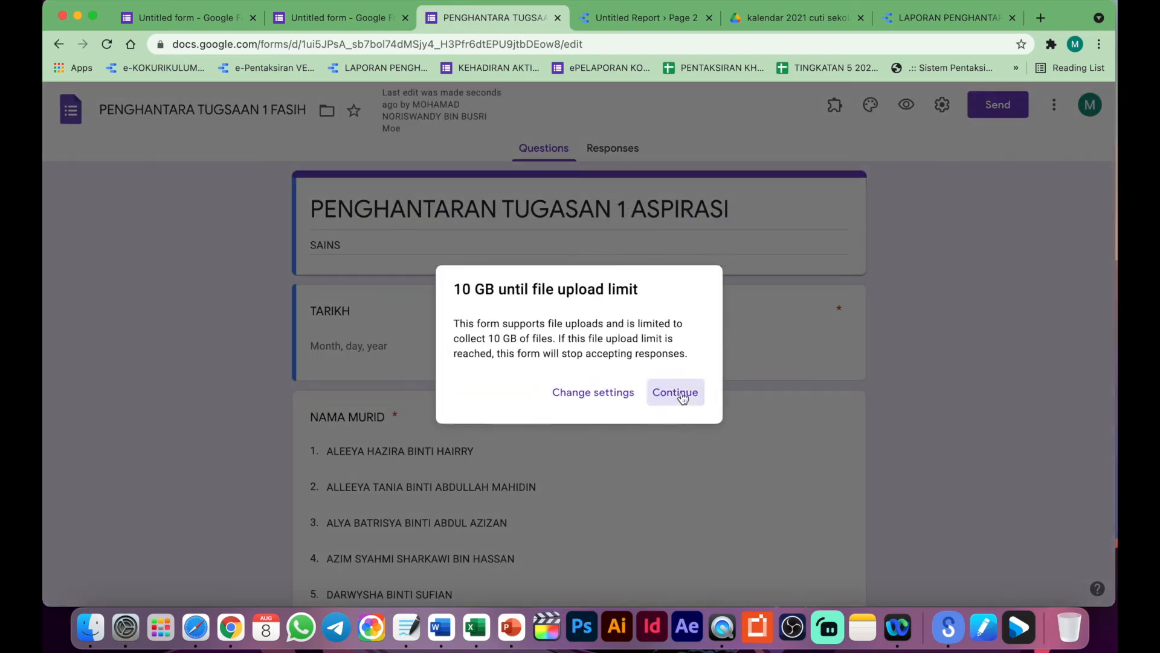
click(633, 204)
double_click(760, 207)
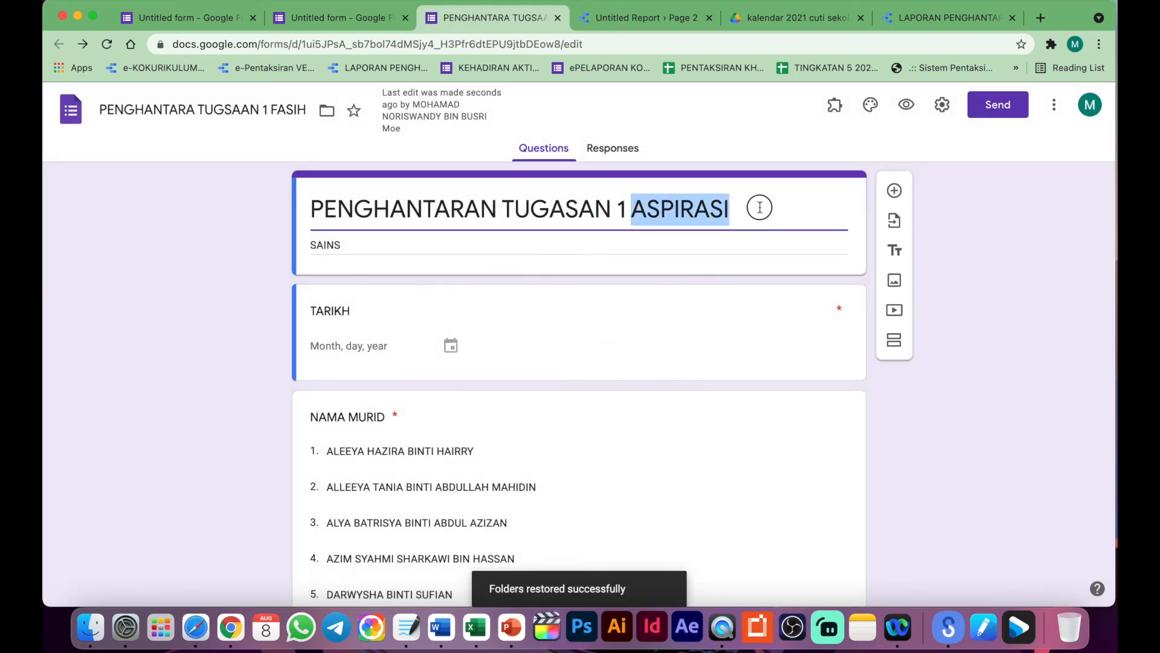
text(FASI)
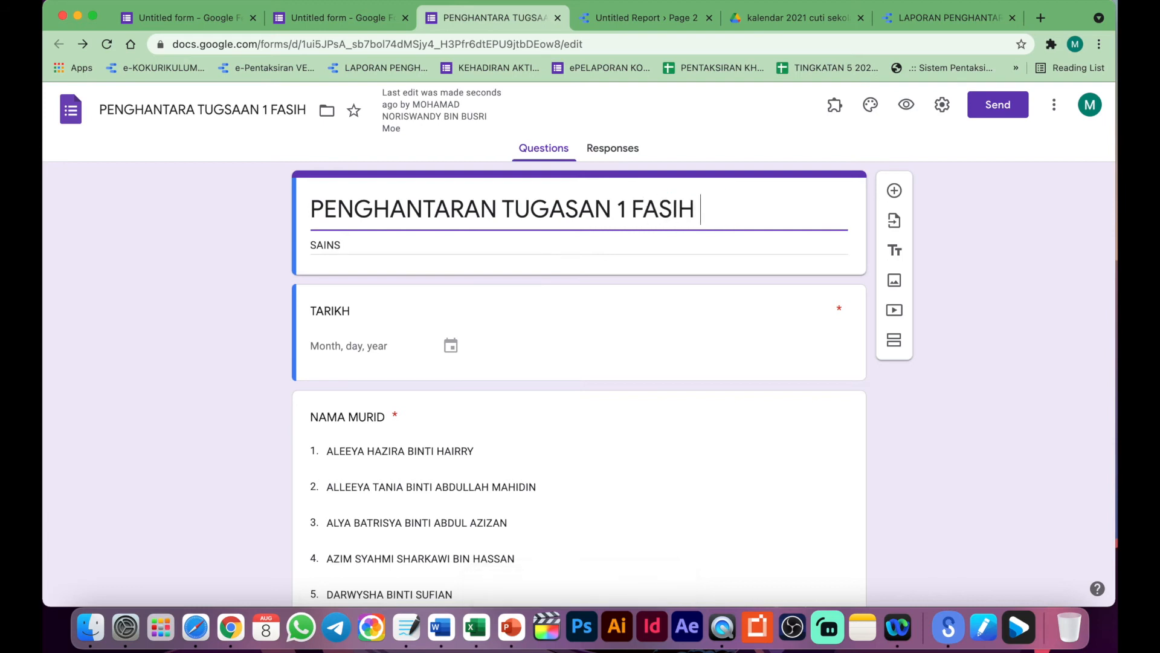
Delete the old NAMA MURID question and add a new question titled NAMA MURID below TARIKH
click(575, 444)
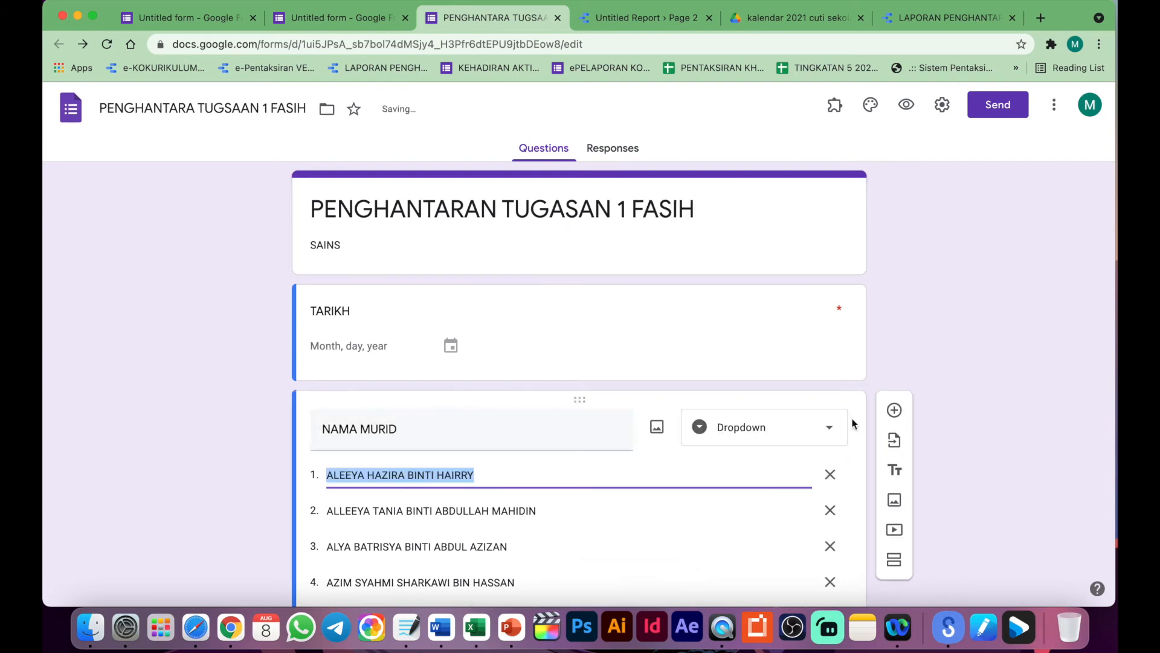
scroll(555, 399, down, 20)
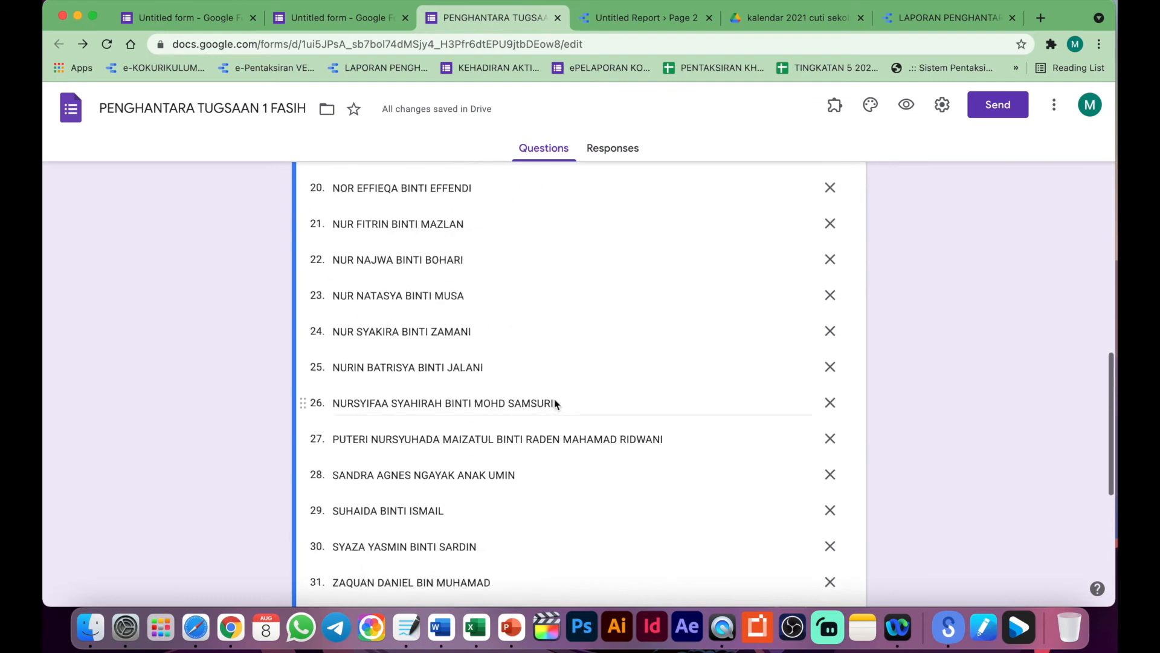
scroll(555, 401, up, 2)
click(690, 378)
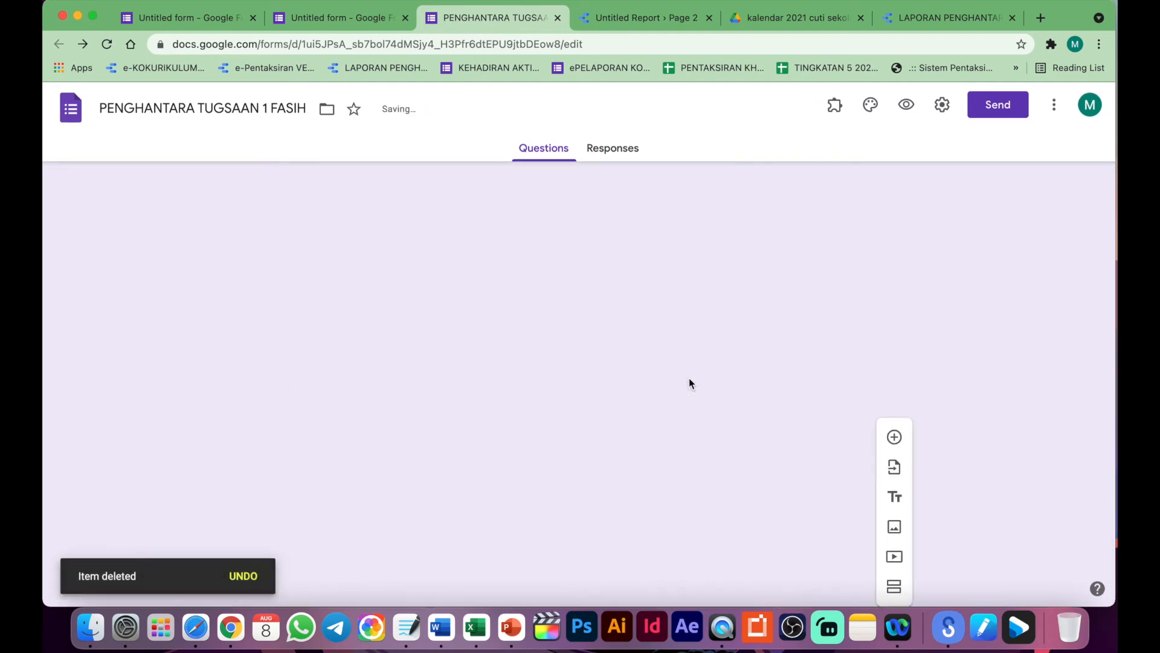
click(894, 305)
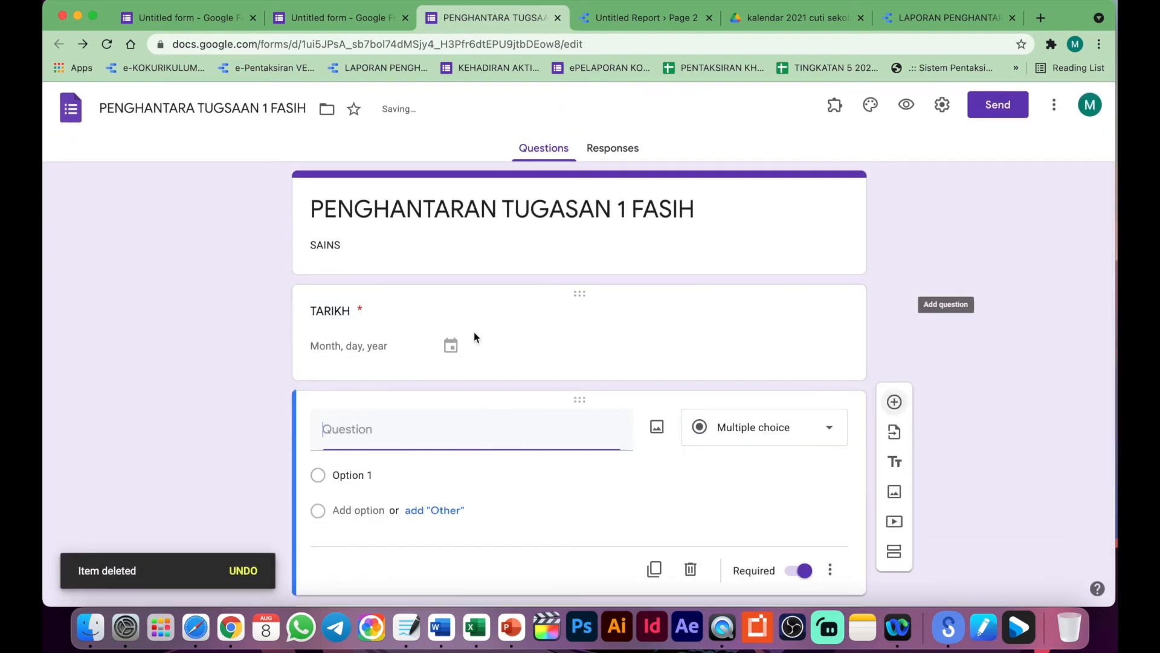
text(NAMA MURID)
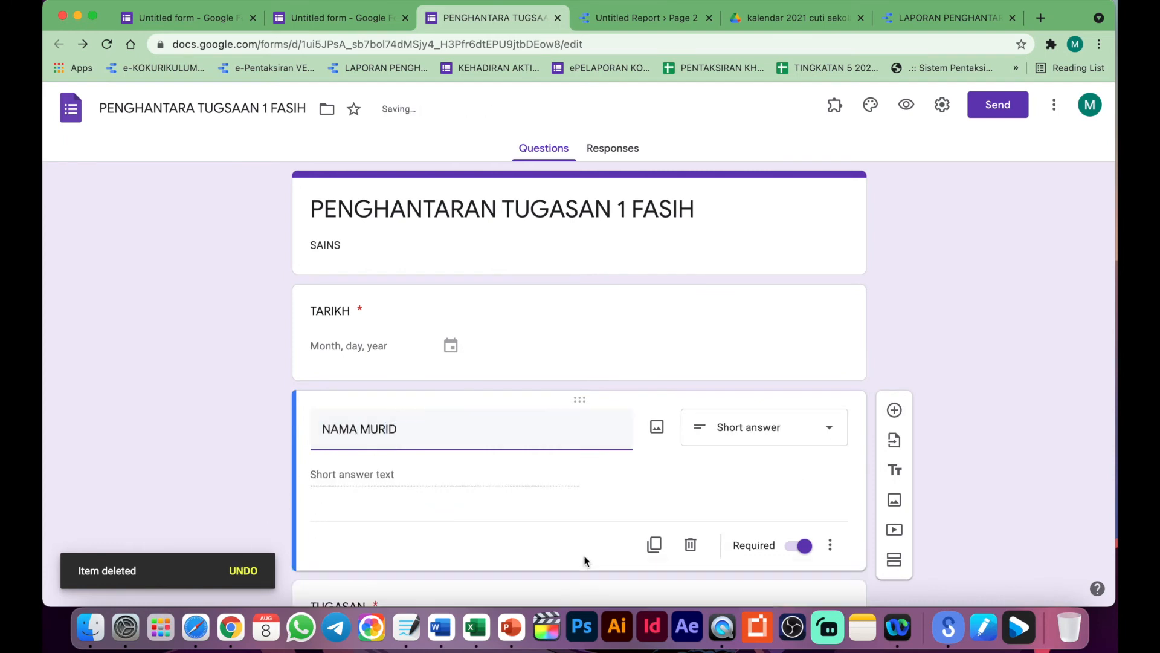
Switch to the L TINGKATAN 1 2021 workbook in Excel and copy all student names in the NAMA column of sheet 1F
click(472, 635)
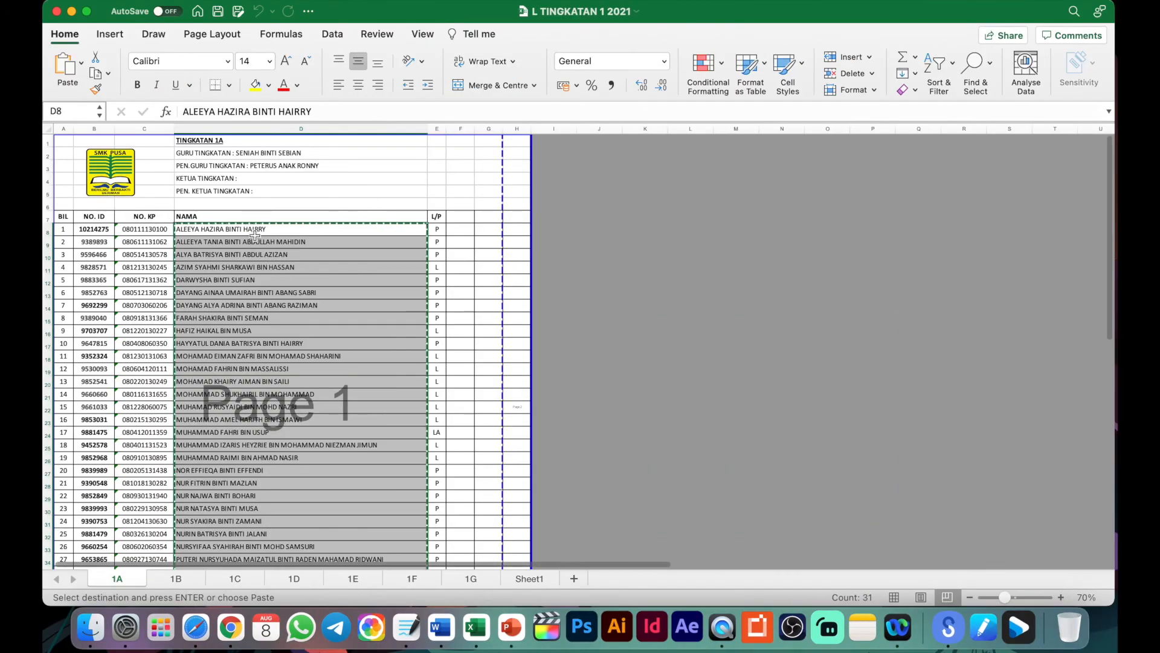
click(254, 235)
click(413, 579)
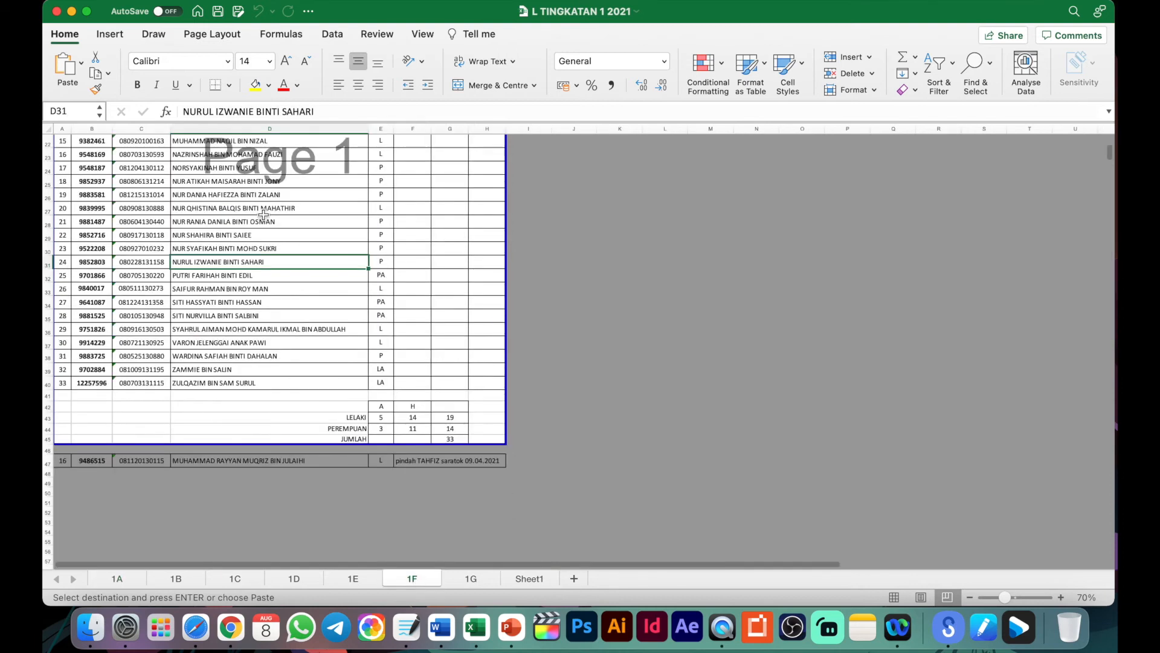
scroll(264, 214, up, 10)
drag(266, 467, 226, 488)
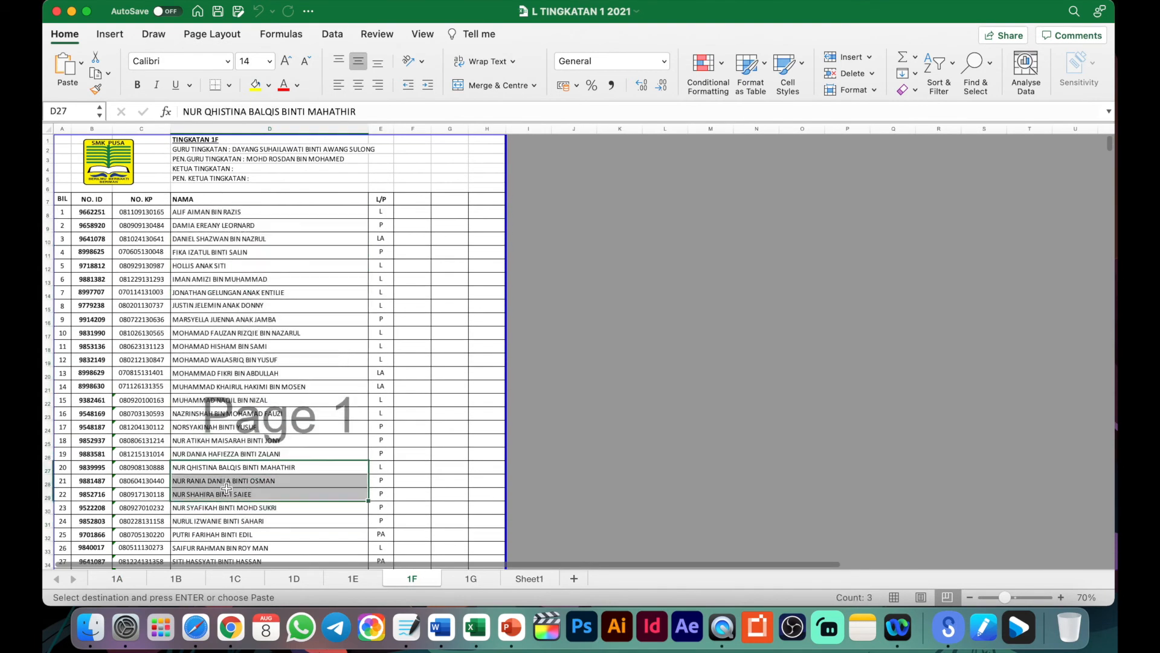
drag(259, 211, 251, 541)
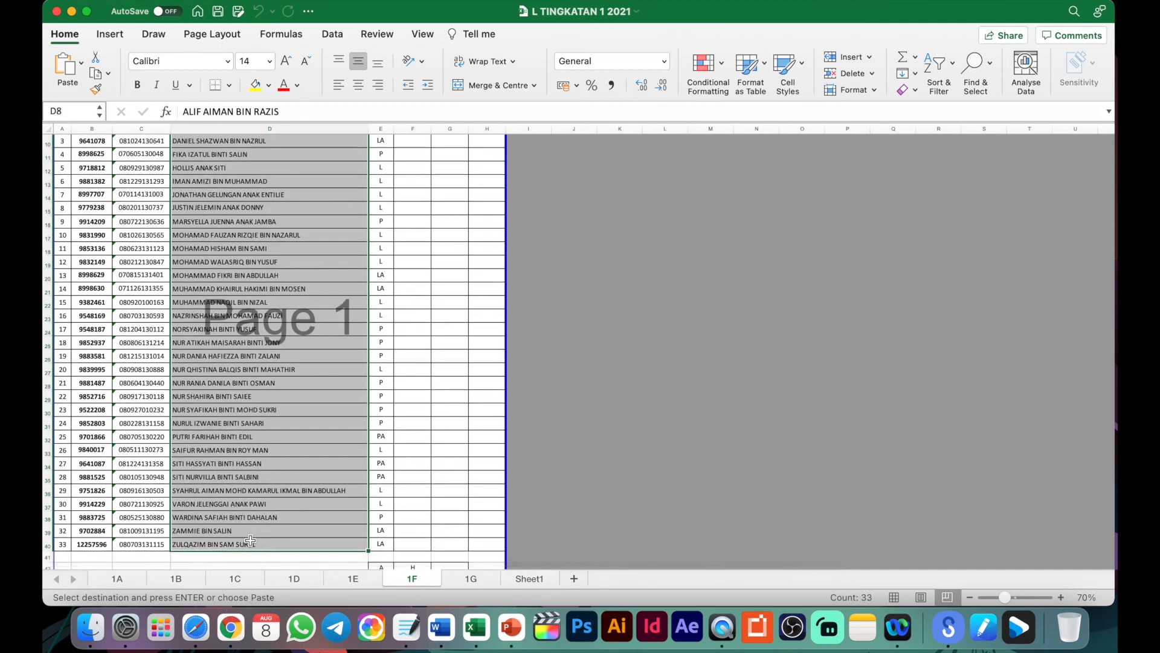
scroll(250, 541, up, 5)
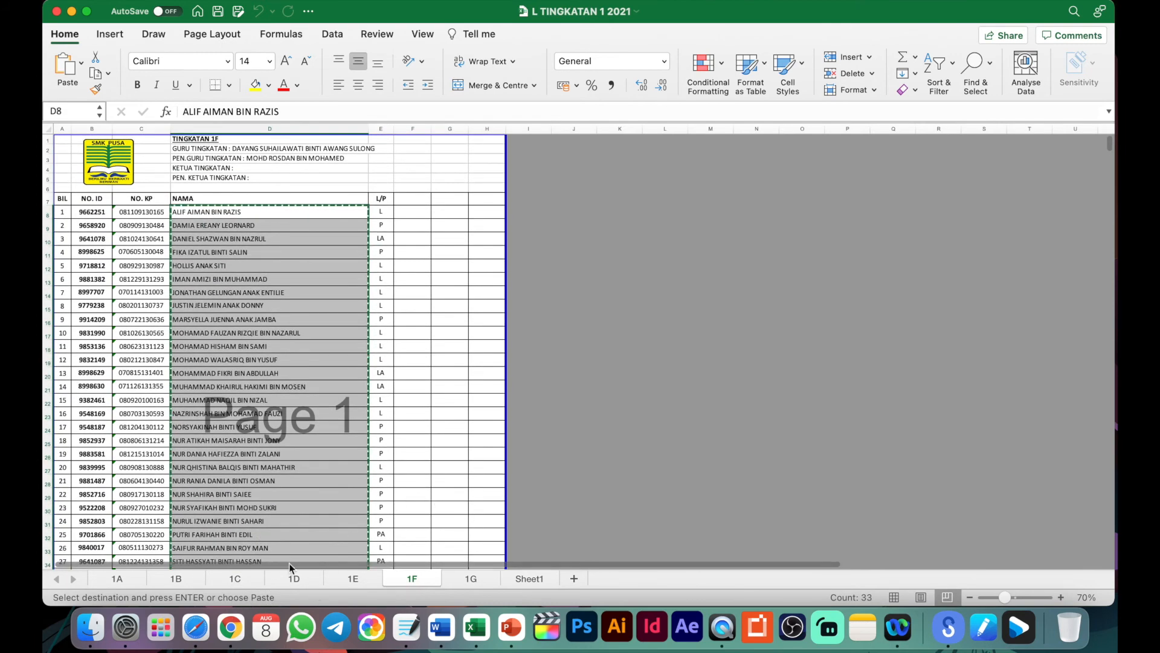
Back in the 1 FASIH form, make the NAMA MURID question a dropdown and paste the copied student names as its options
click(245, 608)
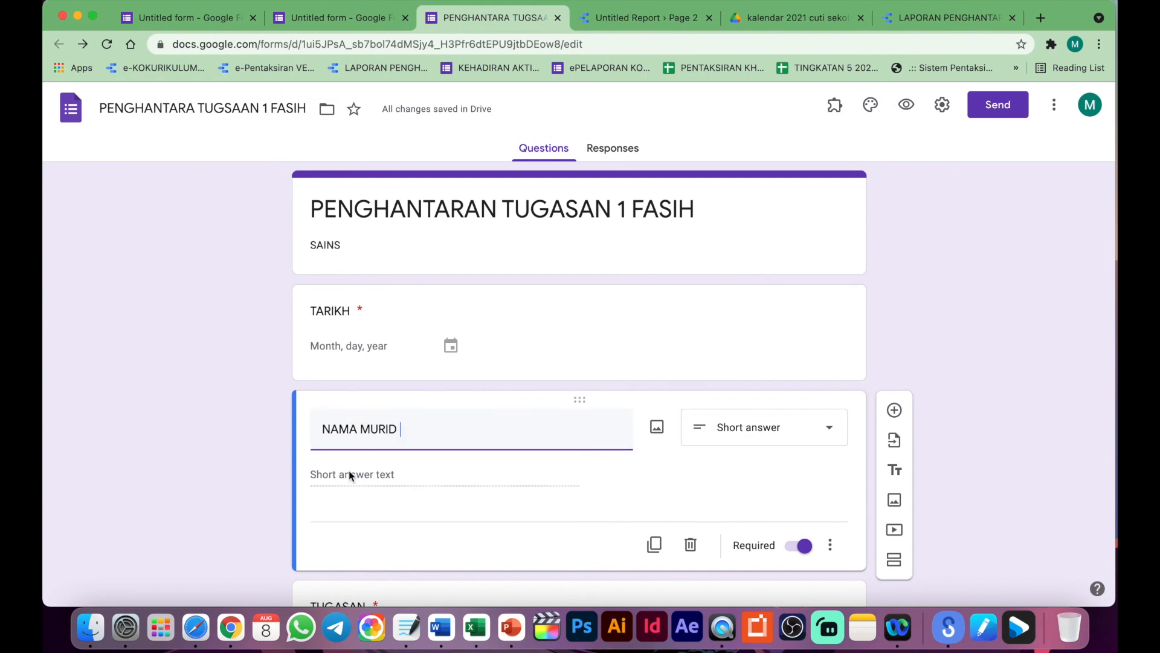
click(760, 432)
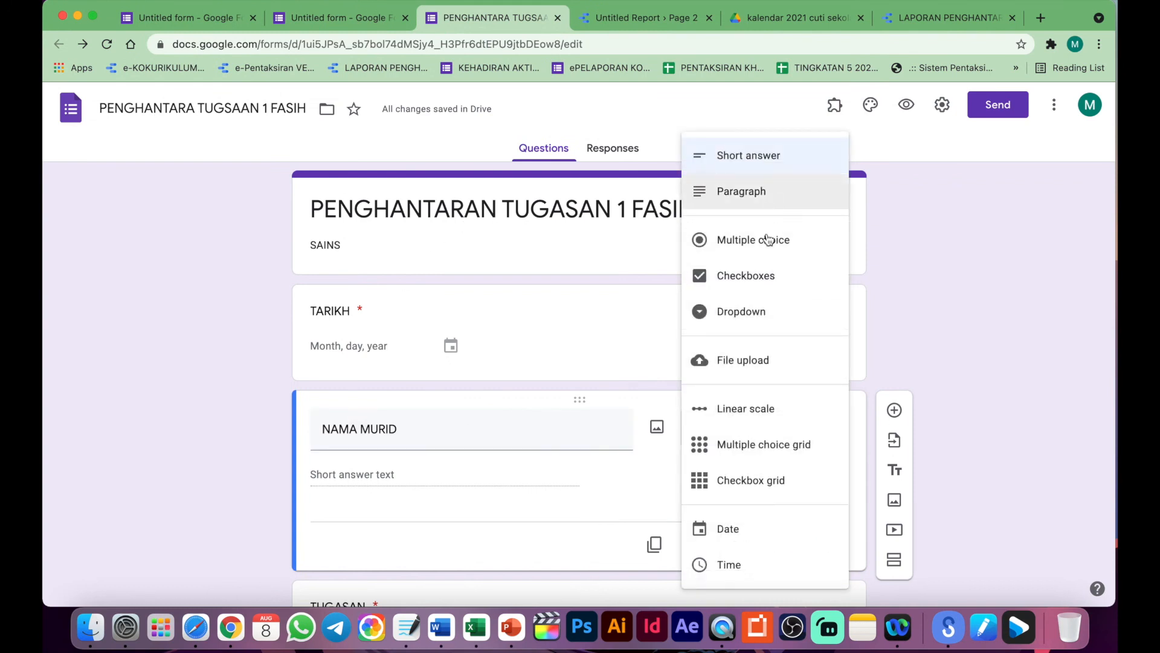
click(755, 311)
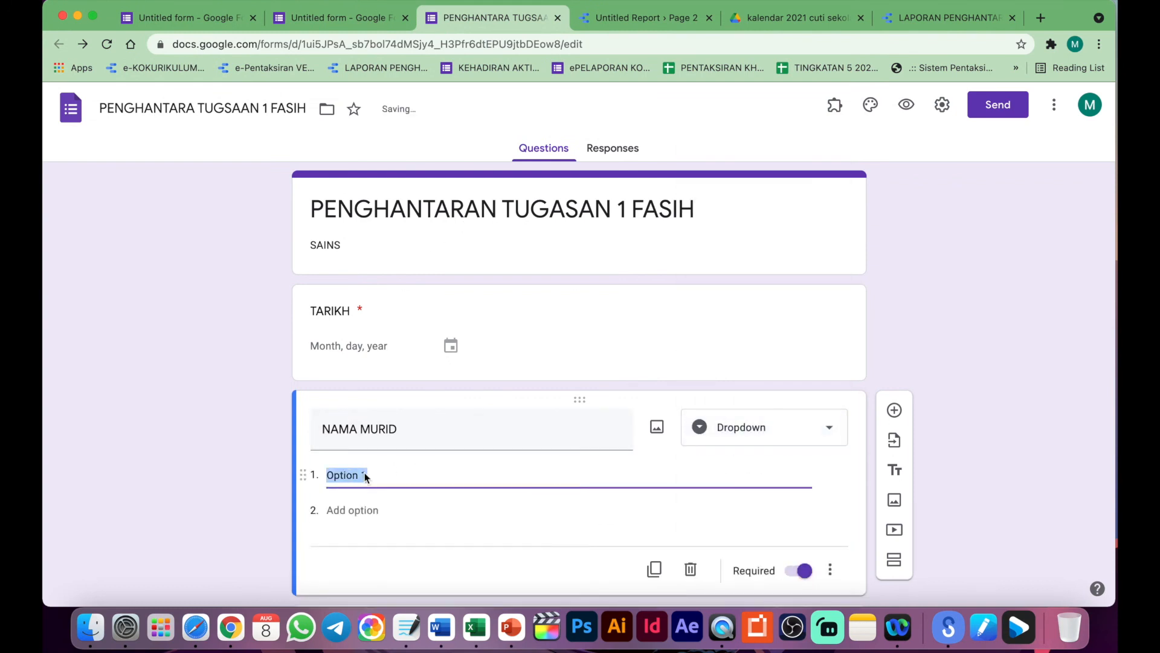
key(super+v)
scroll(750, 411, down, 3)
Preview the form and fill in a test response with date 08/08/2021, the first student in the list, and TUTORIAL as TUGASAN
click(907, 105)
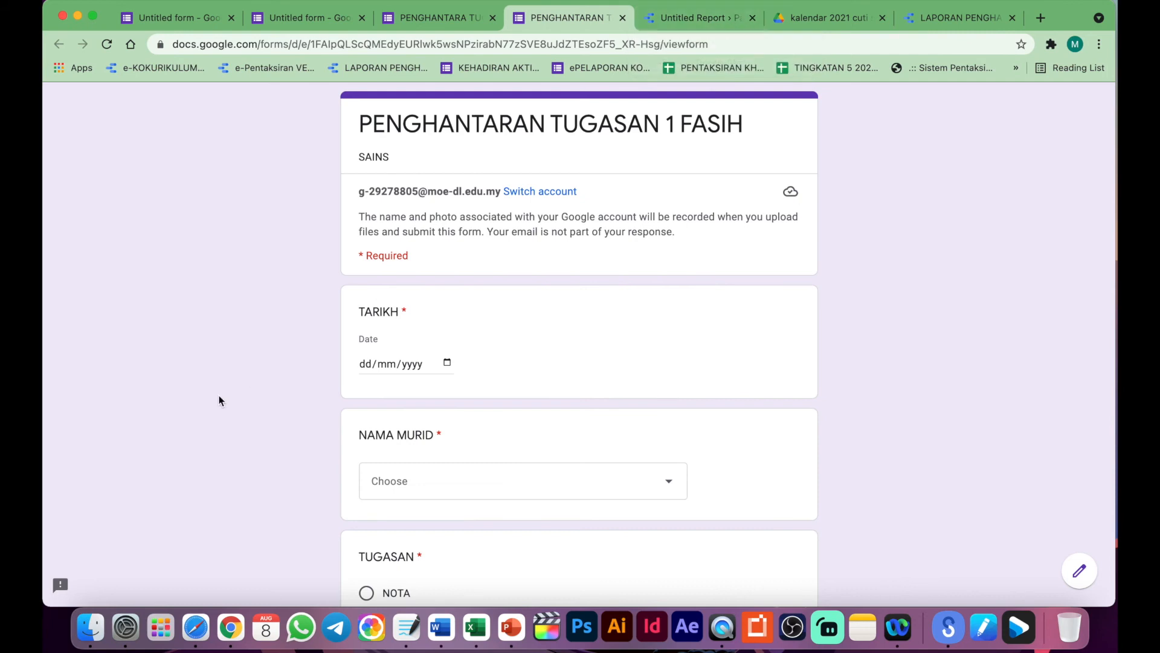
click(369, 364)
text(08/)
text(08/2021)
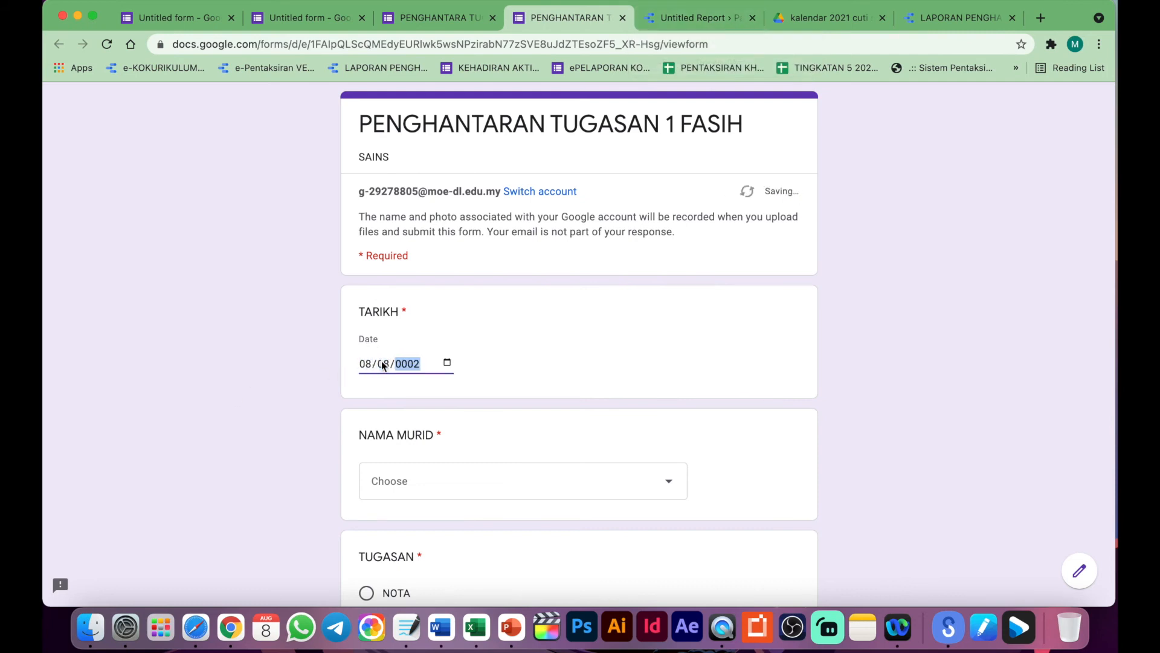
click(490, 427)
click(410, 483)
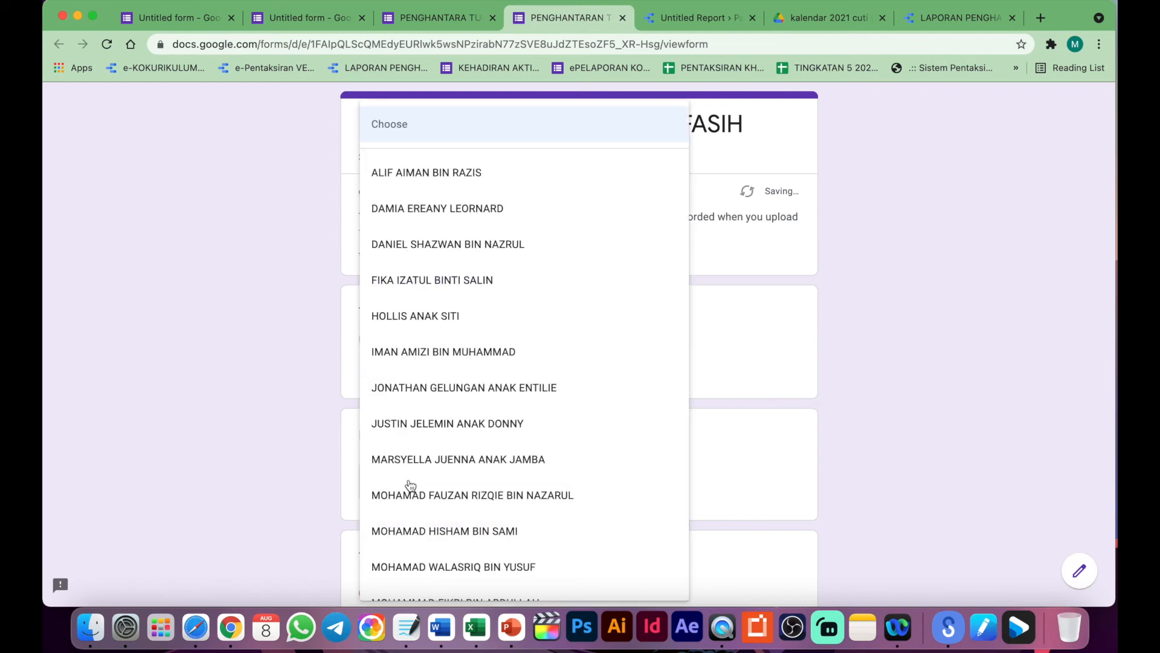
click(457, 177)
scroll(458, 383, down, 3)
click(367, 470)
Upload kalendar 2021 cuti sekolah.jpeg from the Desktop as the GAMBAR TUGASAN file and submit the response
scroll(375, 483, down, 3)
click(384, 455)
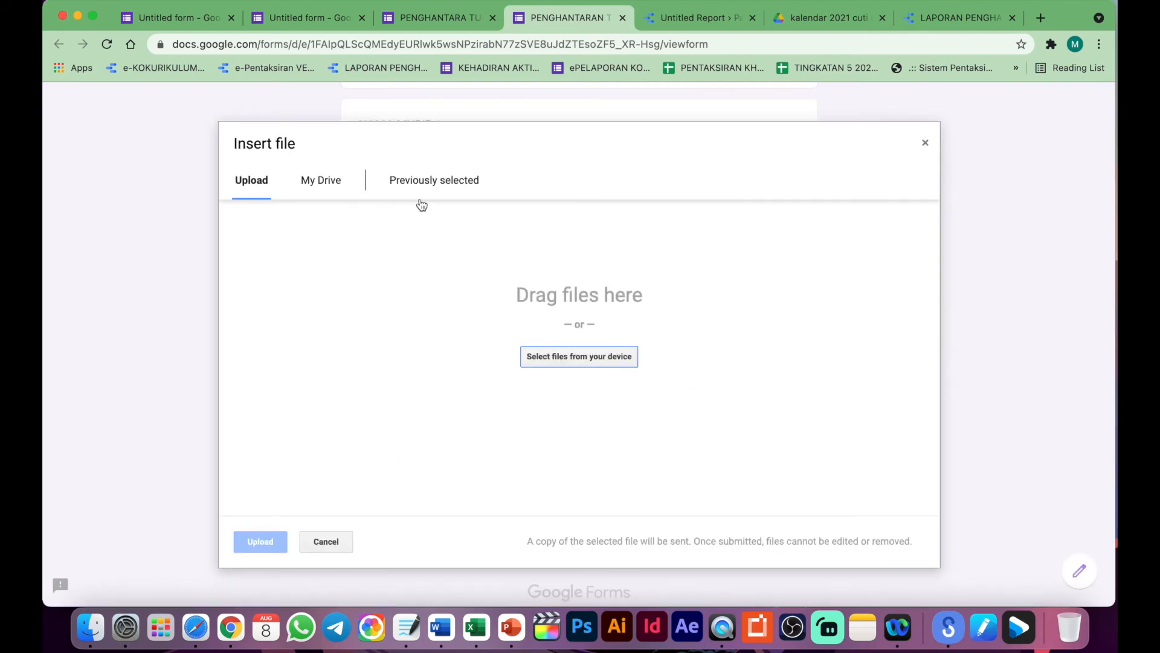
click(575, 371)
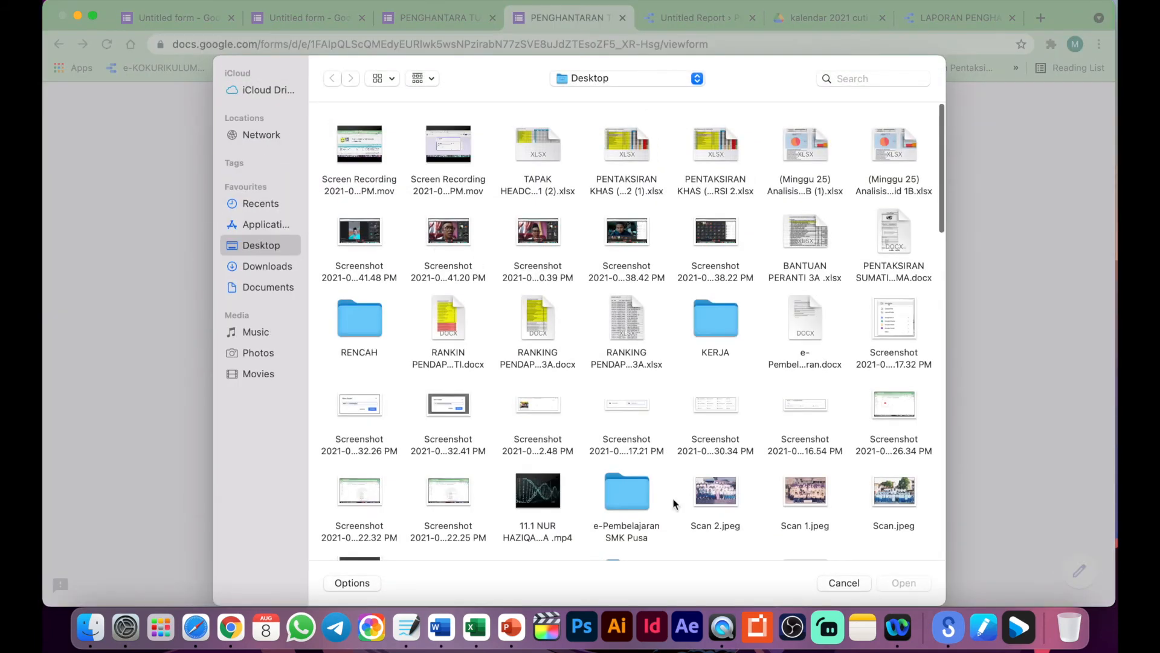
scroll(397, 450, down, 2)
double_click(373, 511)
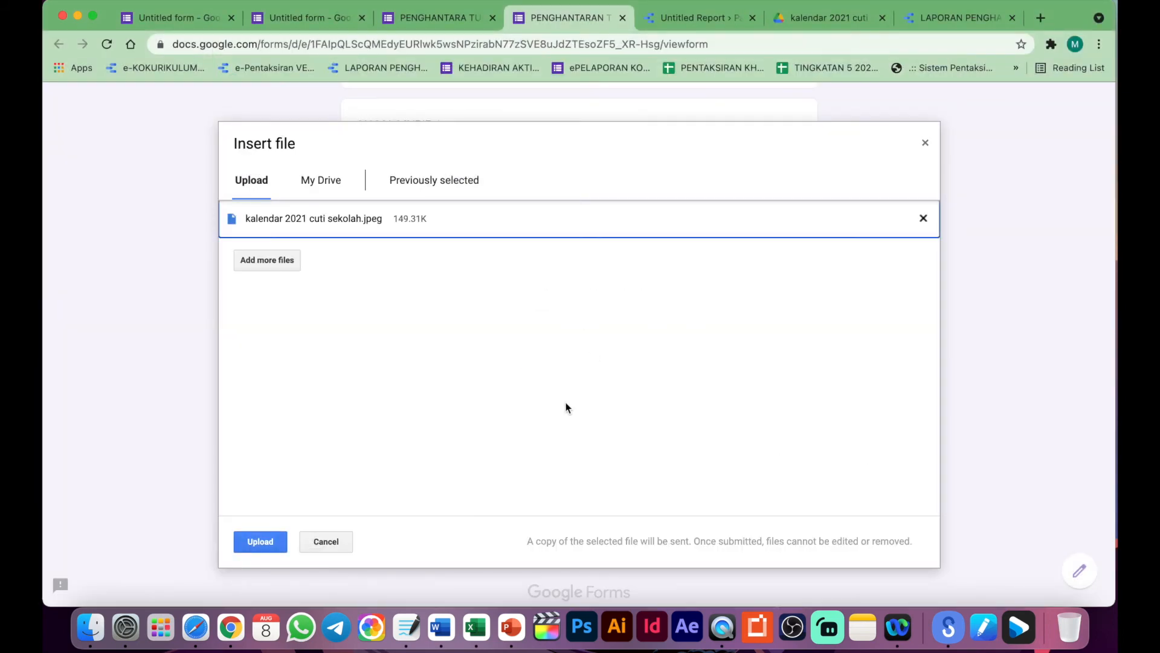
click(263, 542)
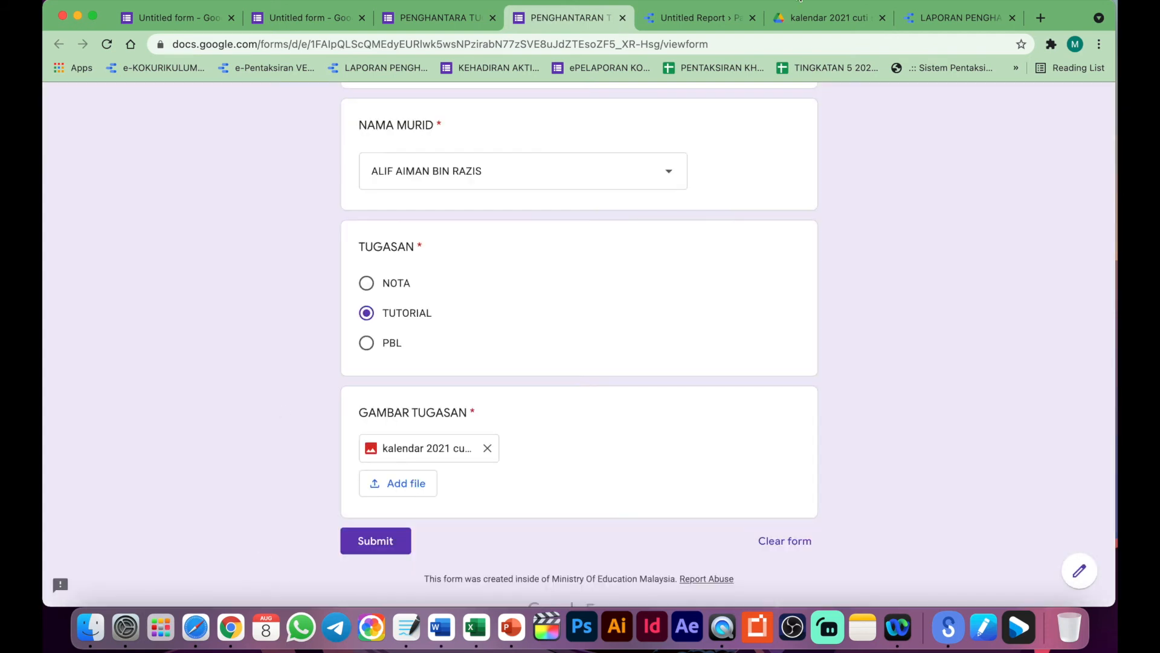
click(689, 20)
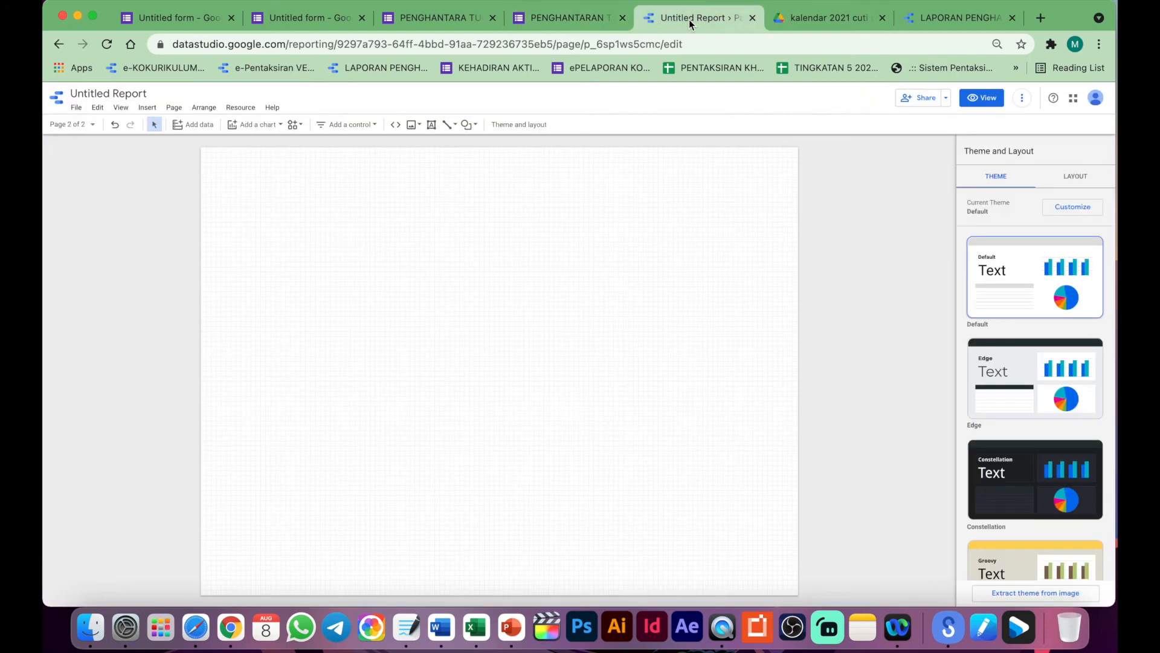
click(565, 18)
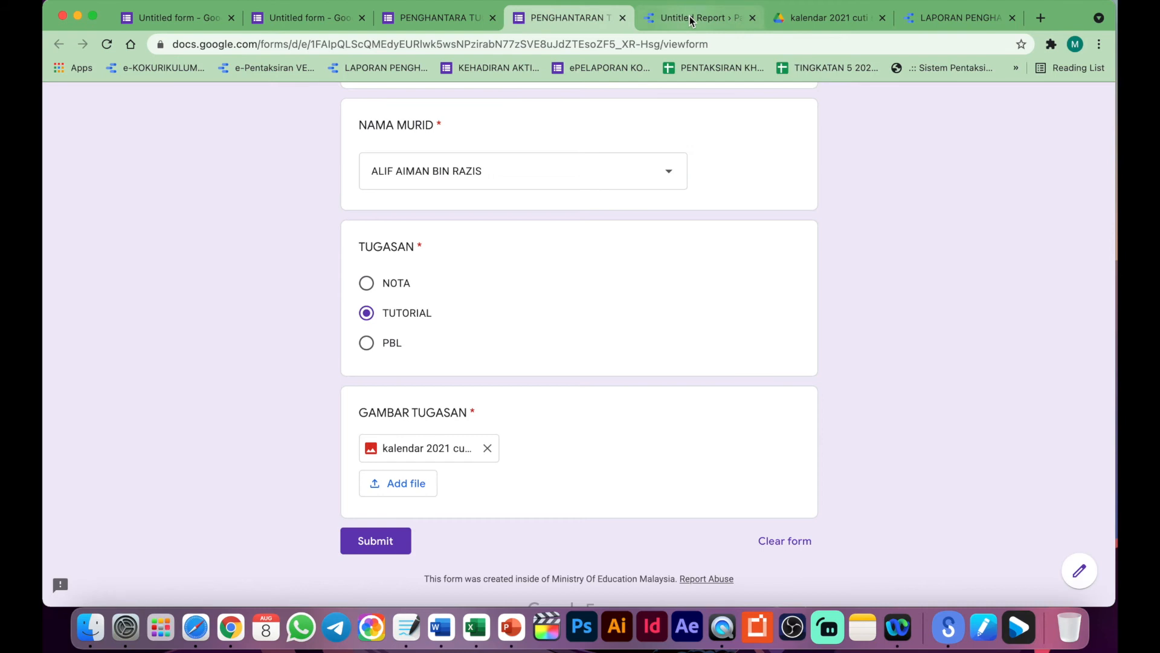
click(376, 541)
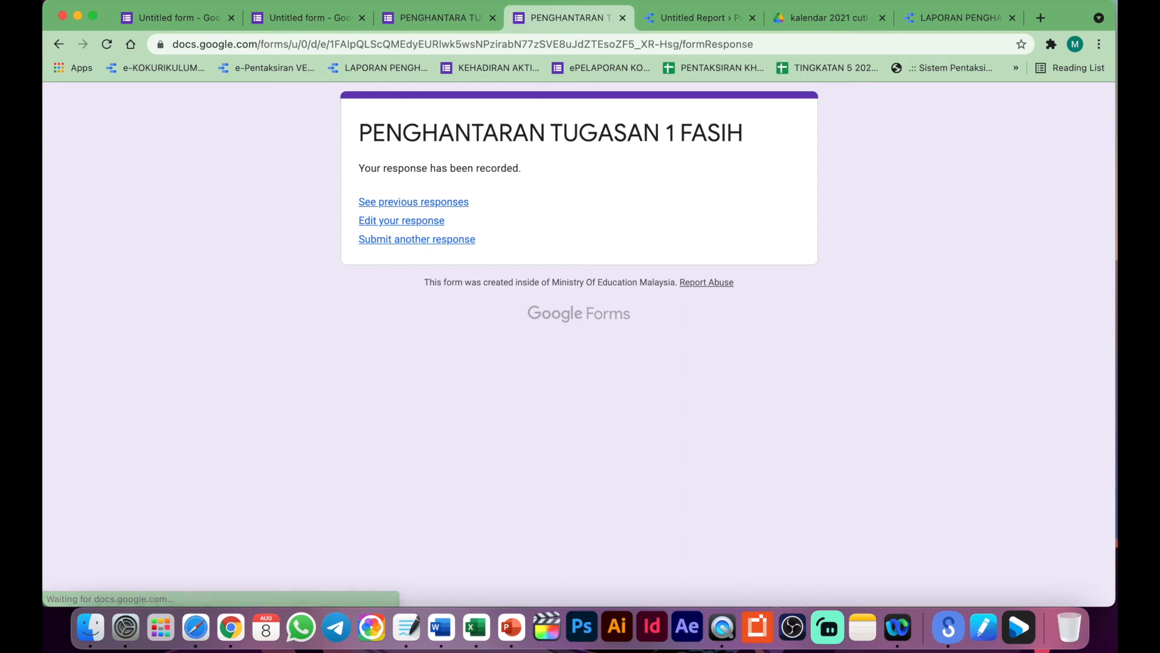
Switch to the Data Studio report and rename Page 1 to 1 ASPIRASI
click(679, 24)
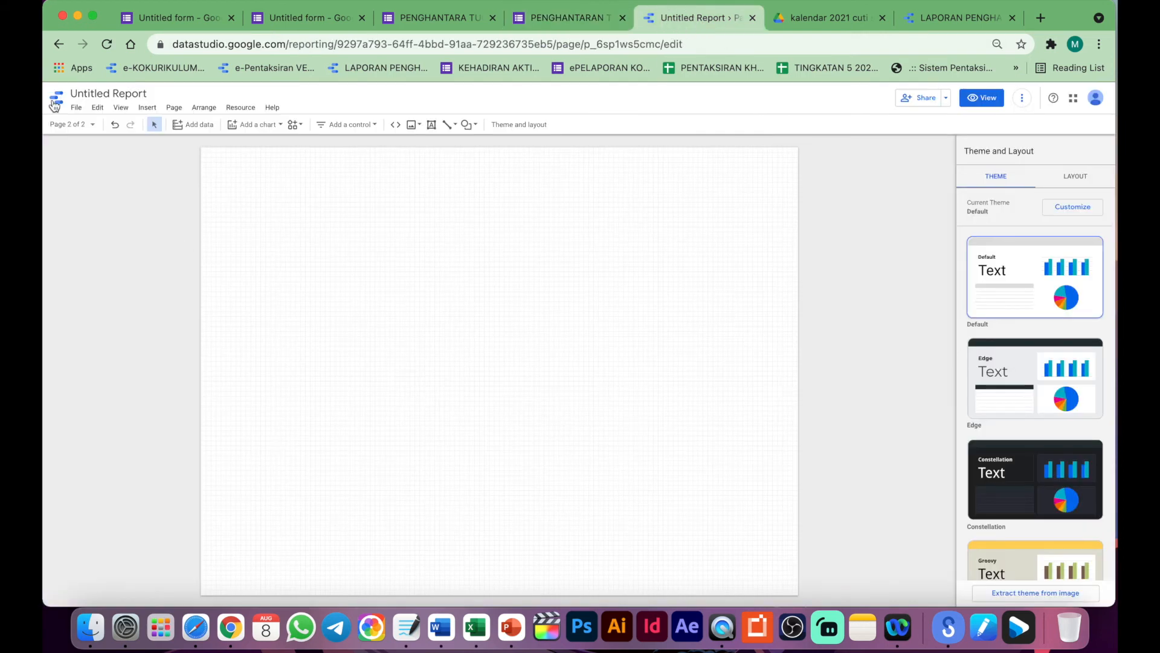
click(86, 124)
click(95, 176)
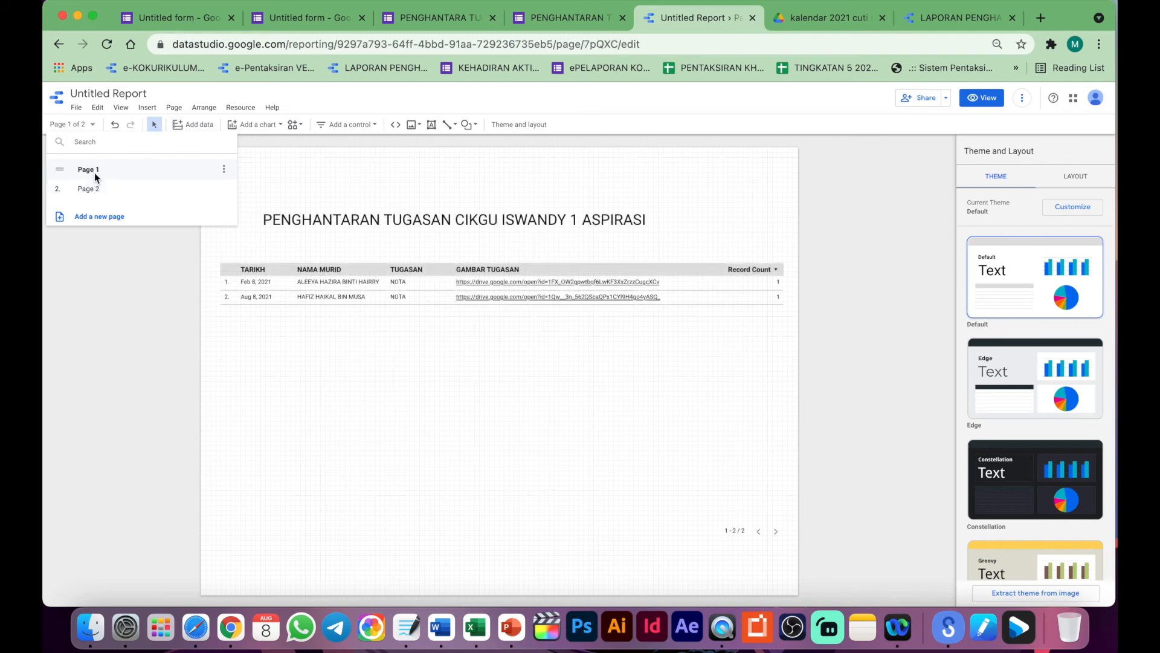
click(224, 170)
click(234, 175)
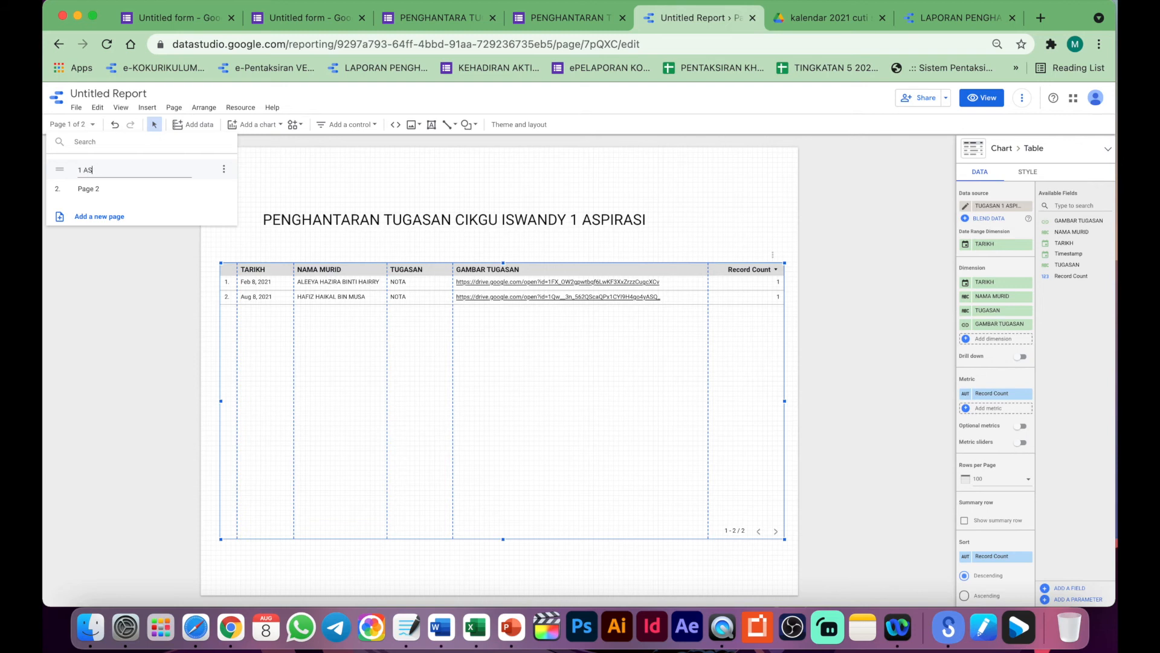
Rename the report's Page 2 to 1 FASIH
click(128, 197)
click(224, 185)
click(250, 200)
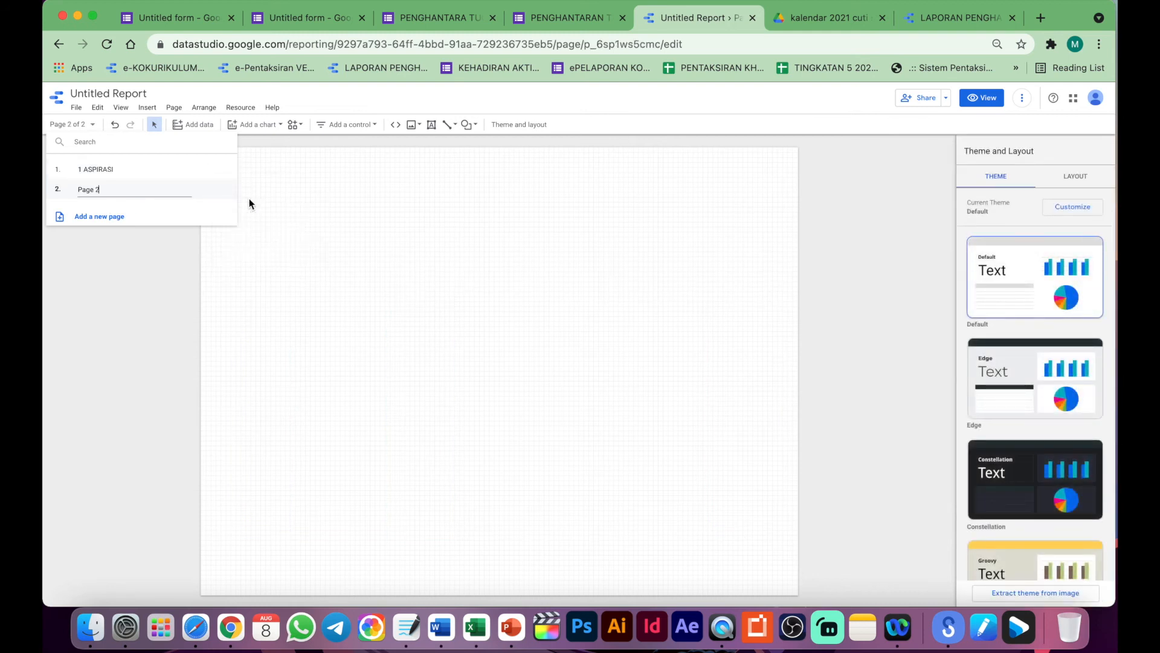
text(P)
text( FASIH)
click(633, 299)
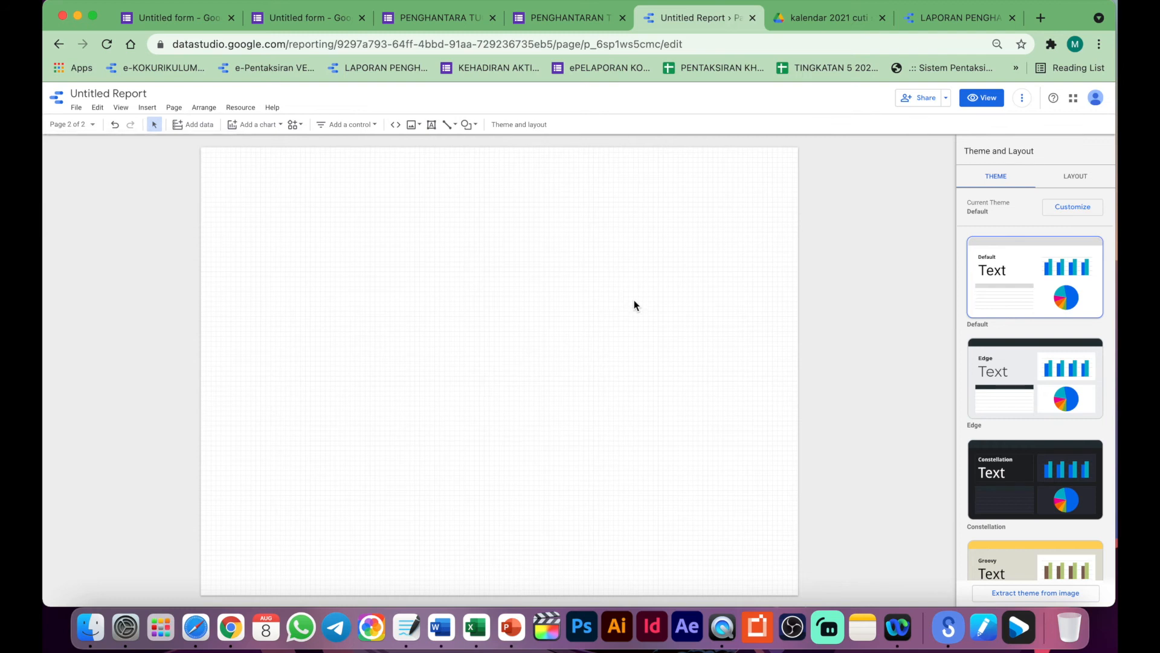
Close the submitted form's tab and open the responses in the 1 FASIH form's editor
click(547, 13)
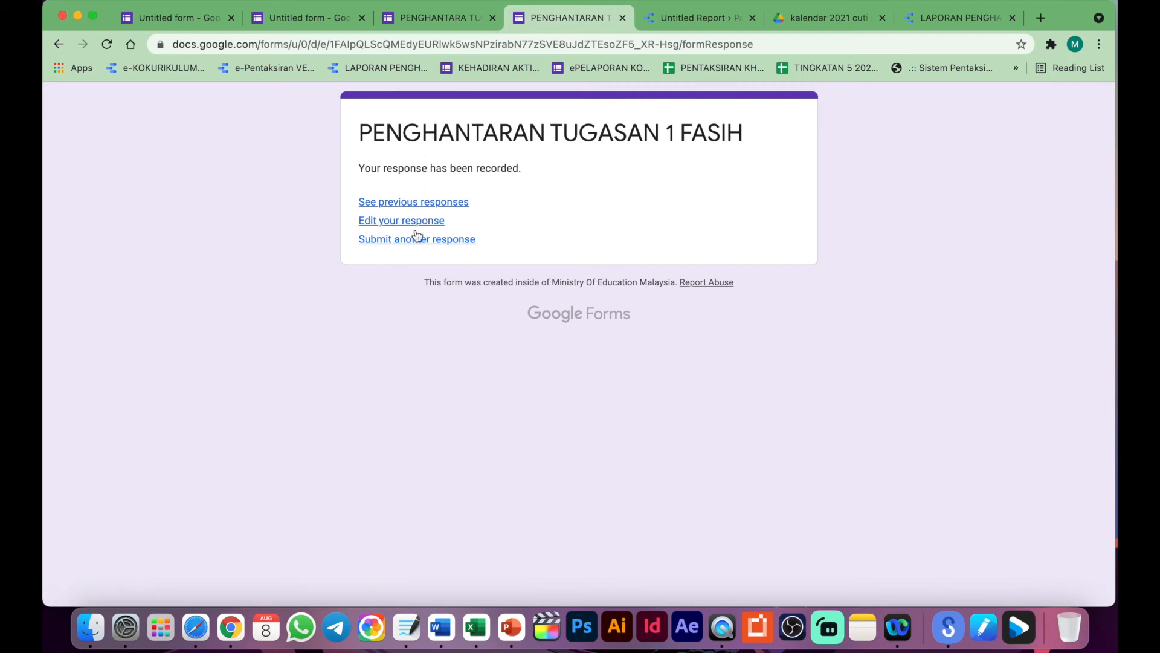
click(622, 17)
click(455, 23)
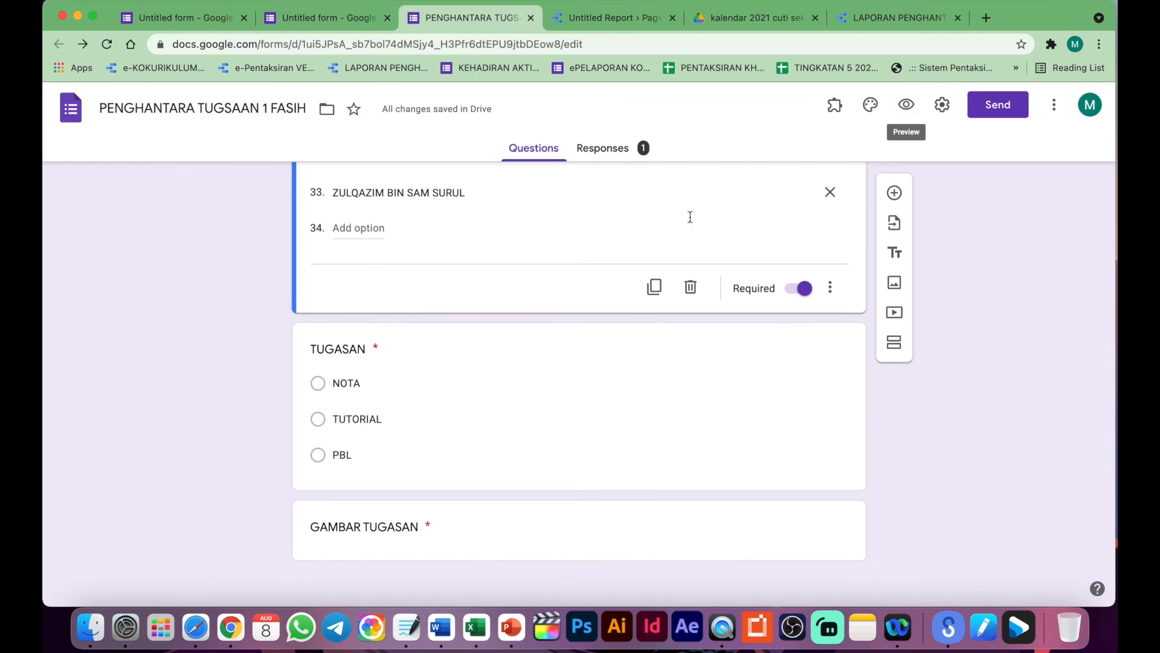
scroll(690, 216, up, 15)
click(613, 151)
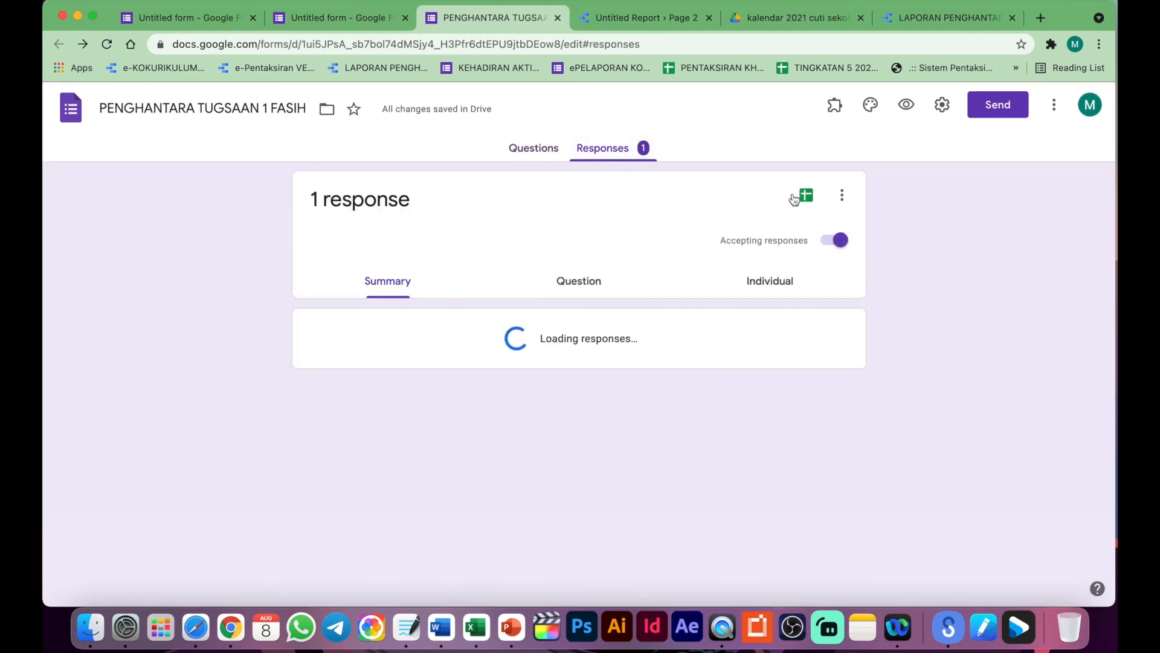
Create a new response spreadsheet for the PENGHANTARA TUGSAAN 1 FASIH form, keeping the suggested name
click(806, 195)
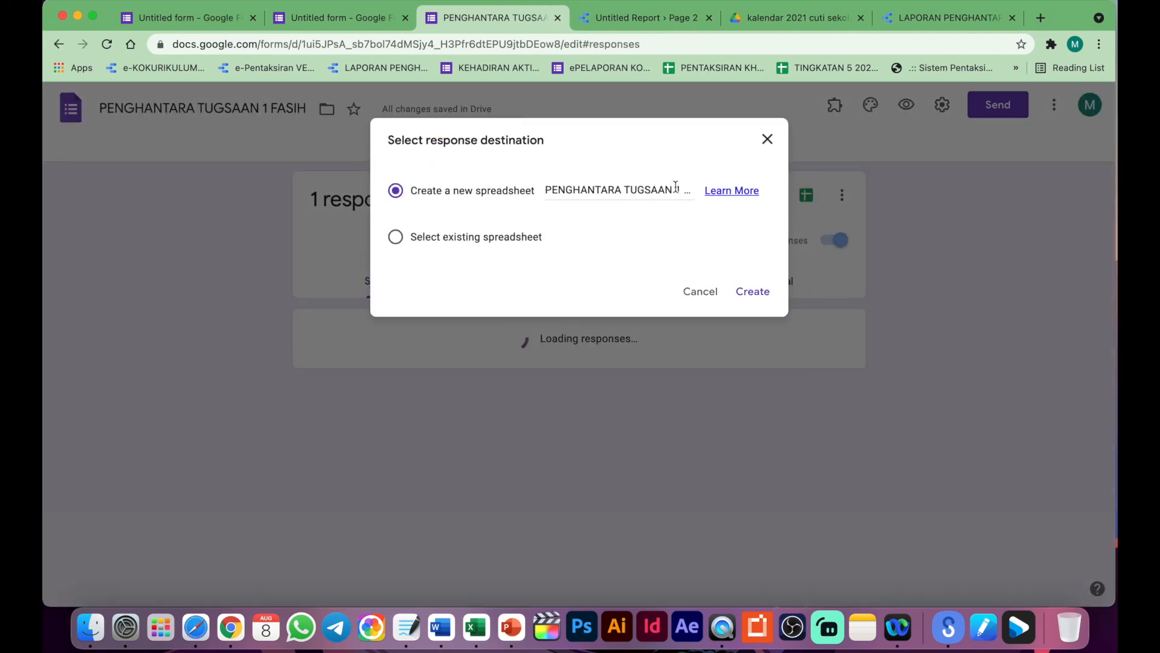
click(677, 191)
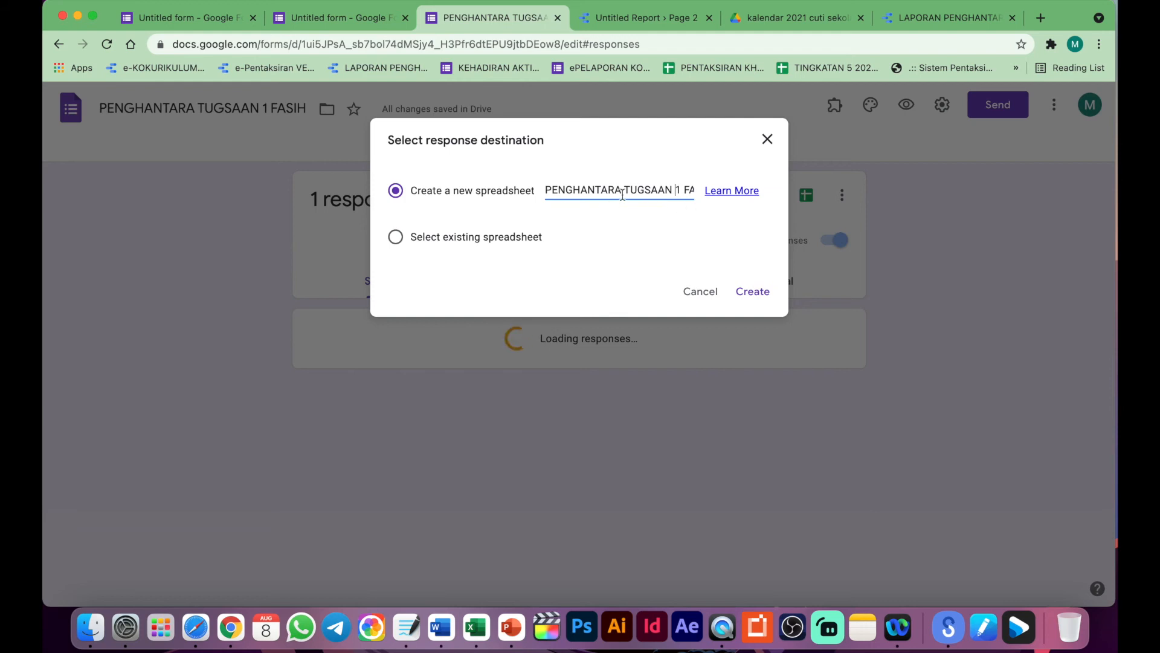
click(745, 294)
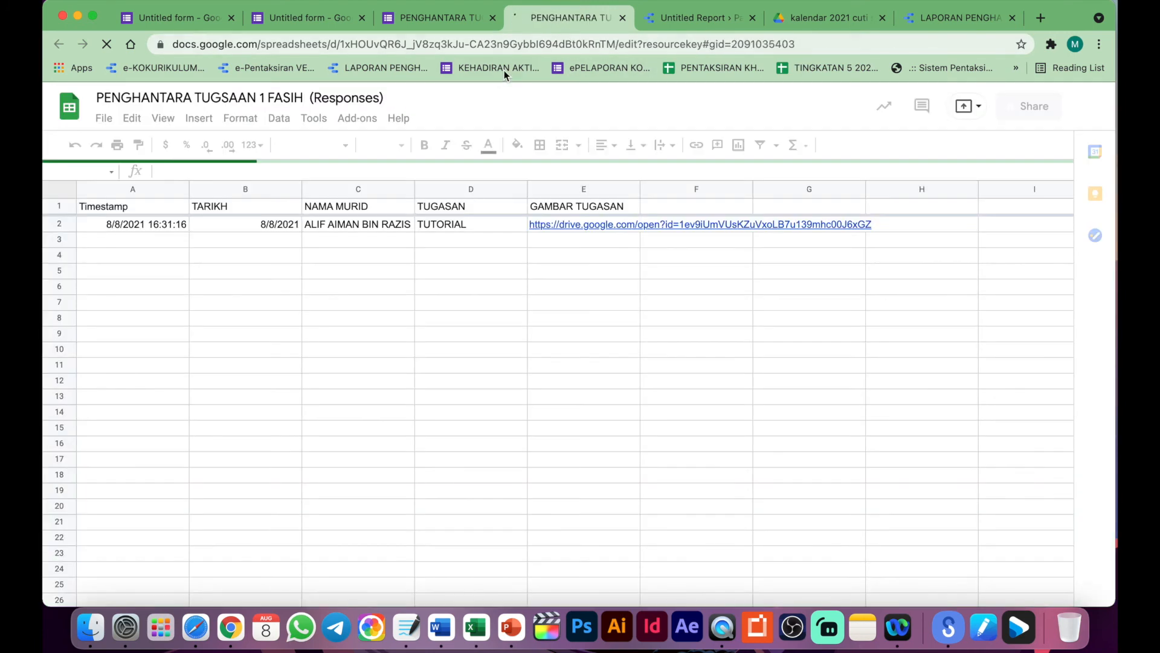
Switch to the Data Studio report, add PENGHANTARA TUGSAAN 1 FASIH (Responses) from Google Drive as a data source, and close the calendar image
click(687, 21)
click(197, 115)
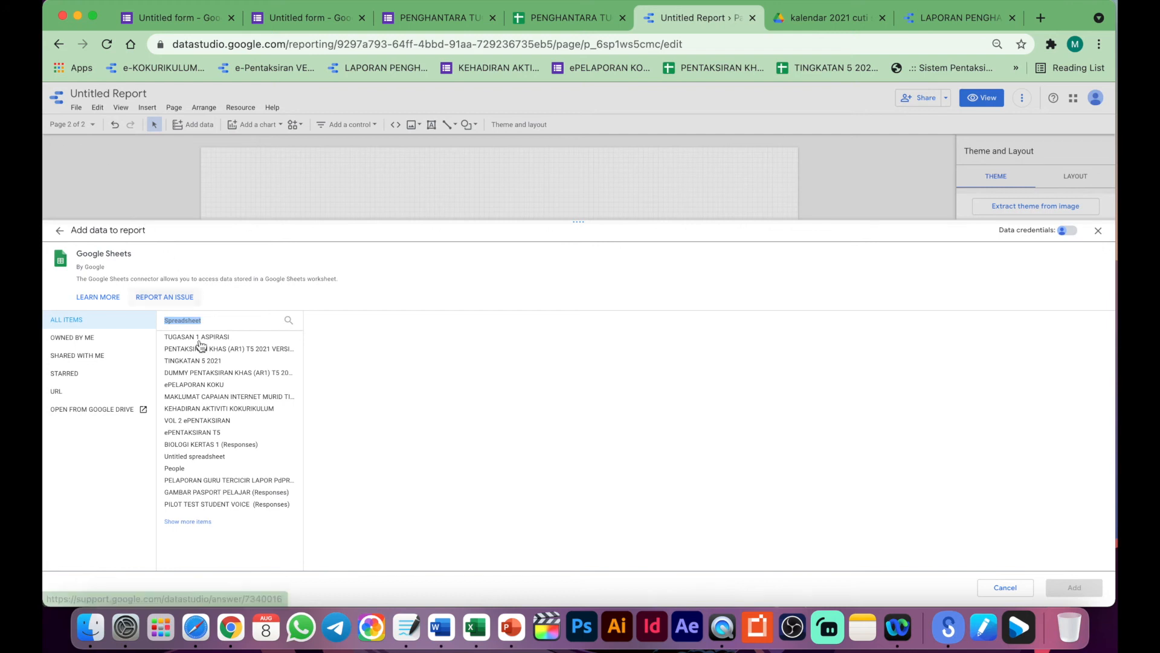
click(96, 409)
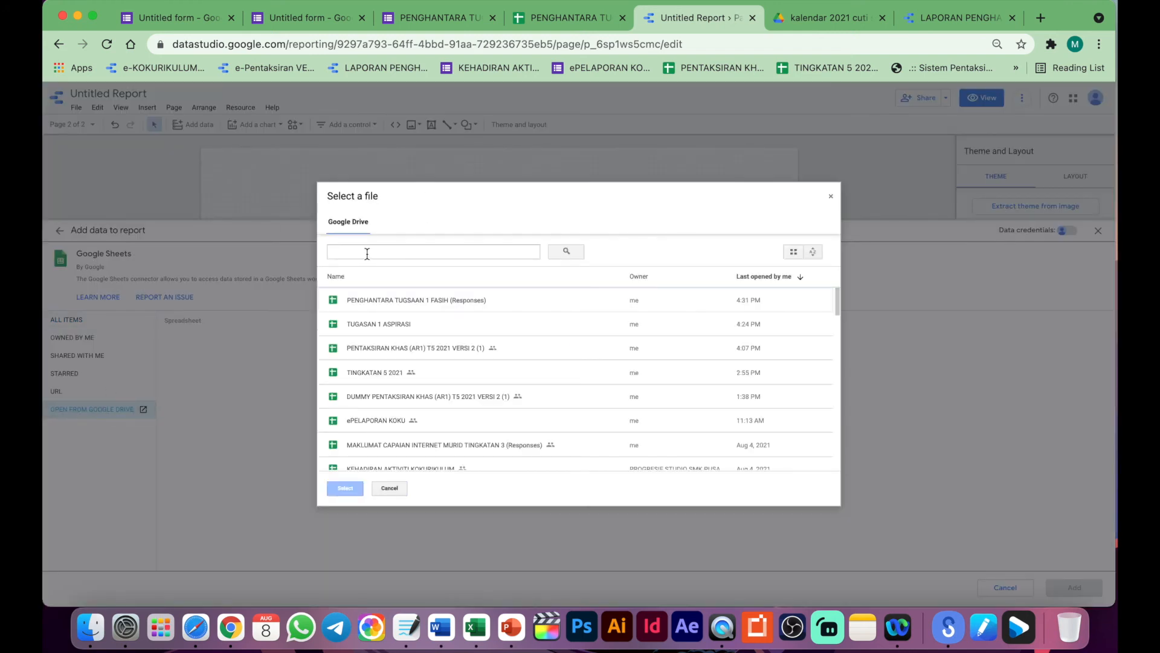
double_click(382, 301)
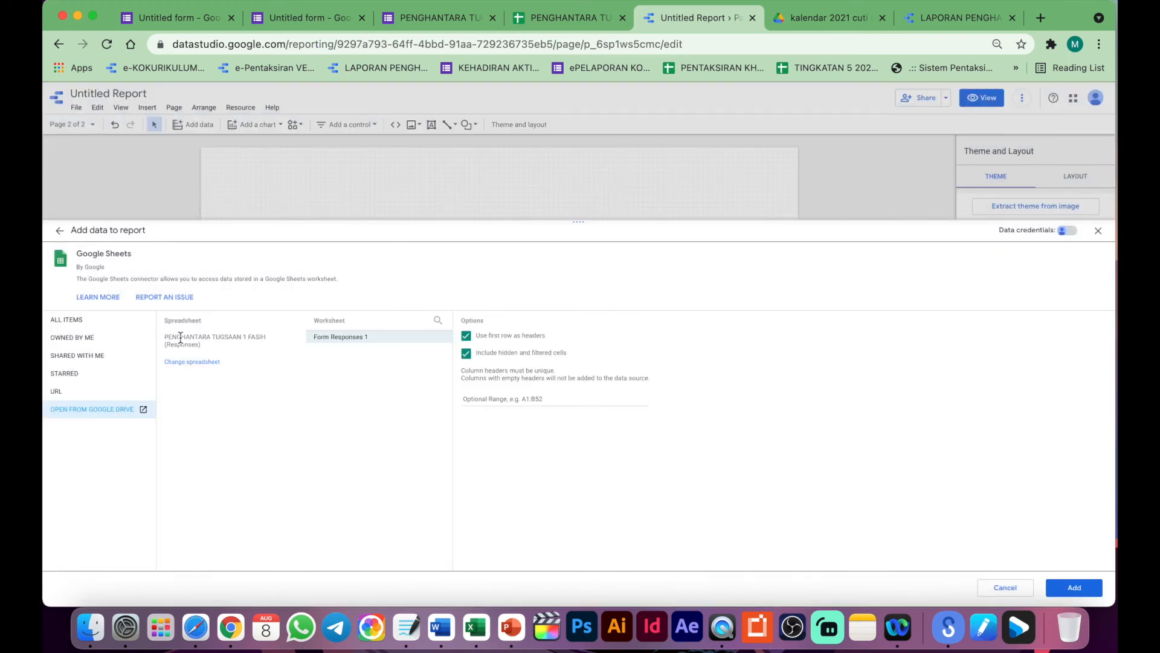
click(1048, 585)
click(882, 18)
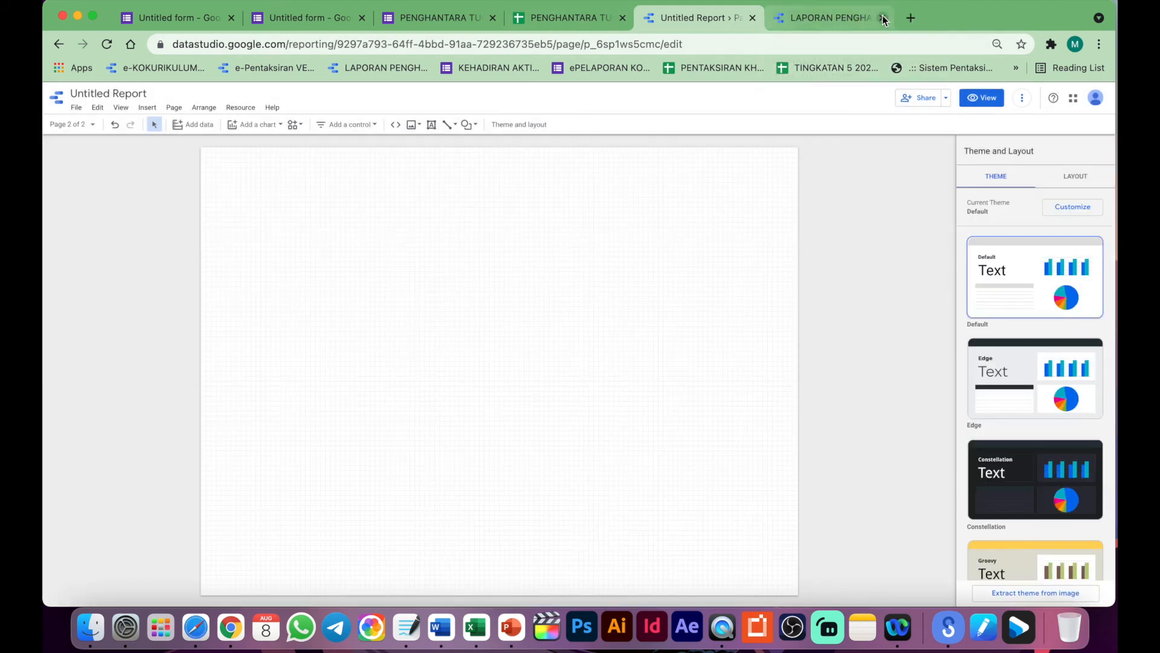
Insert a plain table chart near the left edge of the report's second page
click(262, 127)
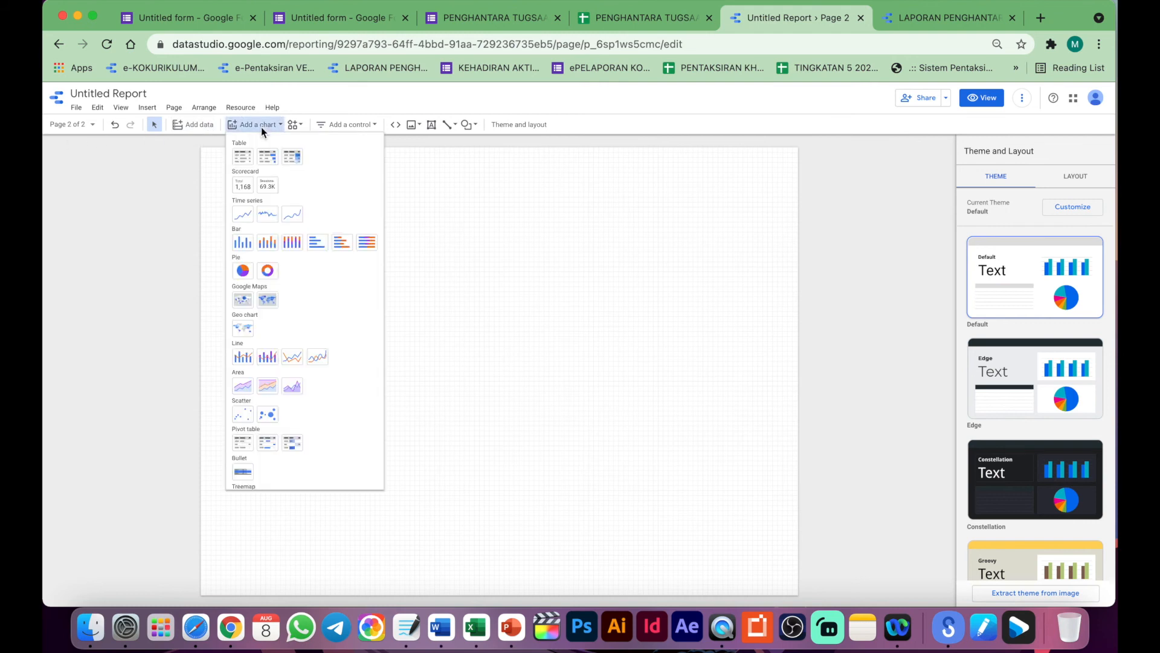
click(246, 156)
click(217, 246)
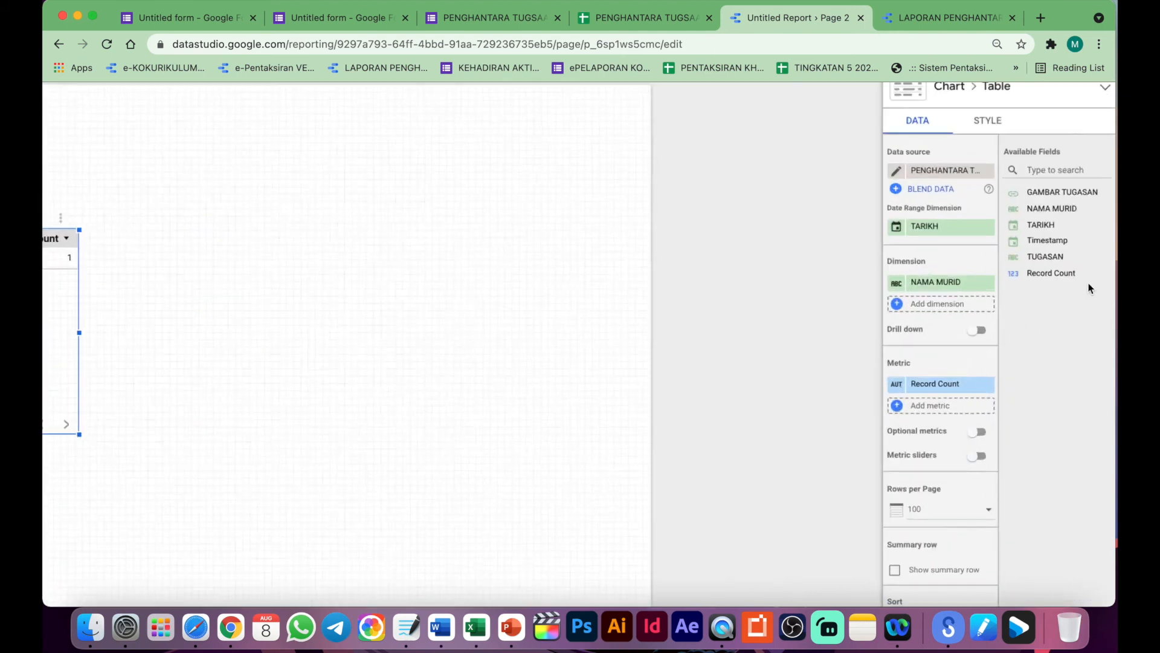
Add TARIKH before NAMA MURID in the table's dimensions, and TUGASAN and GAMBAR TUGASAN after it
scroll(1089, 289, up, 5)
scroll(1089, 287, up, 2)
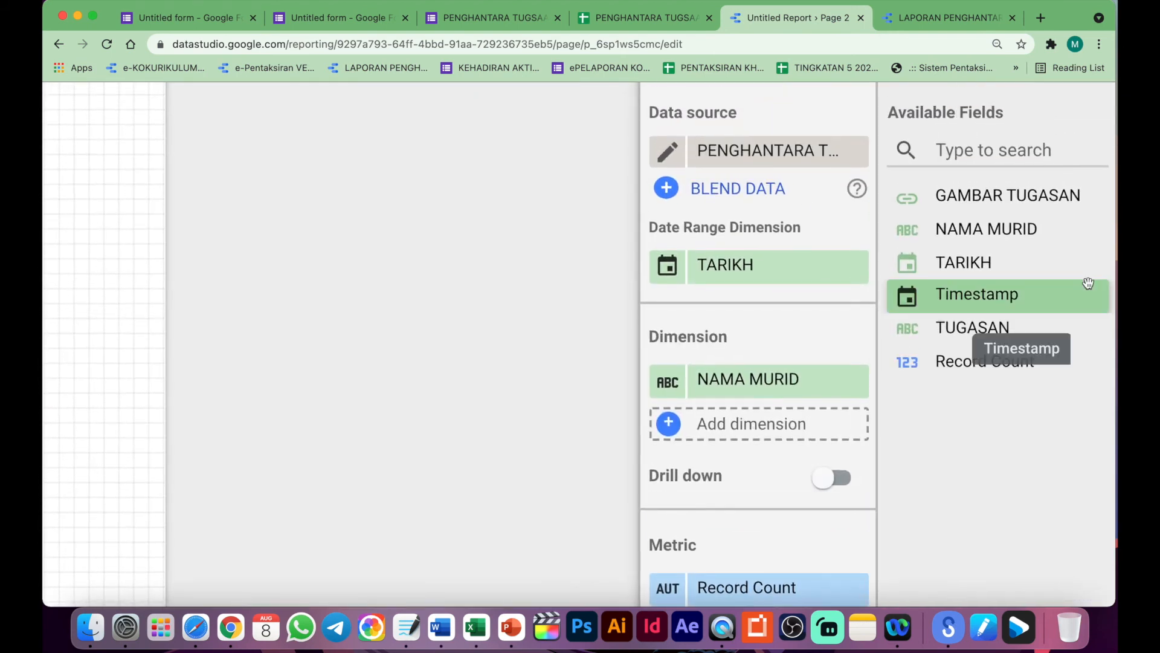
drag(950, 262, 728, 382)
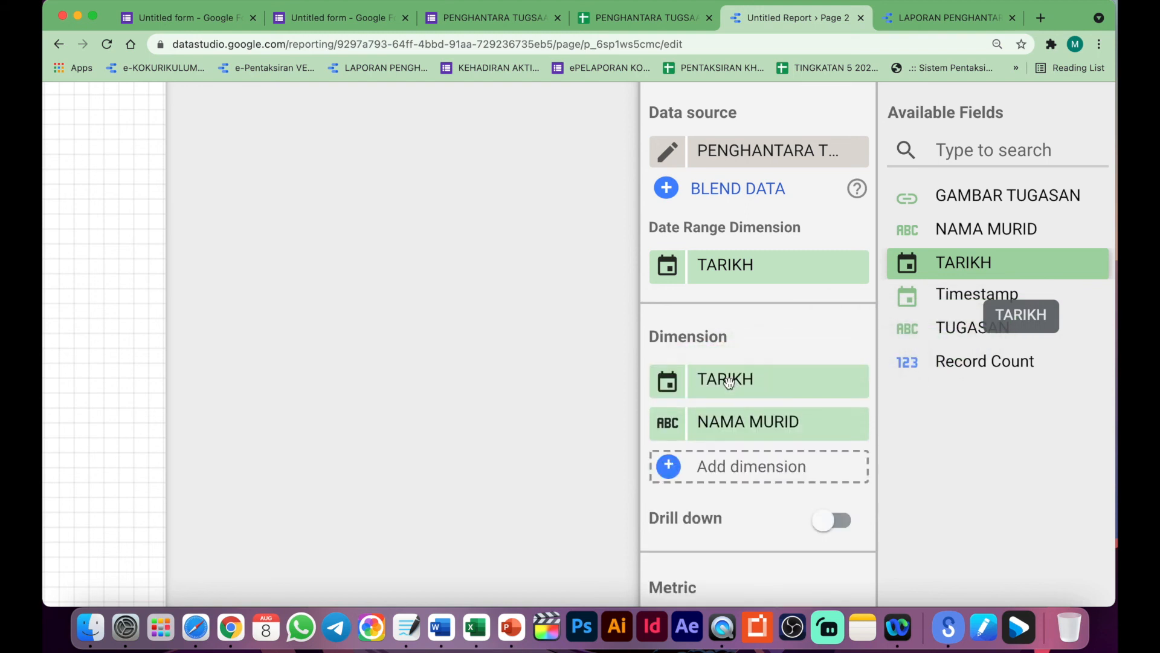
drag(1005, 326, 778, 481)
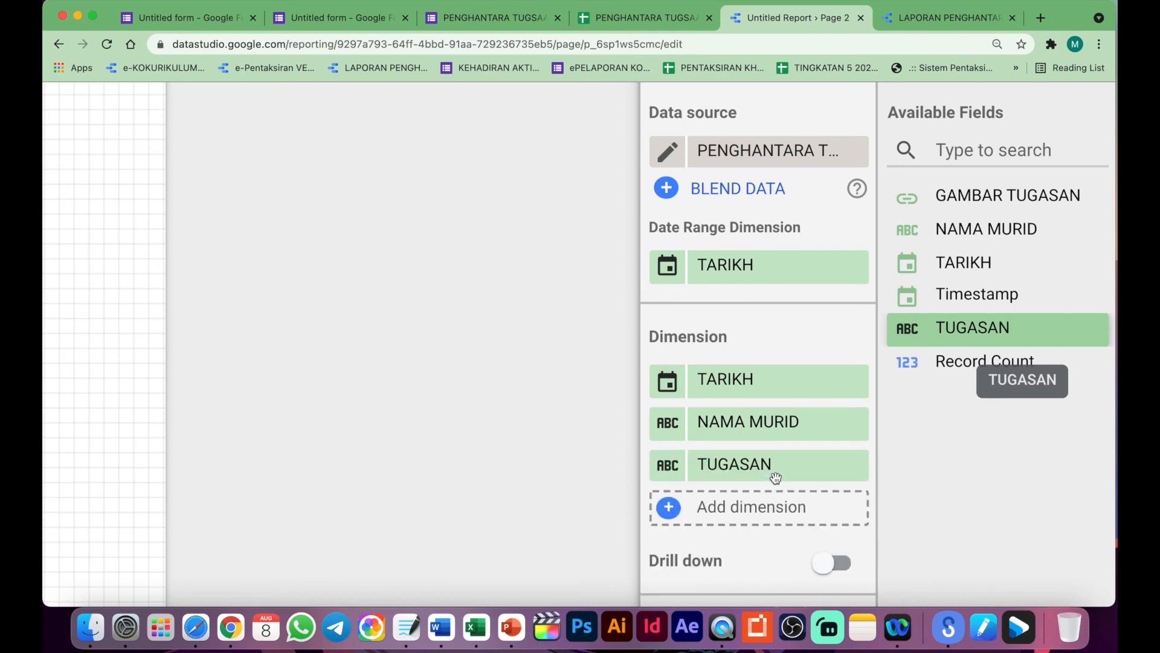
drag(1012, 189, 752, 520)
scroll(419, 320, down, 5)
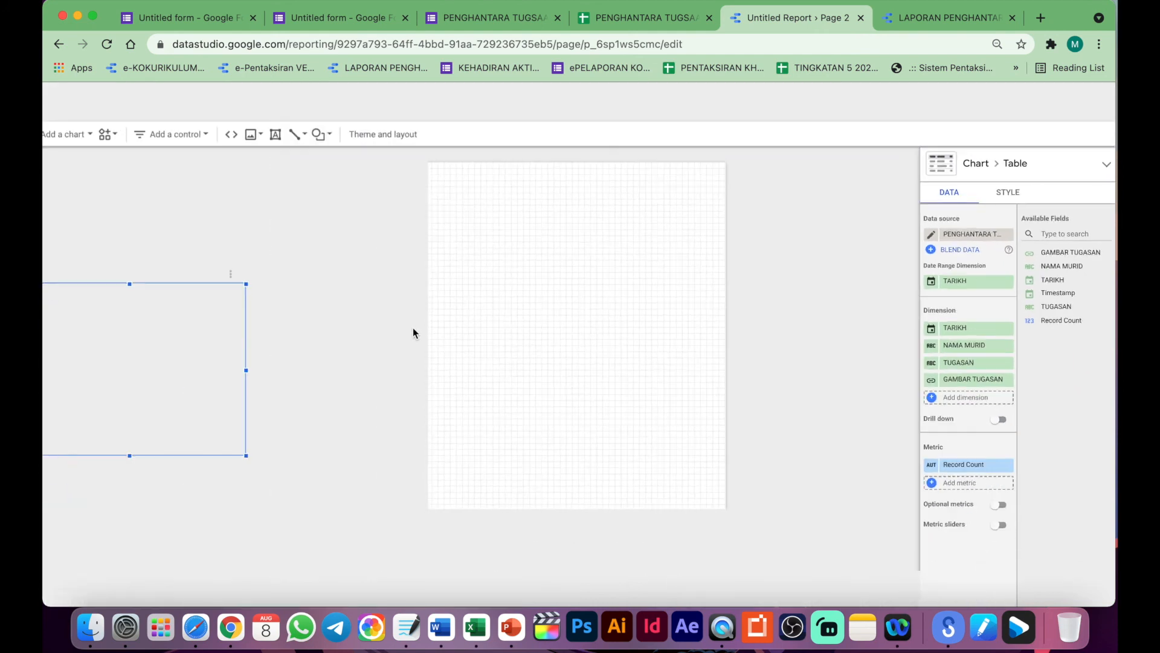
scroll(242, 353, down, 5)
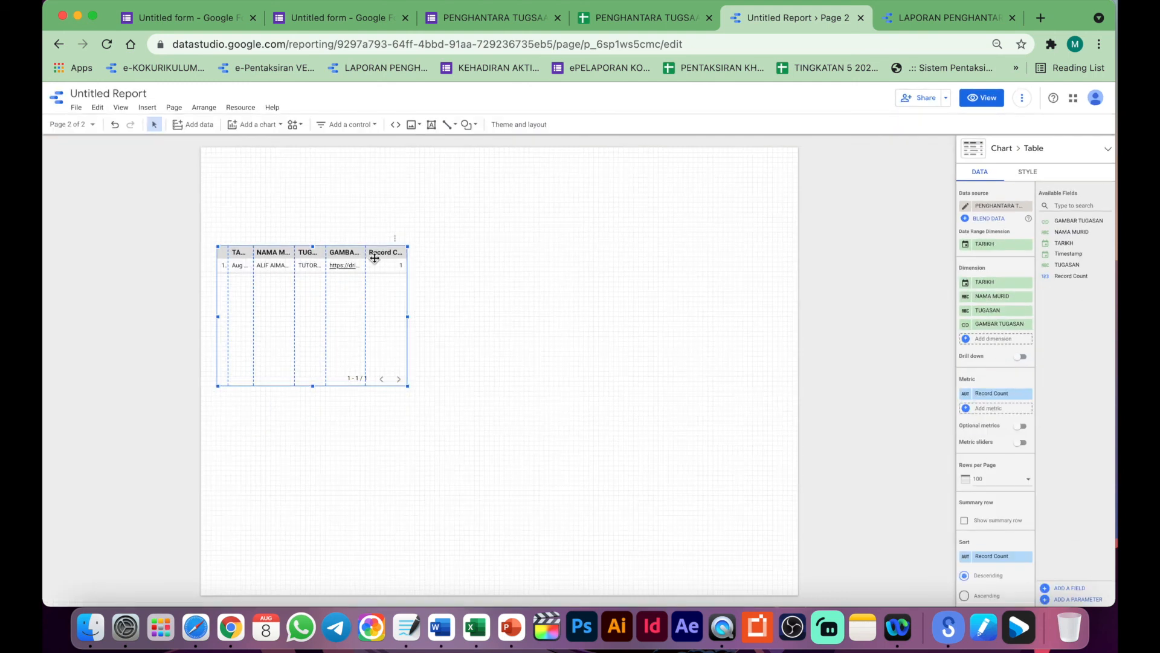
Widen the table to nearly the full page width and preview the report before returning to editing
double_click(365, 255)
drag(405, 315, 777, 339)
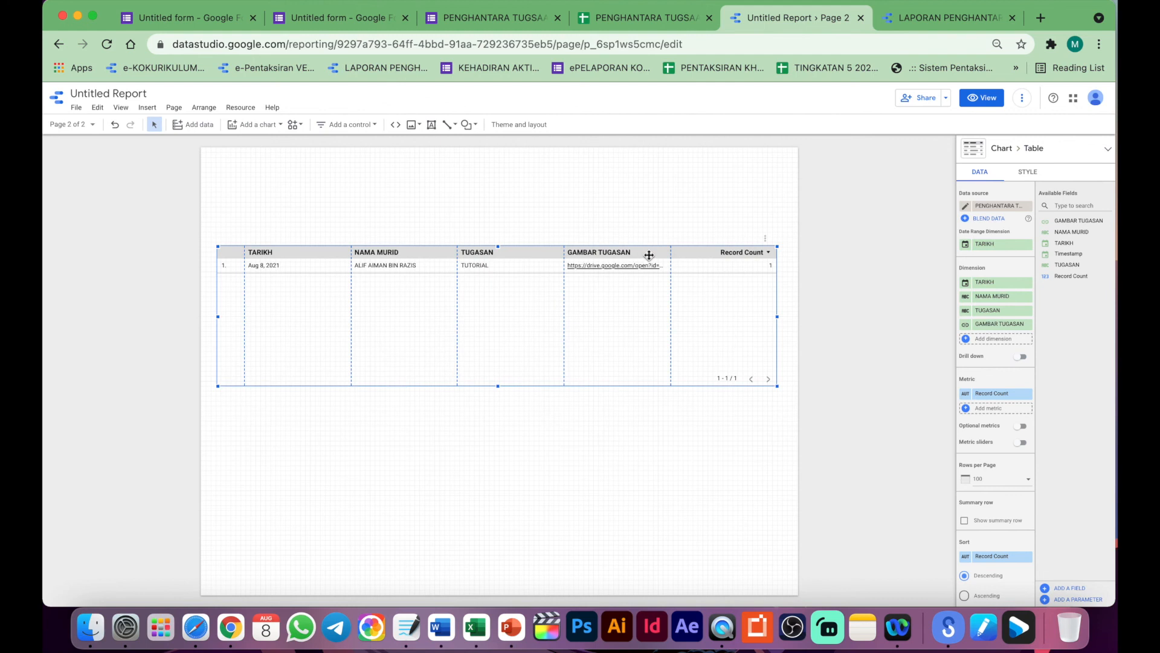
click(858, 225)
click(982, 97)
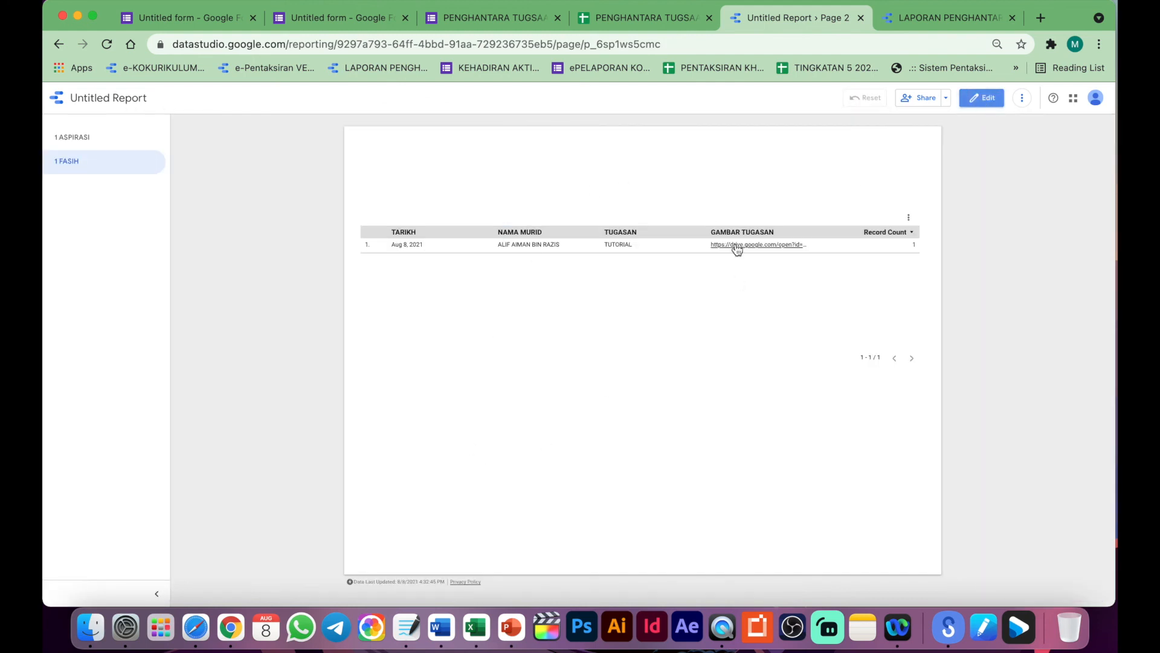
click(981, 97)
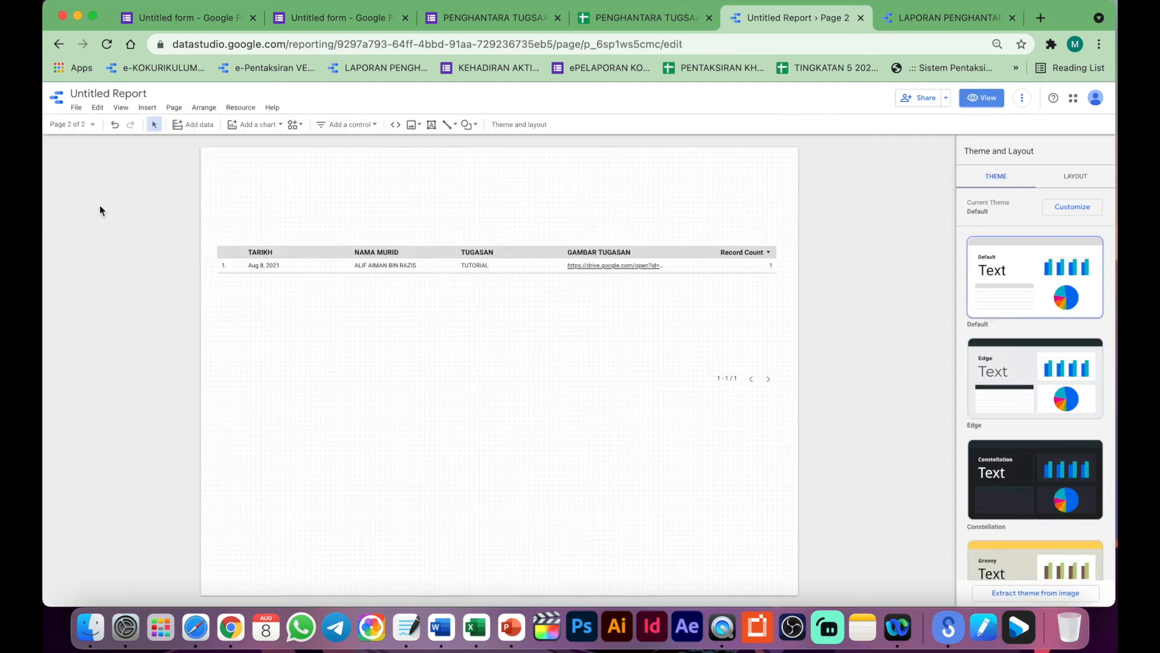
Copy the title text from the 1 ASPIRASI page to the 1 FASIH page and change its class name to FASIH
click(92, 128)
click(96, 169)
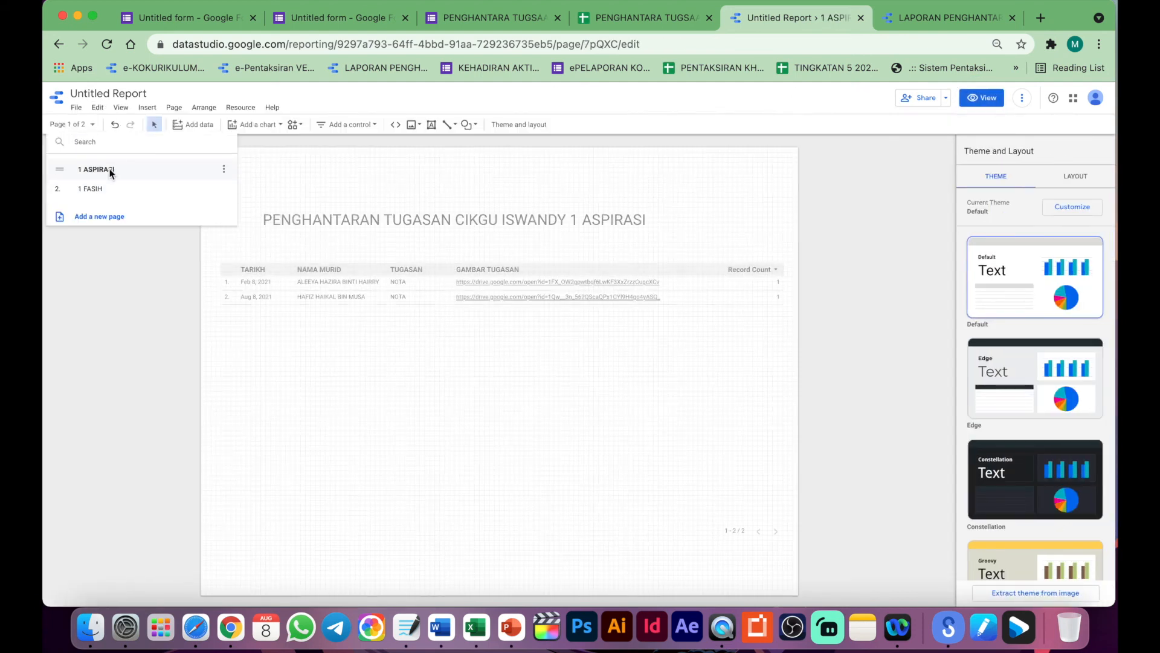
click(466, 223)
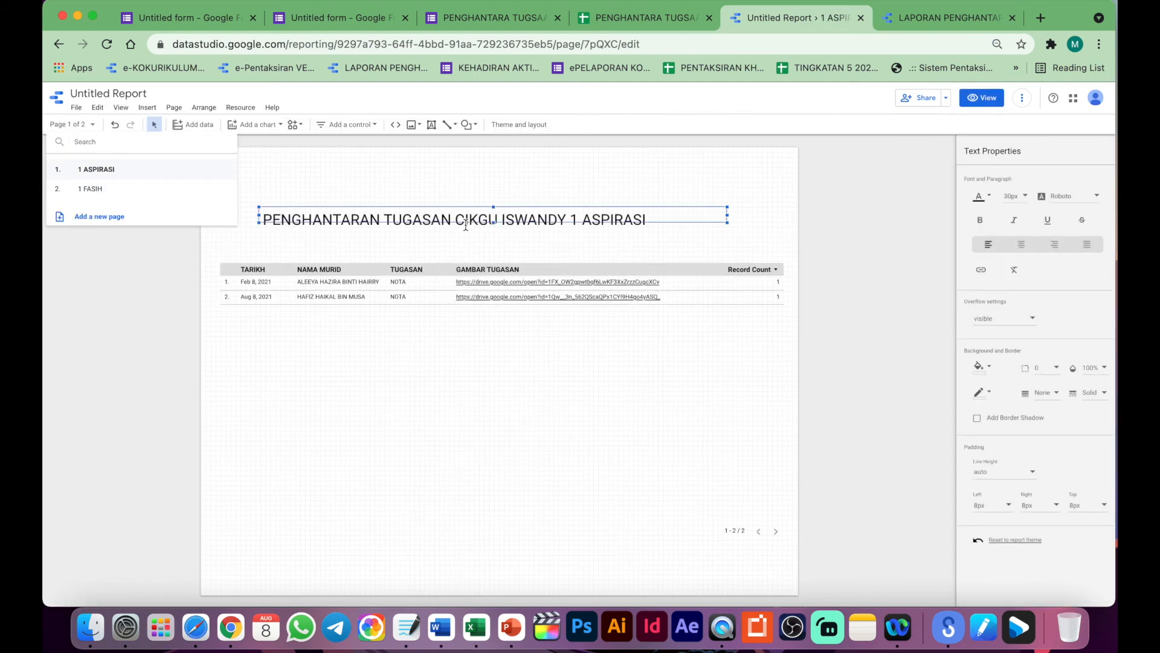
click(129, 196)
click(426, 182)
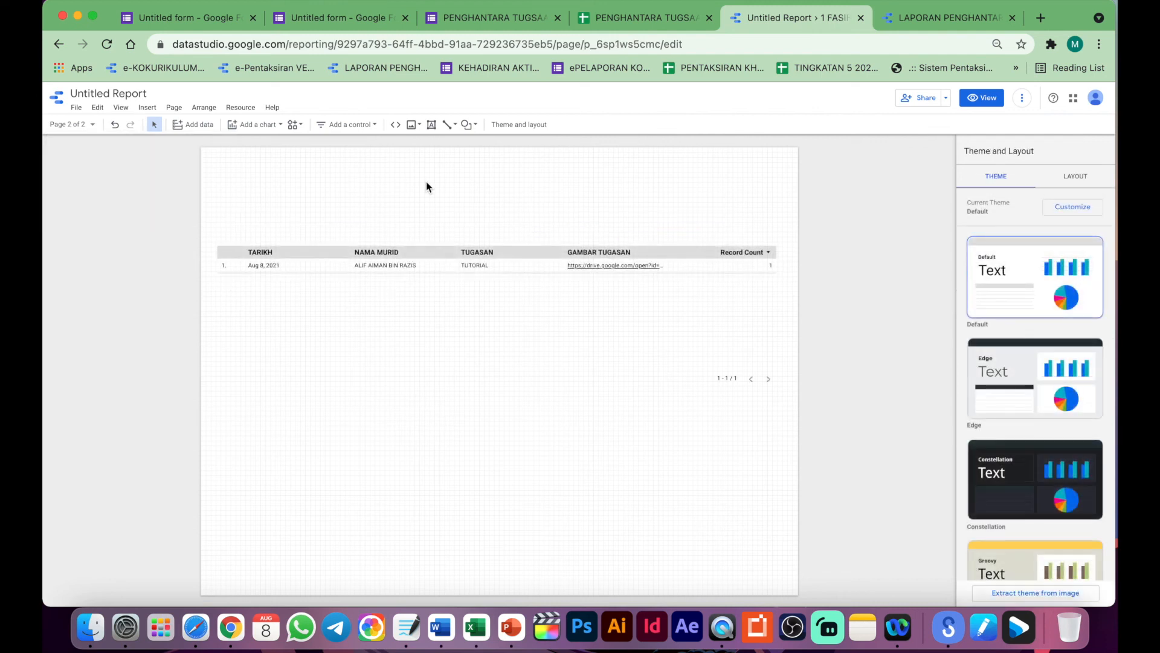
key(cmd+v)
double_click(595, 229)
text(FASIH)
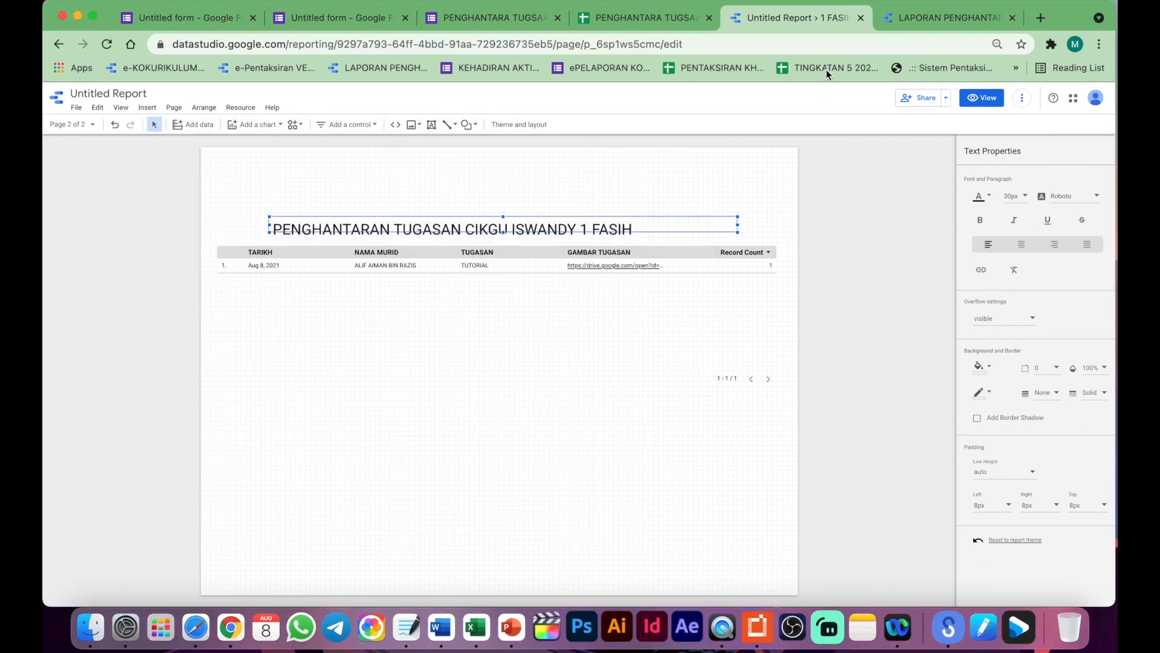
Preview the report, compare the 1 ASPIRASI and 1 FASIH pages, and open the GAMBAR TUGASAN link on 1 FASIH
click(980, 98)
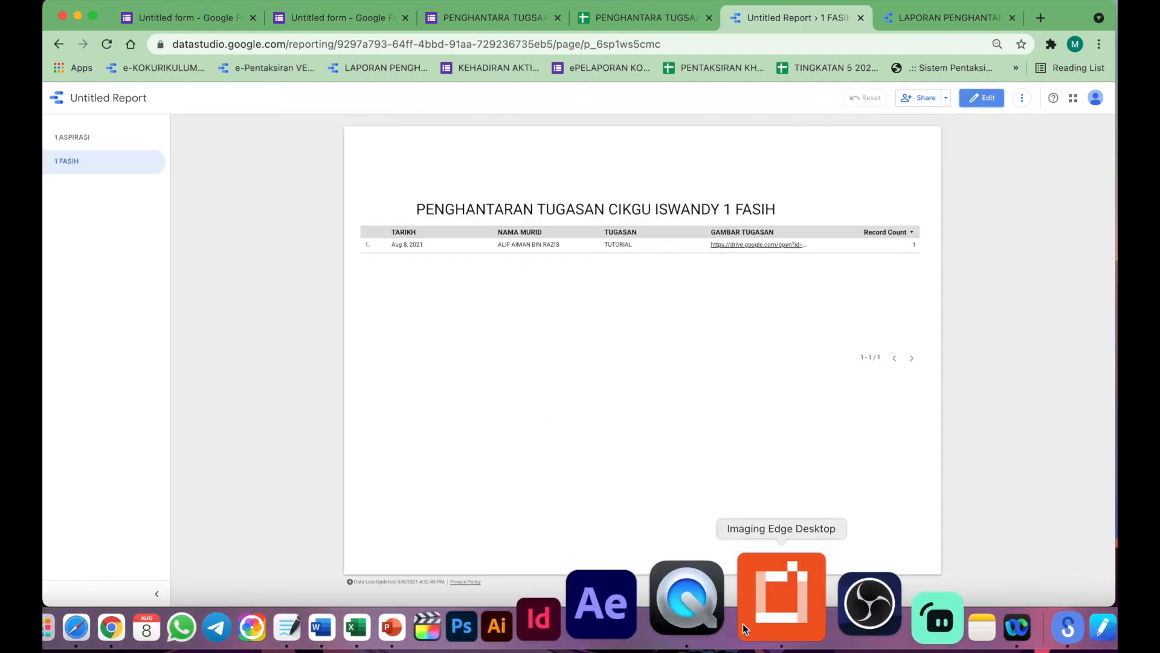
right_click(742, 626)
click(801, 518)
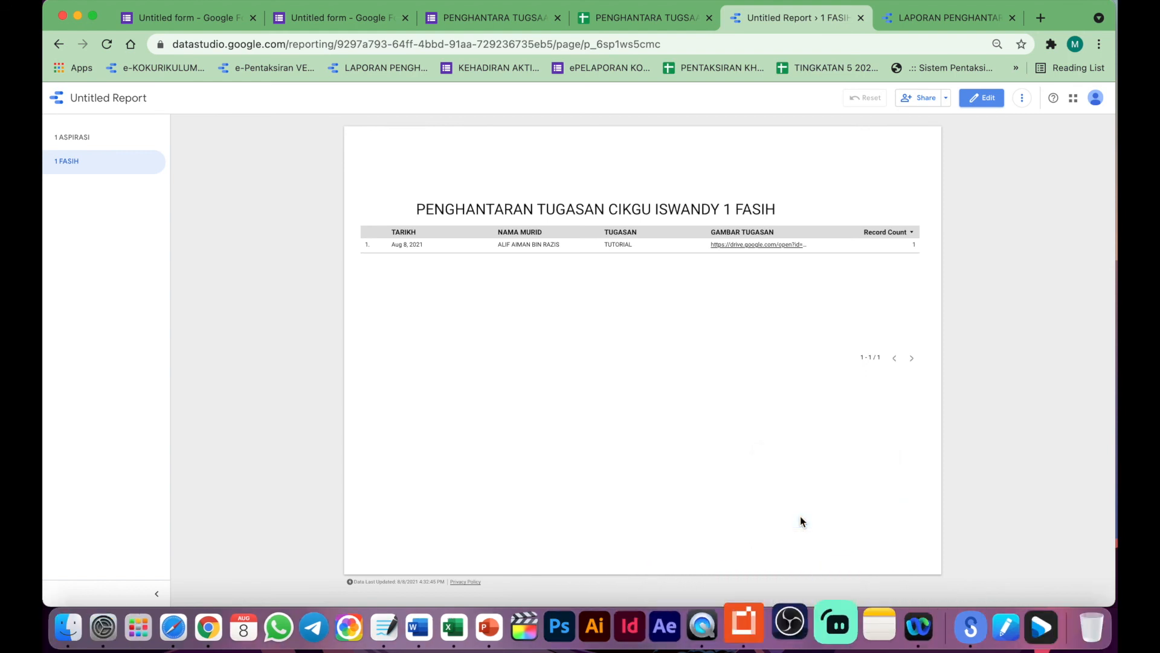
click(78, 139)
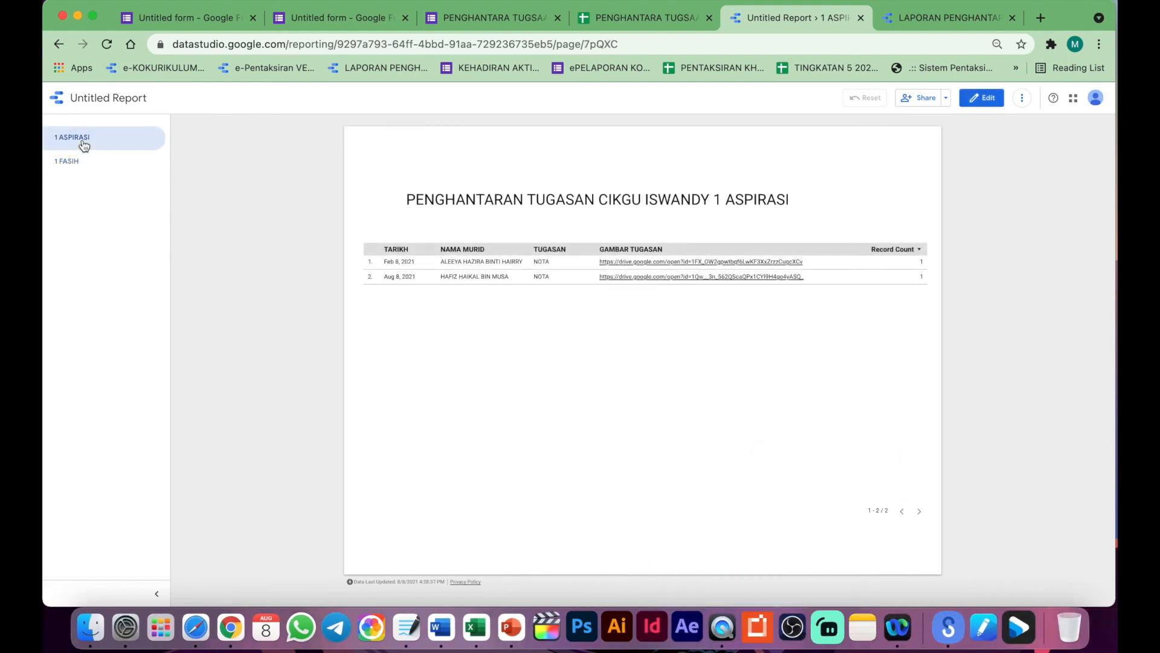
click(82, 162)
click(78, 139)
click(77, 168)
click(78, 141)
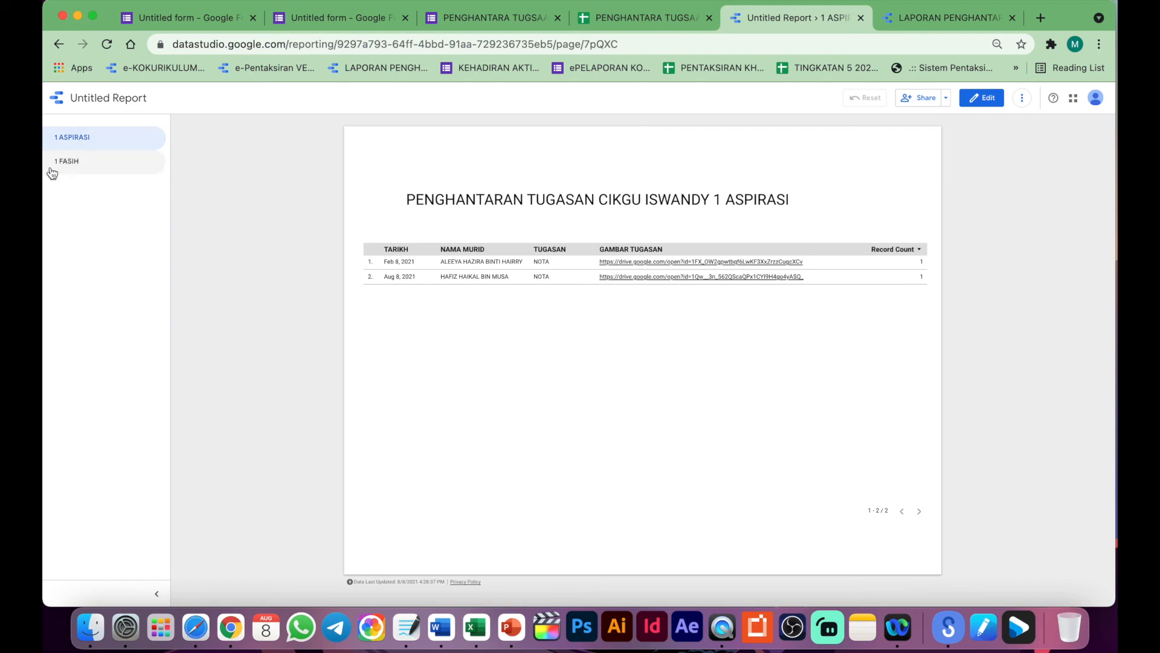
click(85, 160)
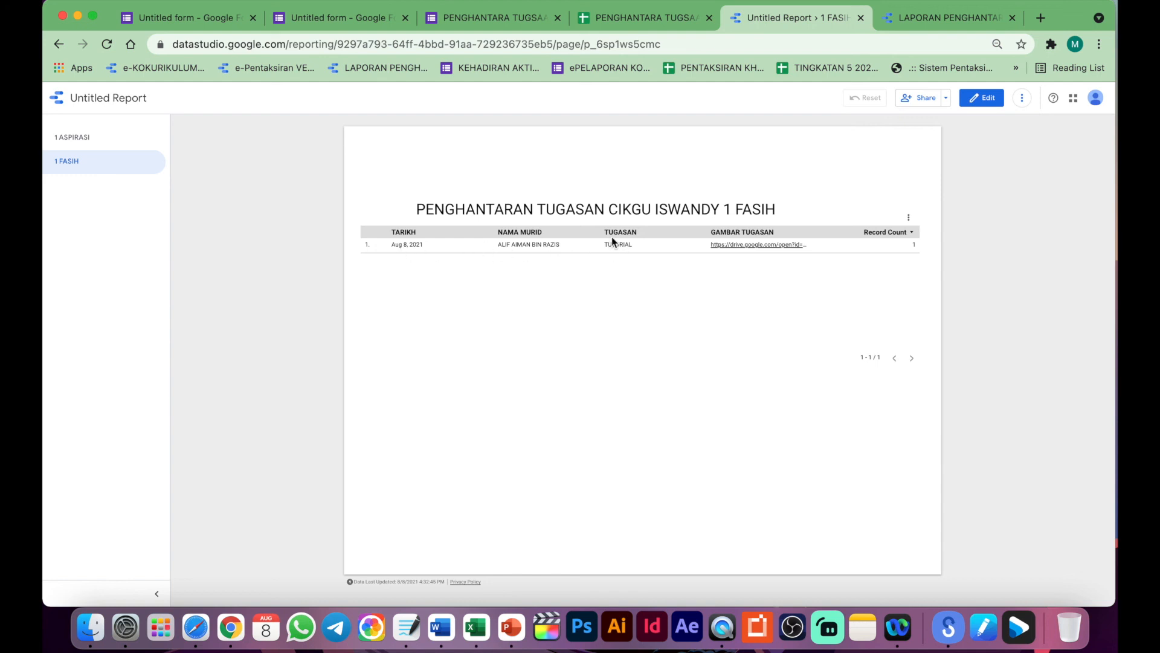
click(731, 243)
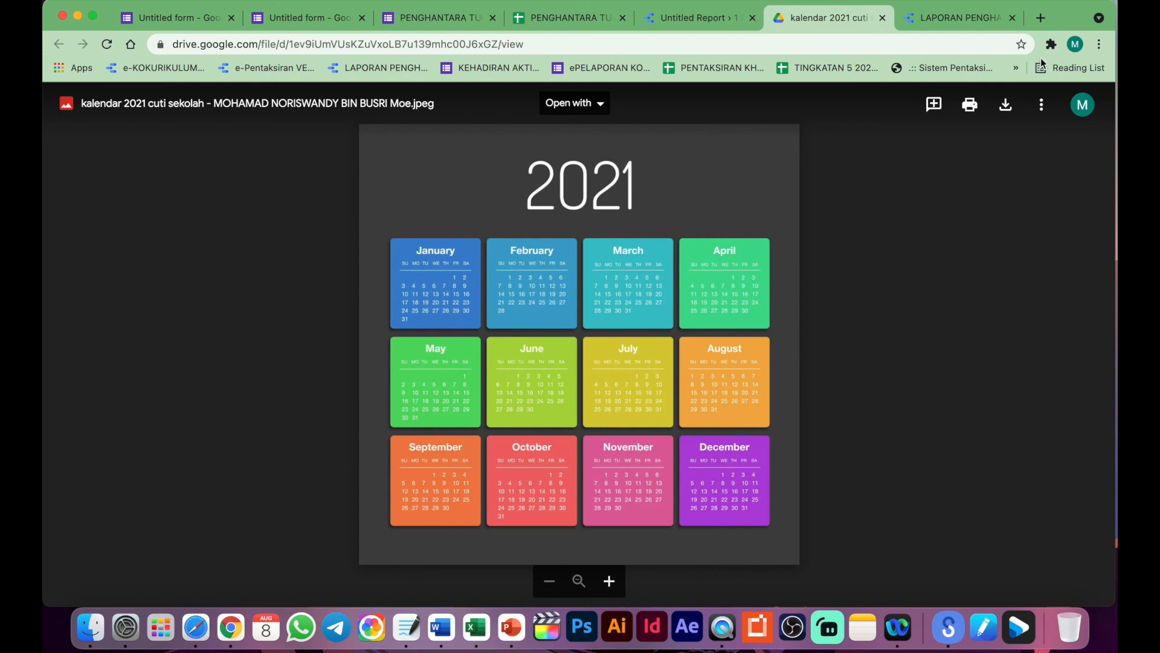
Switch to the finished LAPORAN PENGHANTARAN TUGASAN report and view its 5 ASPIRASI and 1 BESTARI pages
click(920, 22)
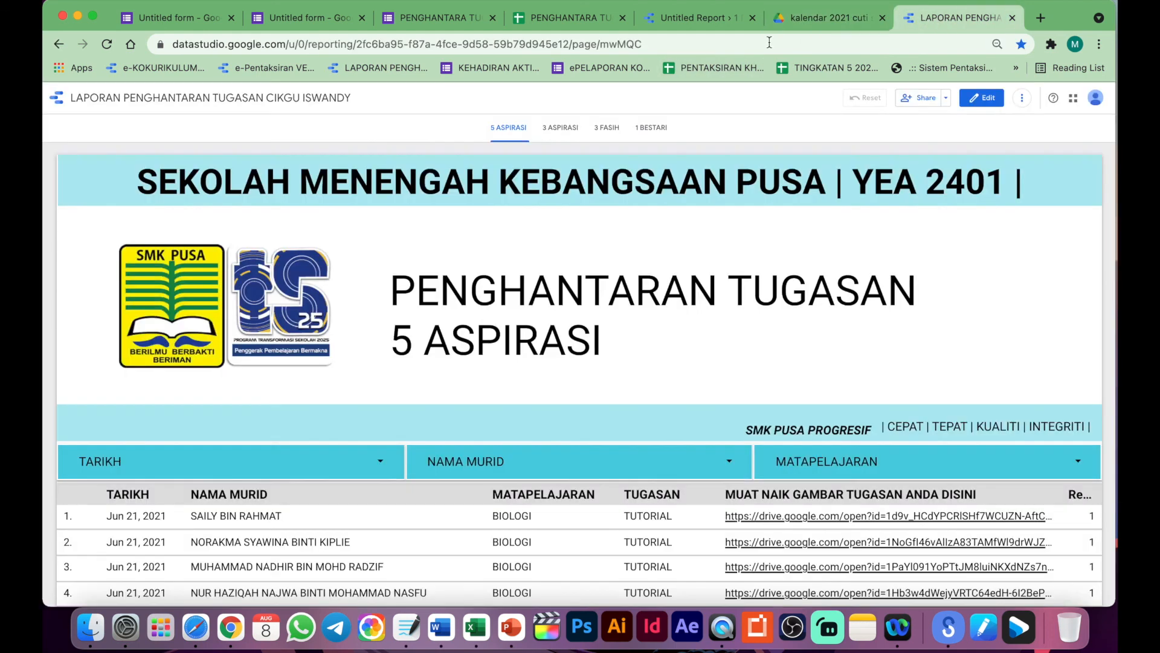
scroll(492, 251, down, 3)
scroll(491, 253, up, 3)
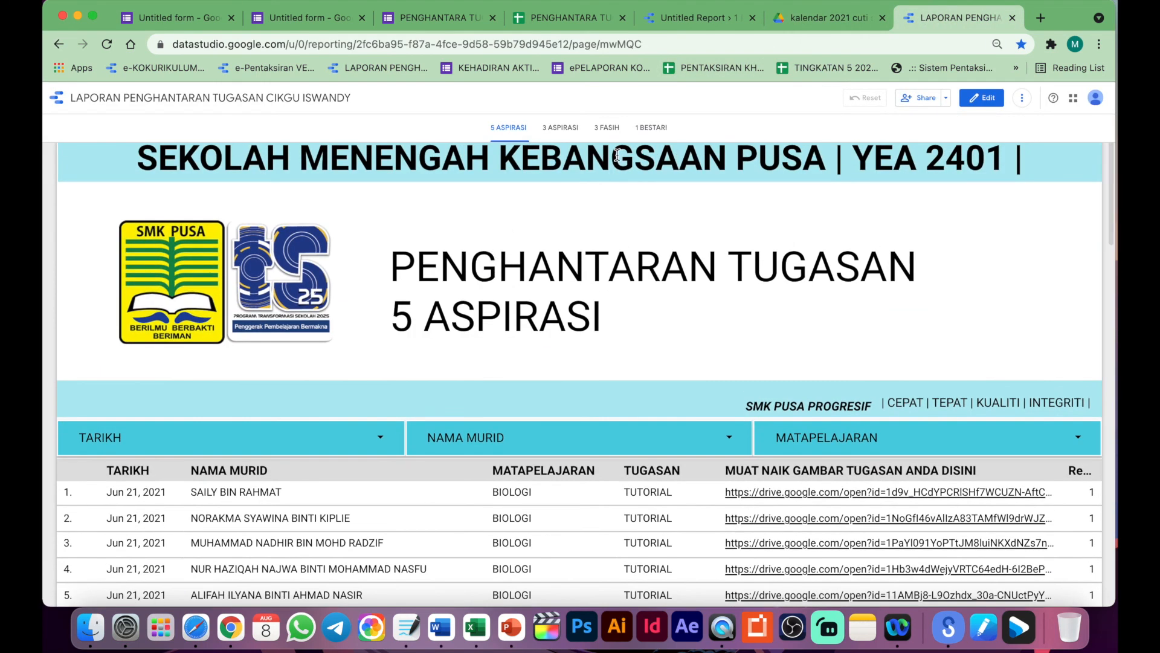
click(651, 127)
scroll(631, 438, down, 2)
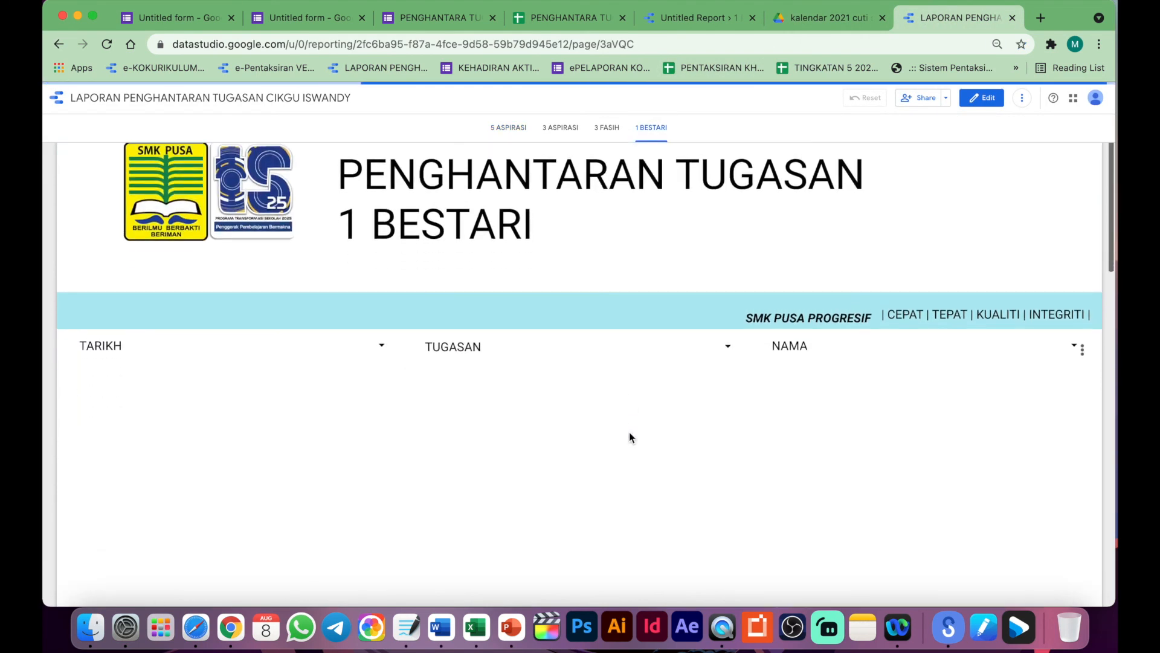
scroll(630, 436, down, 1)
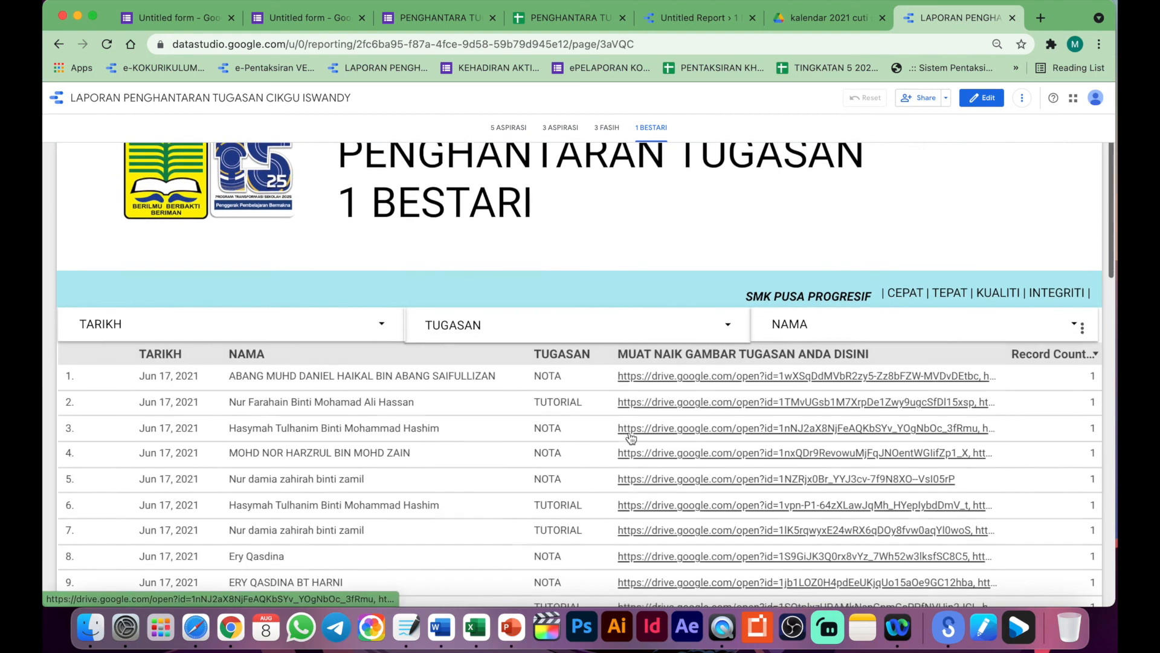
Filter the 1 BESTARI table's TUGASAN to only PROJECT BASE LEARNING and check the first submission's linked file
click(679, 323)
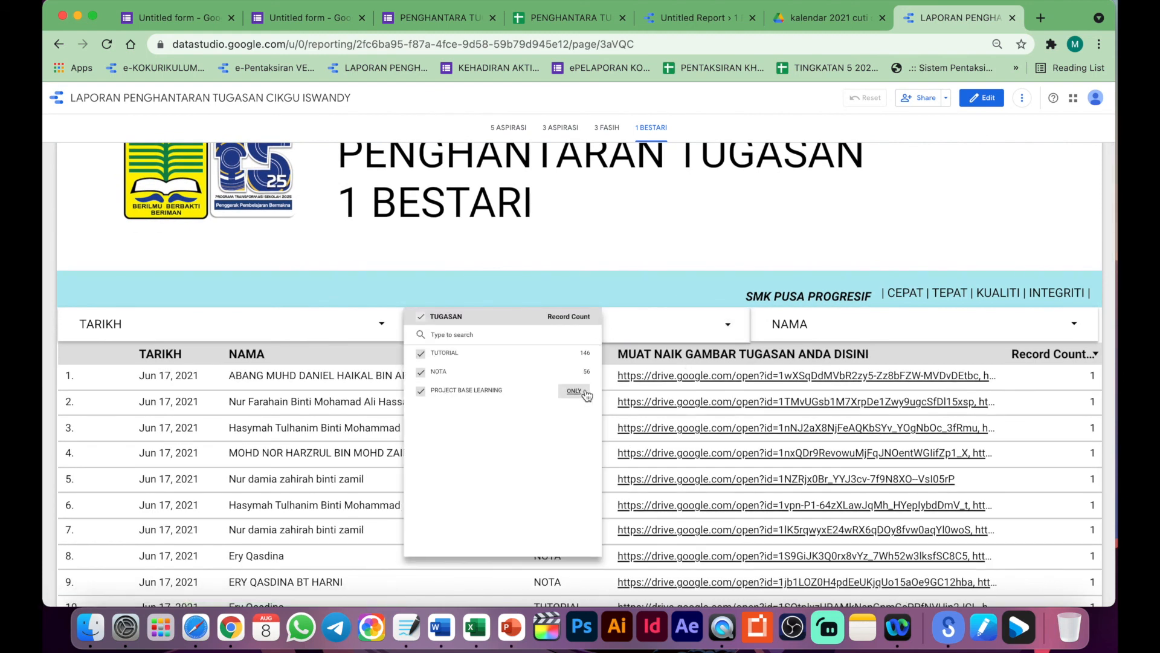
click(574, 390)
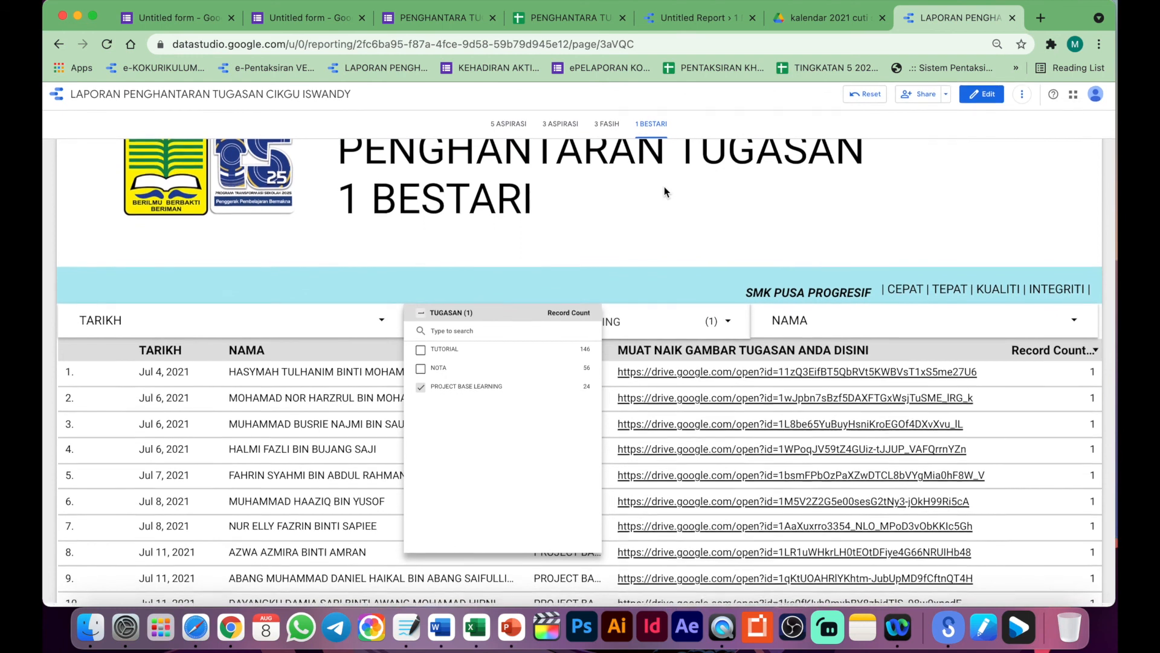
click(692, 374)
click(689, 379)
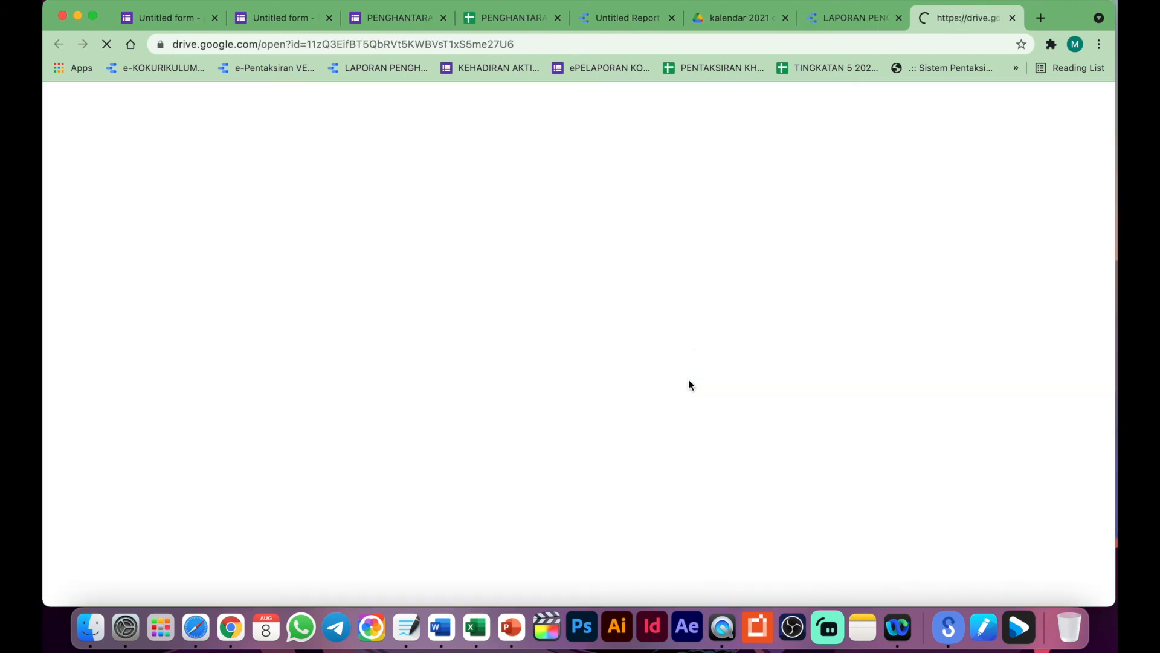
key(super+w)
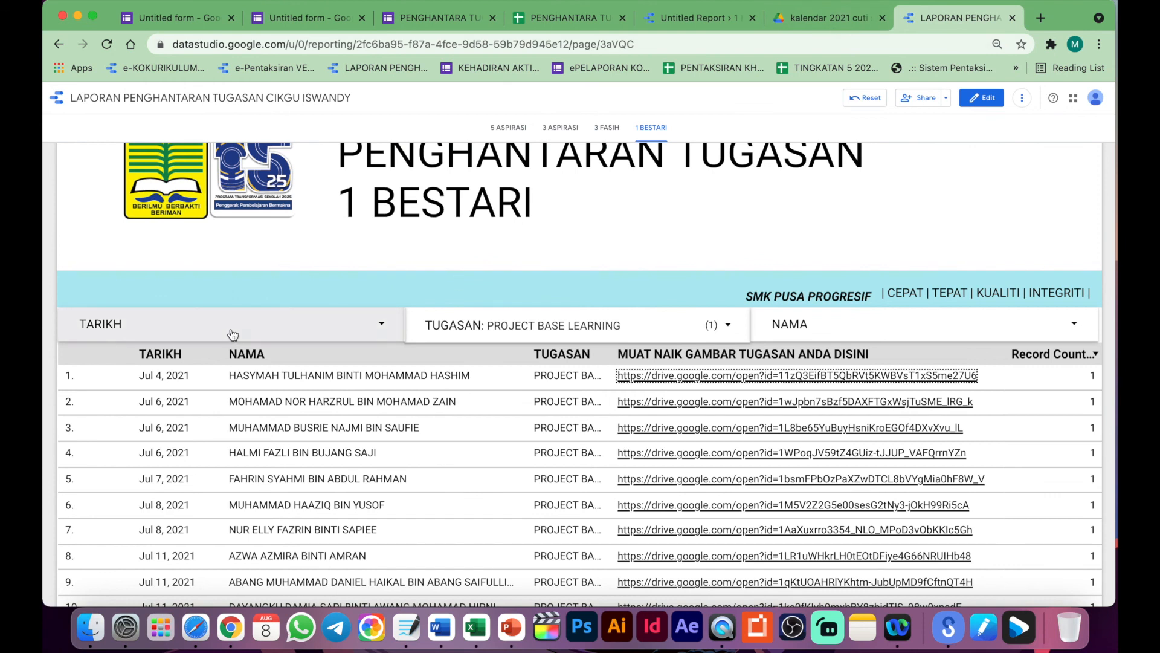
Return to the 5 ASPIRASI page and examine its full list of submissions
scroll(506, 231, up, 3)
click(509, 127)
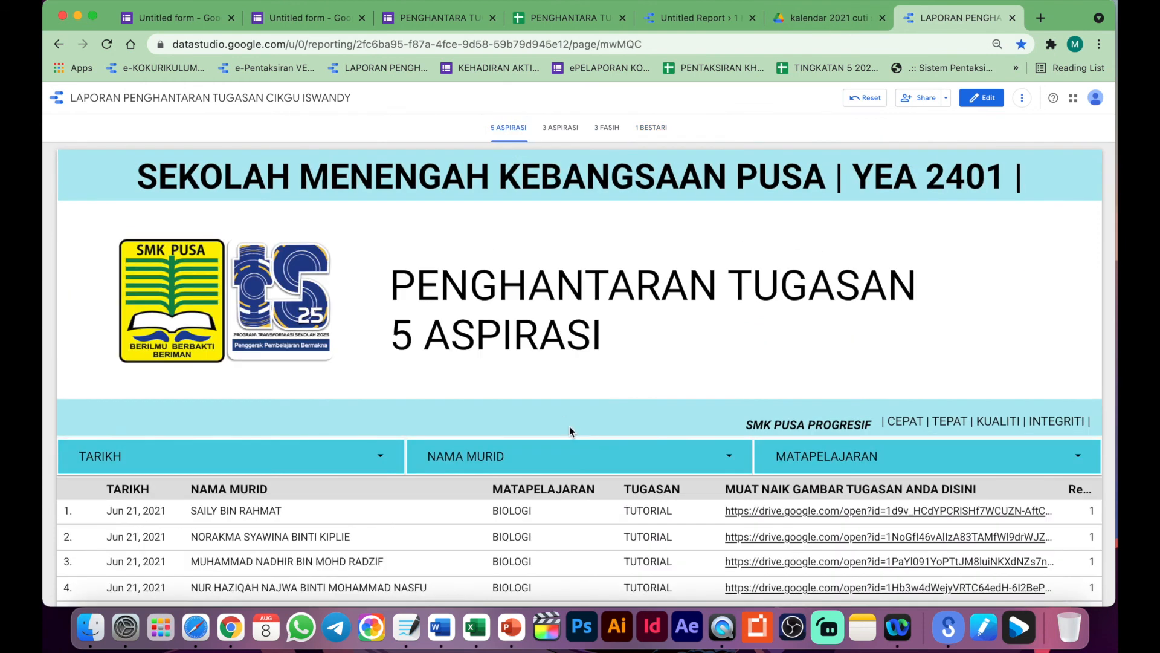
scroll(530, 454, down, 3)
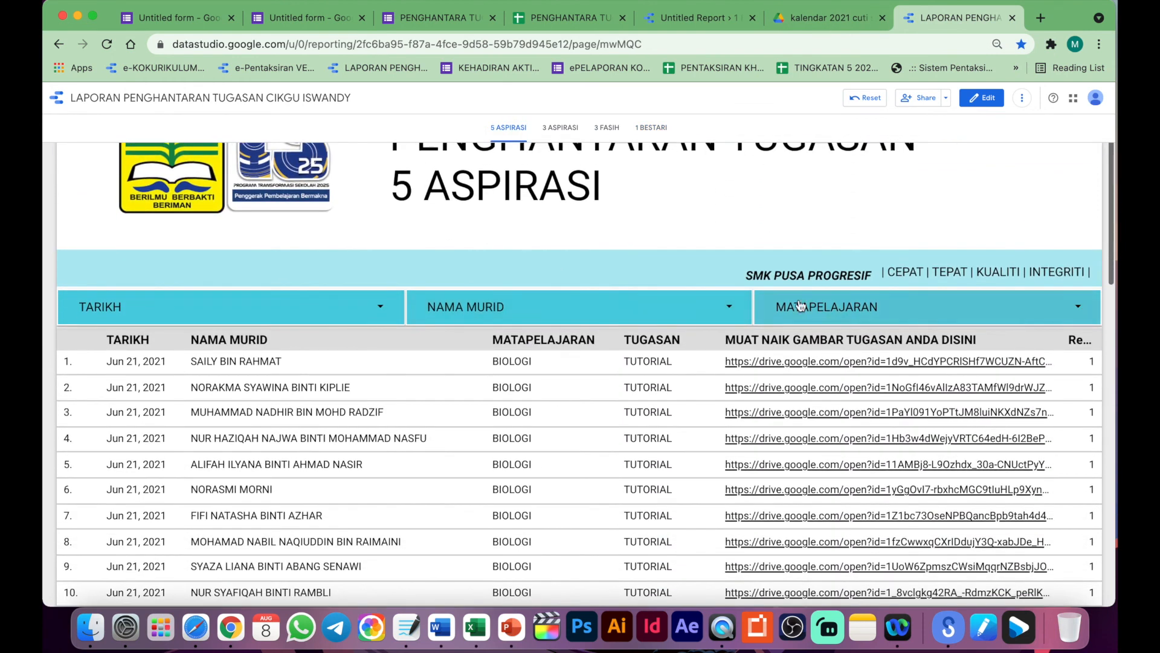
scroll(678, 284, down, 7)
scroll(677, 280, down, 17)
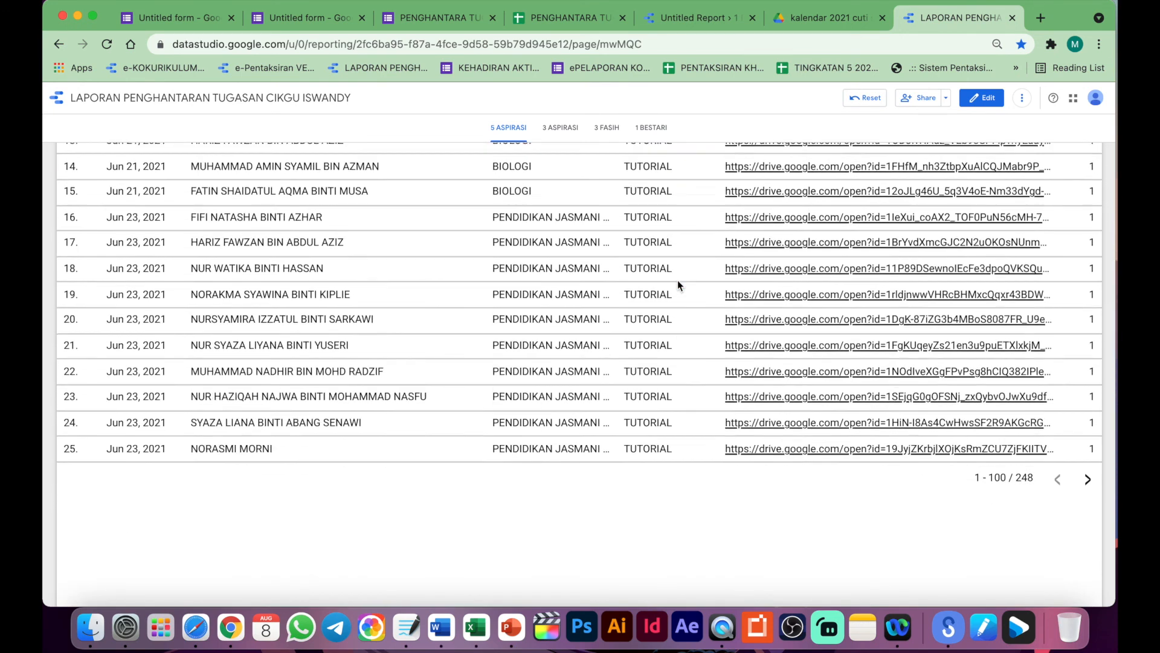
scroll(676, 281, up, 20)
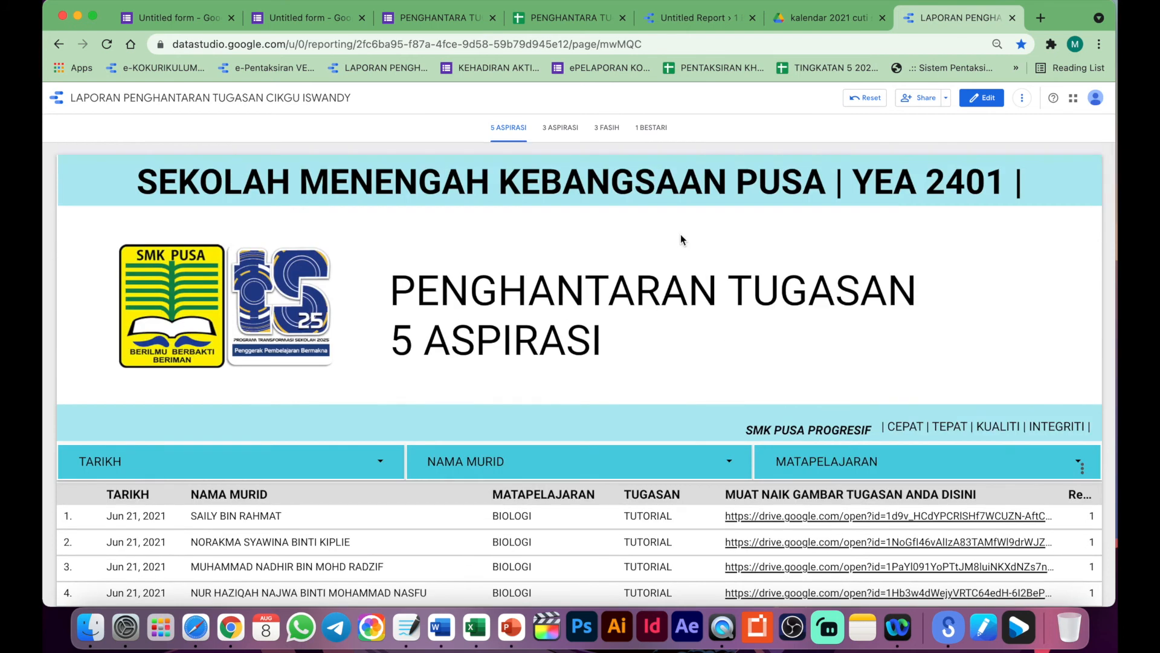